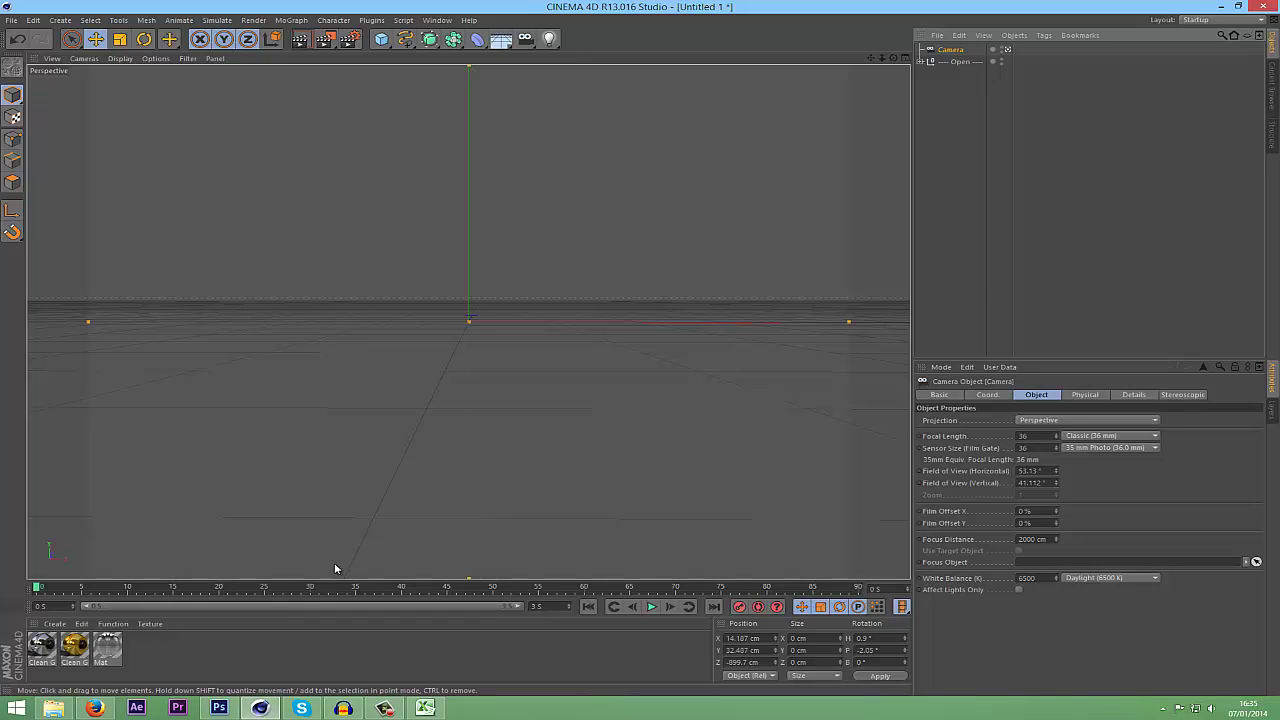
Switch to Firefox and review the Greyscalegorilla Transform and Nitro4D NitroBlast plugin pages.
click(94, 708)
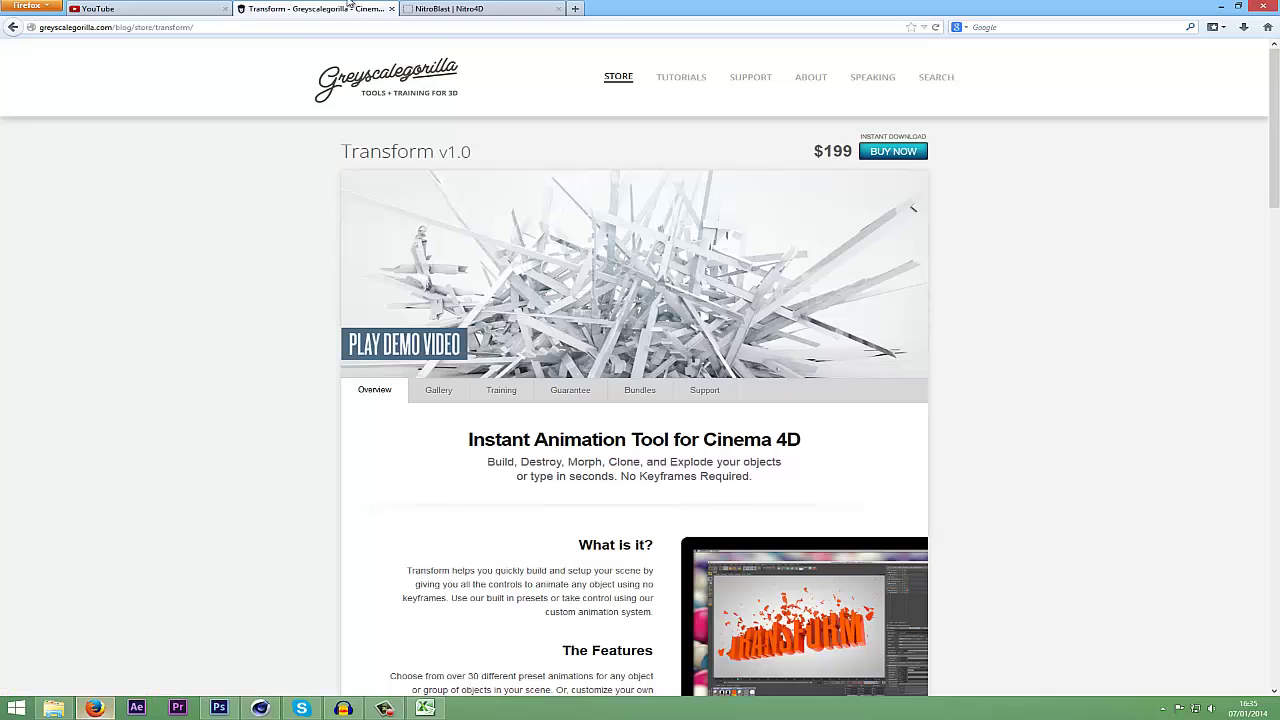
click(450, 8)
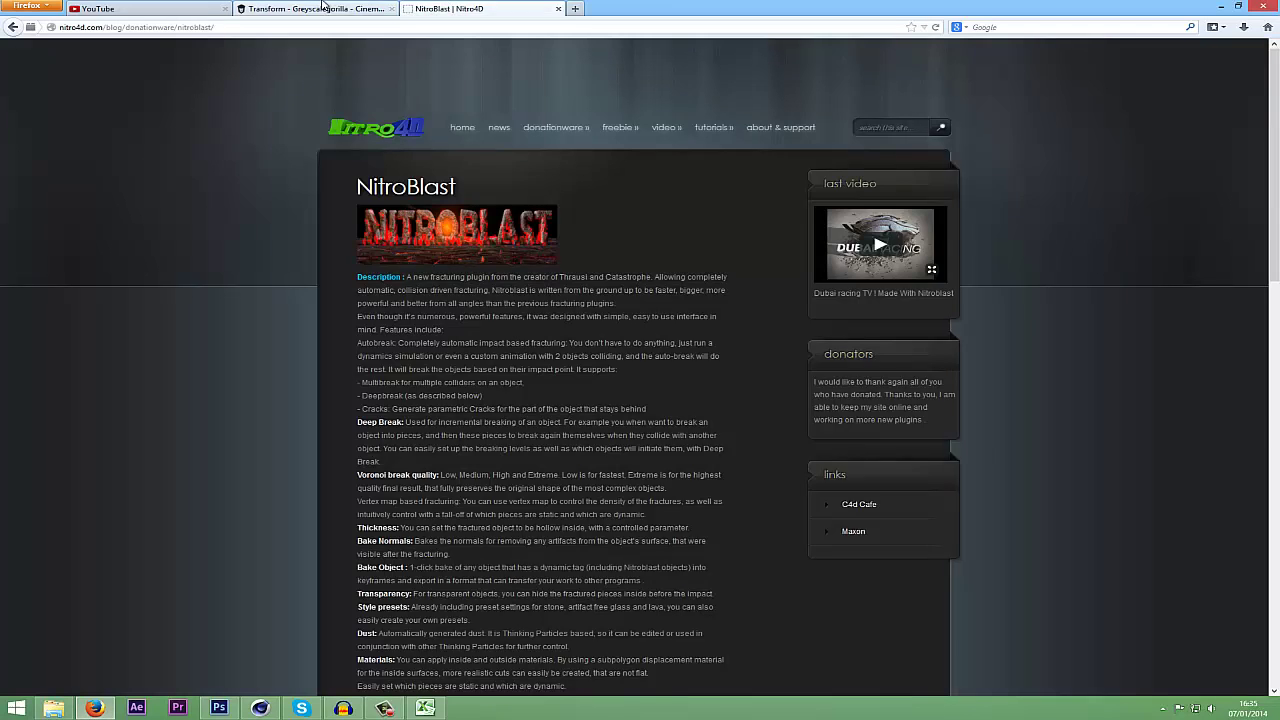
click(325, 8)
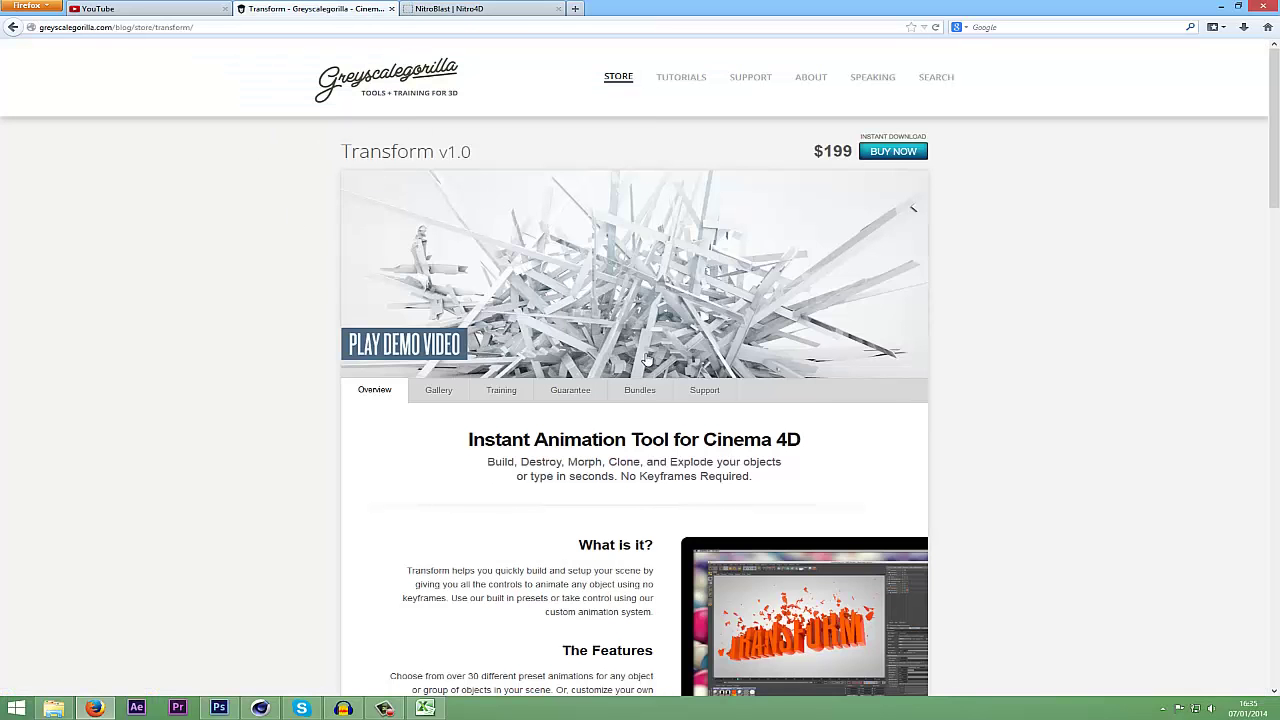
scroll(657, 343, down, 5)
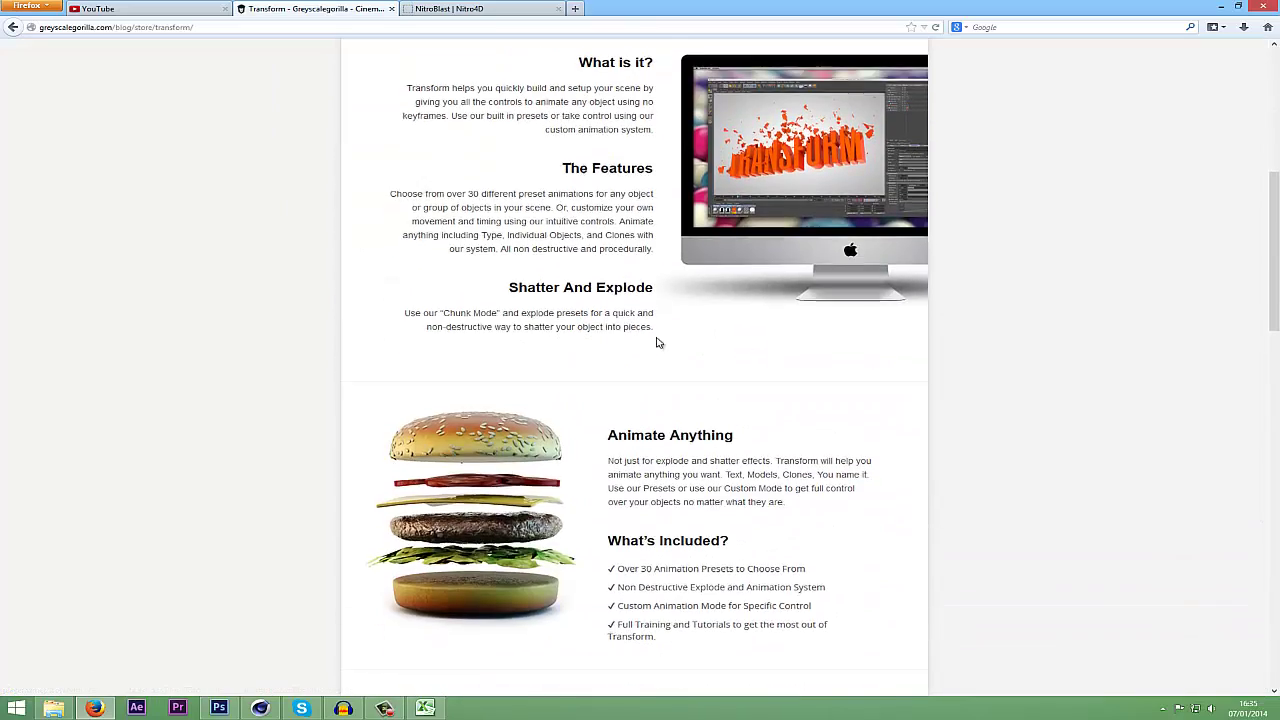
scroll(657, 345, down, 15)
scroll(789, 475, down, 5)
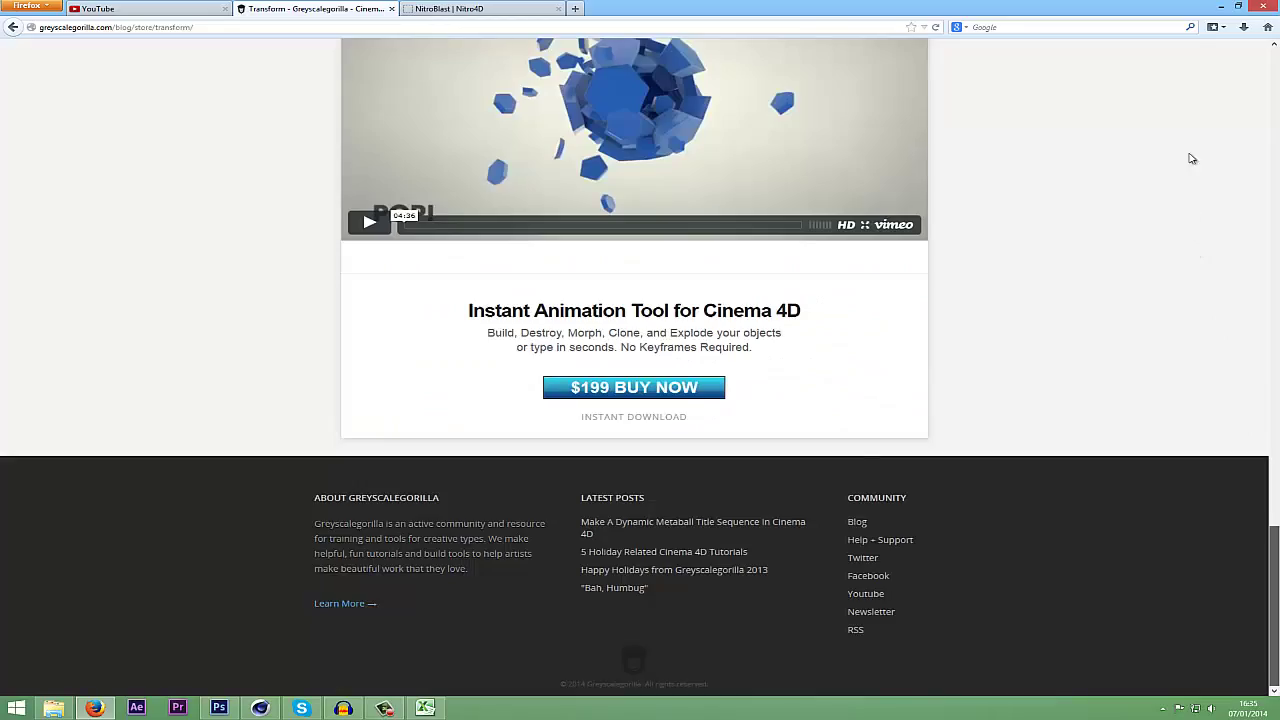
click(1275, 175)
drag(1275, 175, 1274, 129)
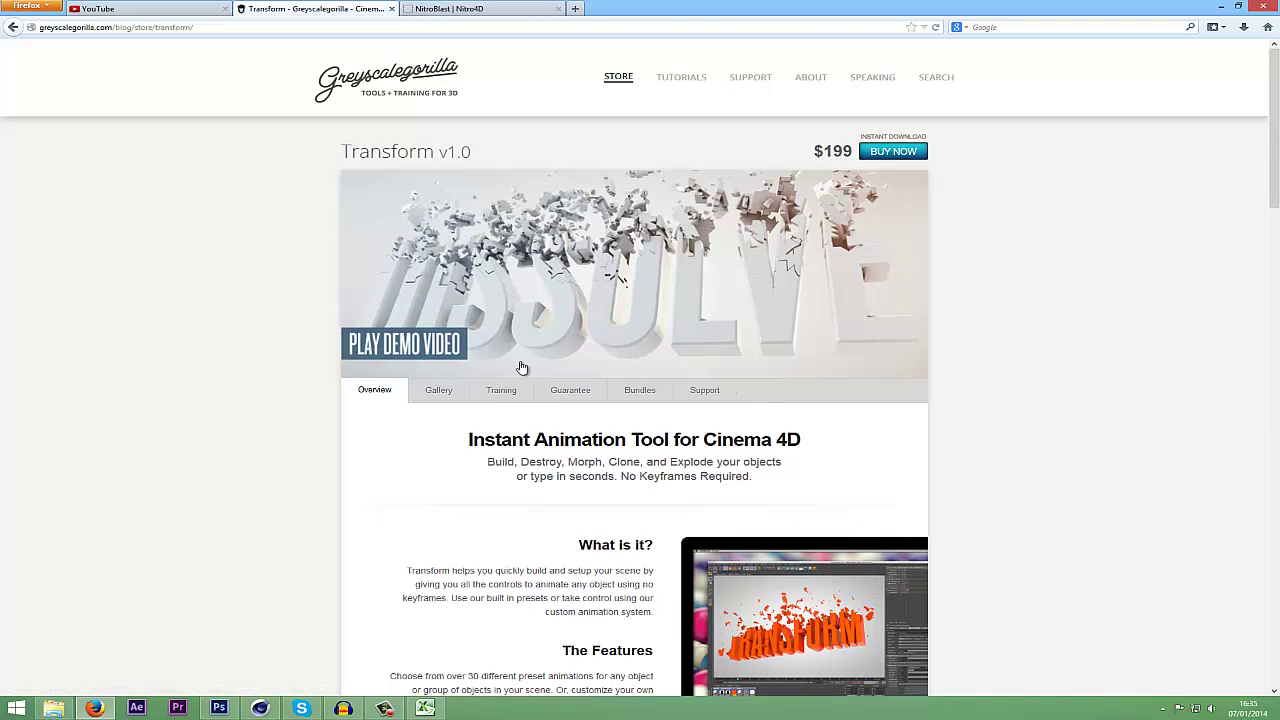
Switch back to Cinema 4D and inspect the contents of the Open null in the object hierarchy.
click(260, 708)
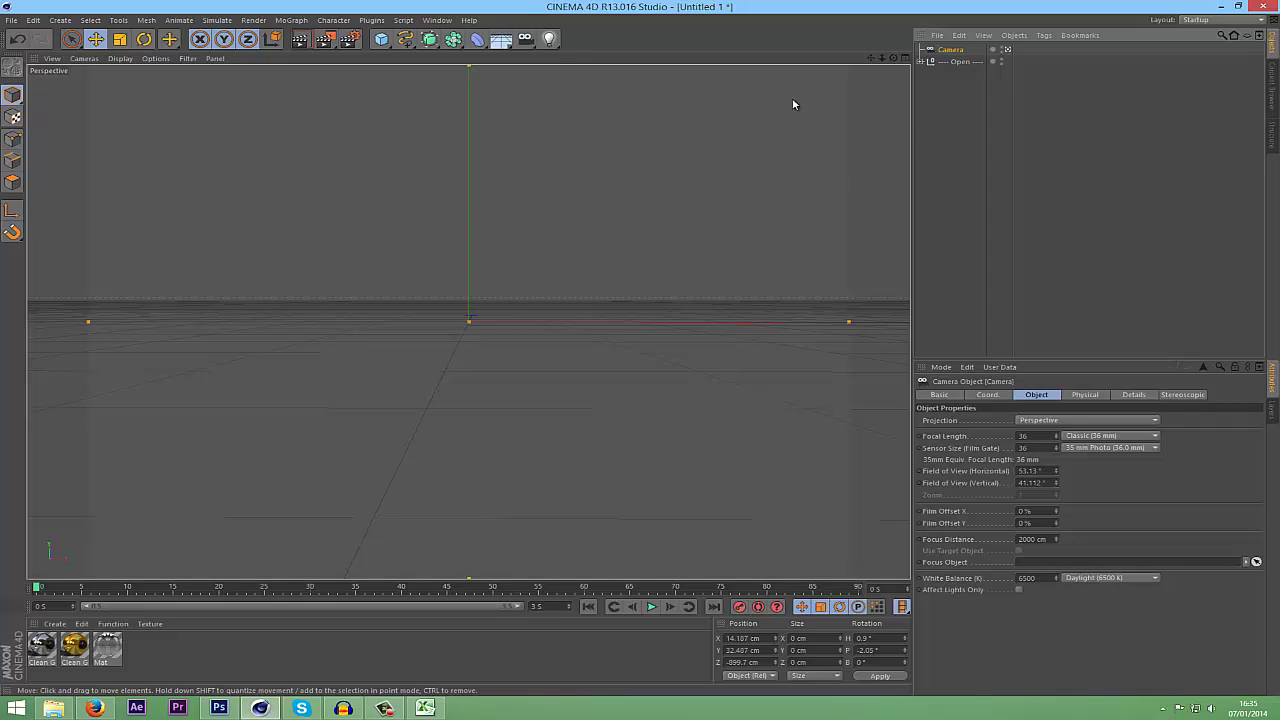
click(920, 62)
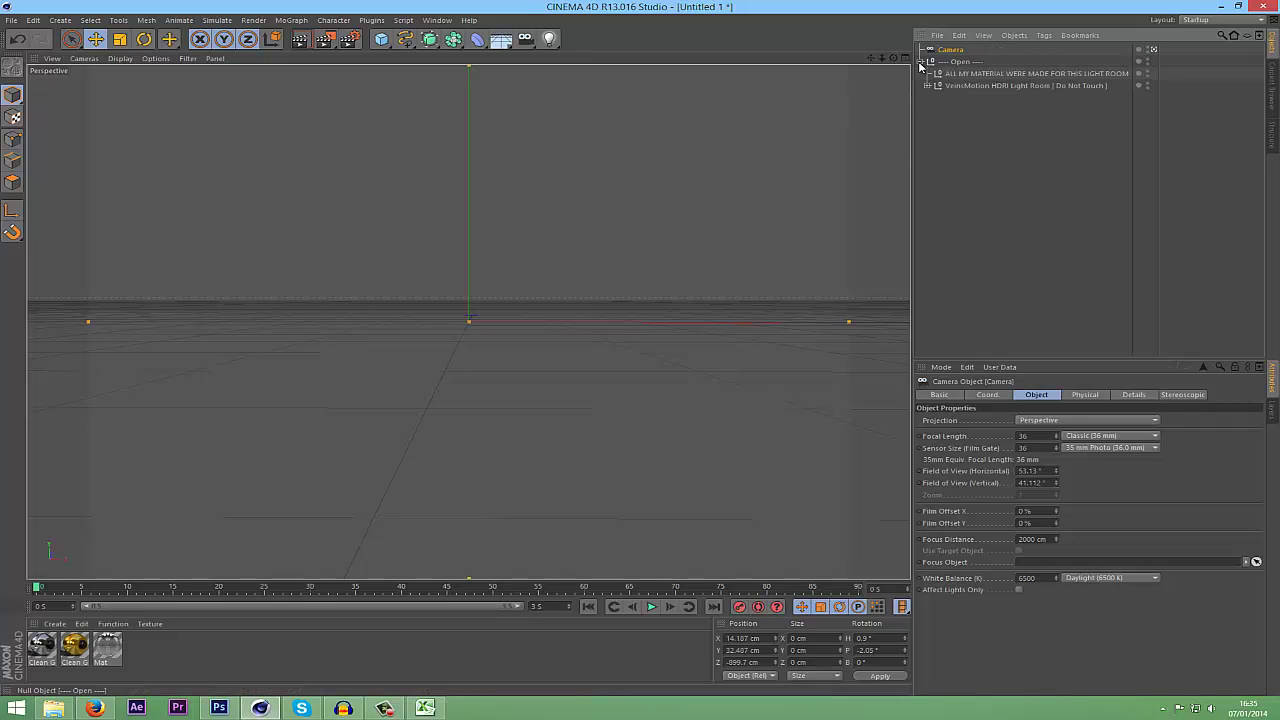
click(920, 62)
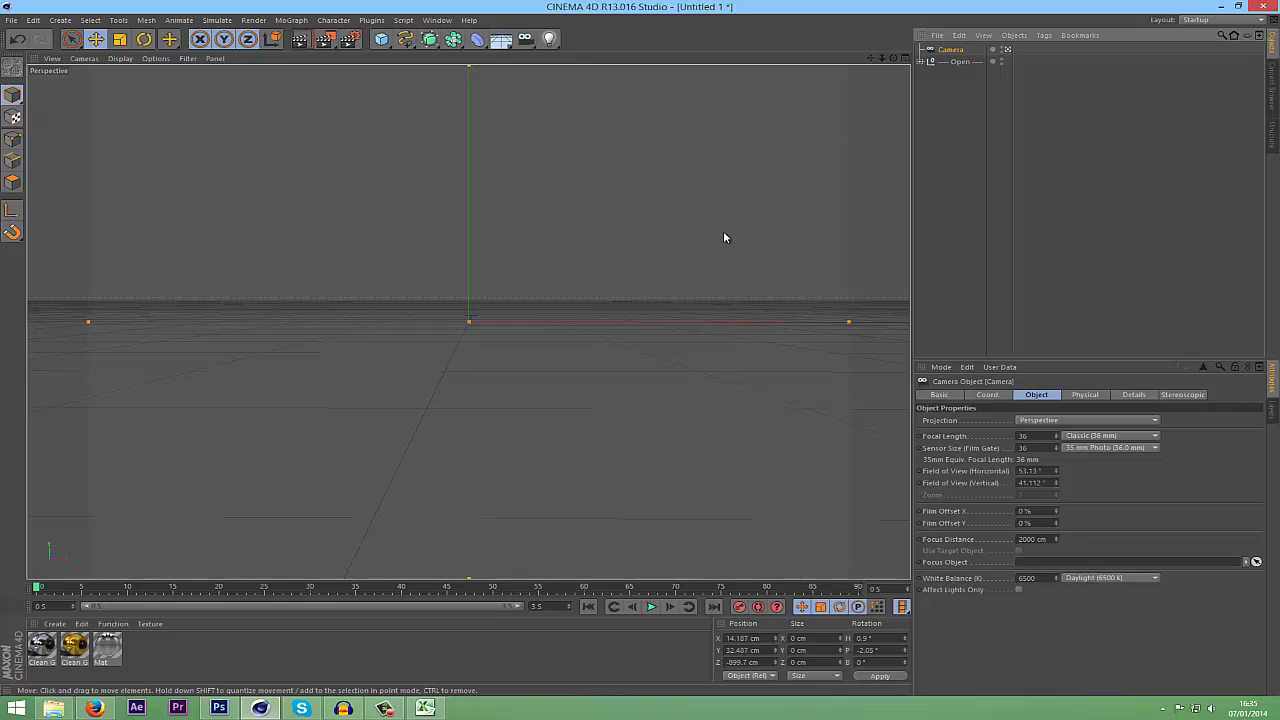
Add a MoText object and move it to about X -161 cm, Y -30 cm.
click(293, 20)
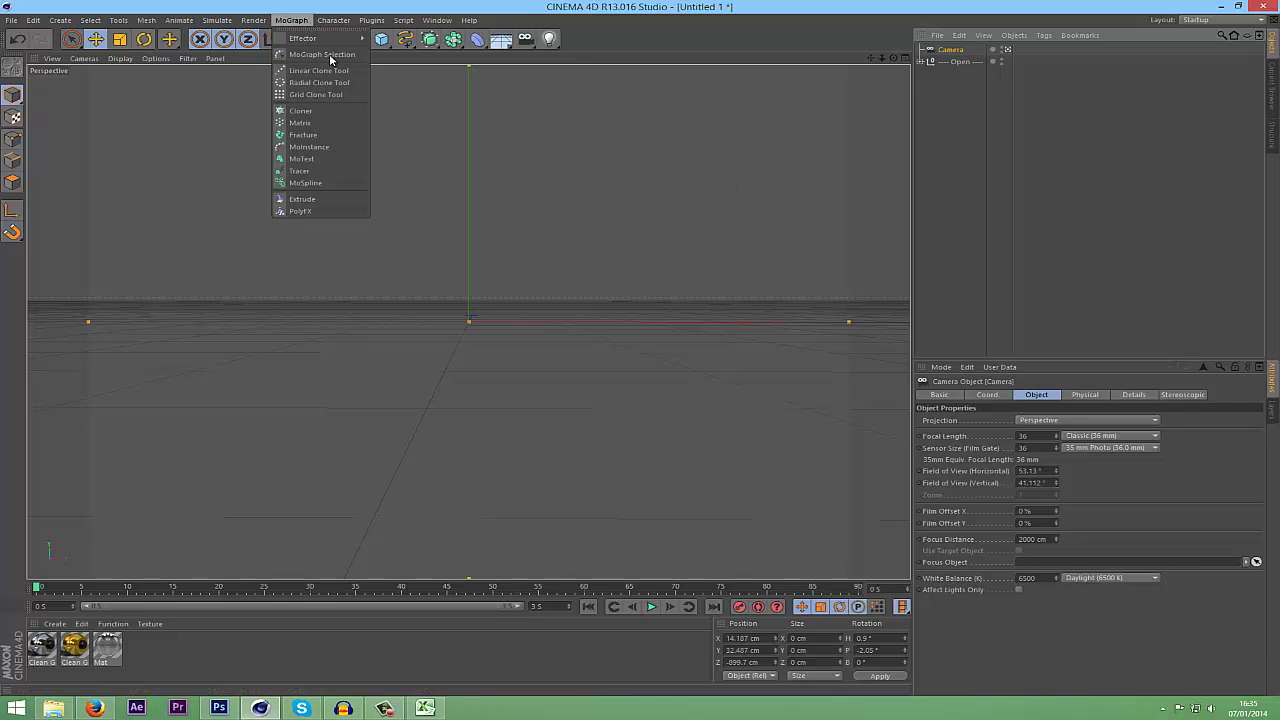
click(305, 159)
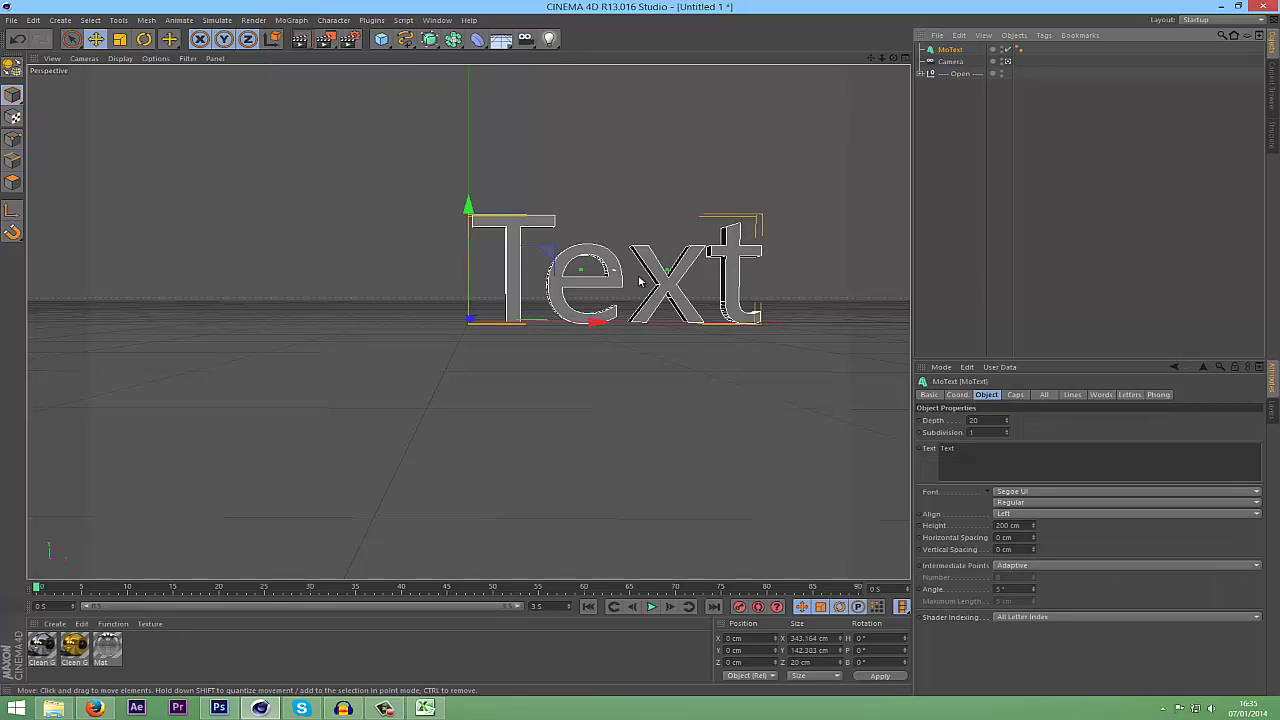
drag(644, 285, 507, 311)
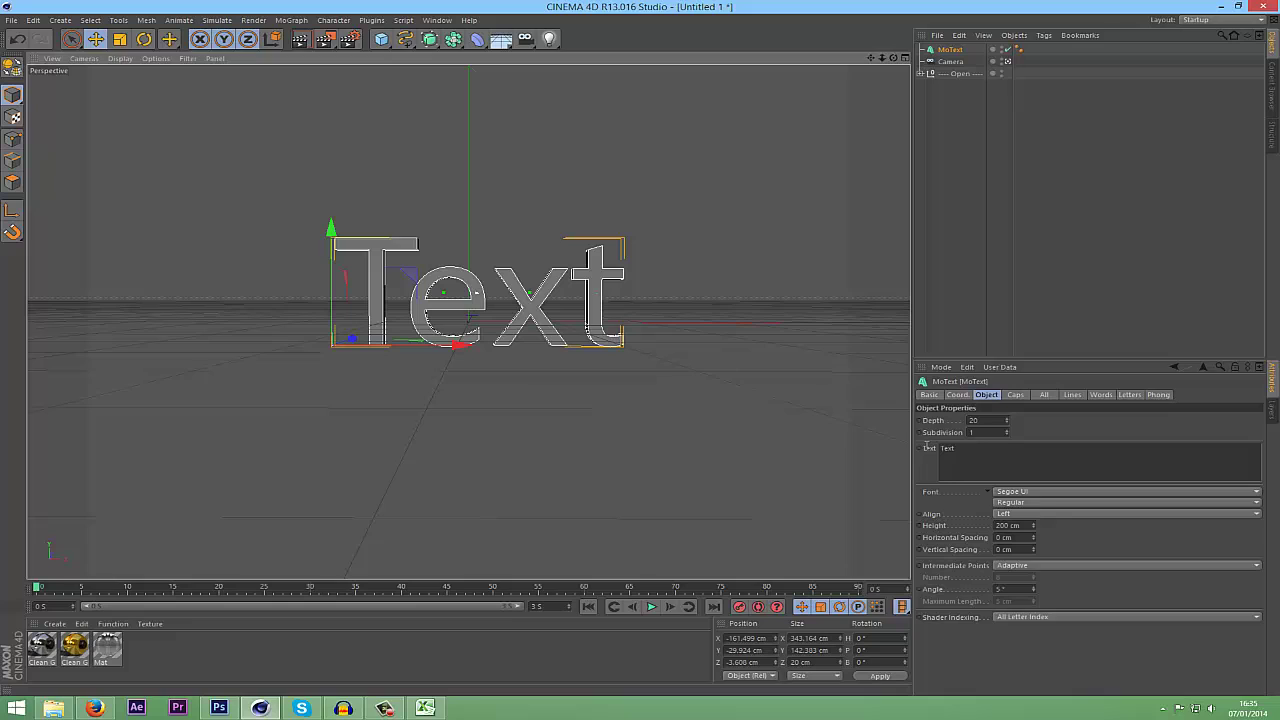
Change the MoText wording to TUT and set its font to Devil Breeze.
text(TUT)
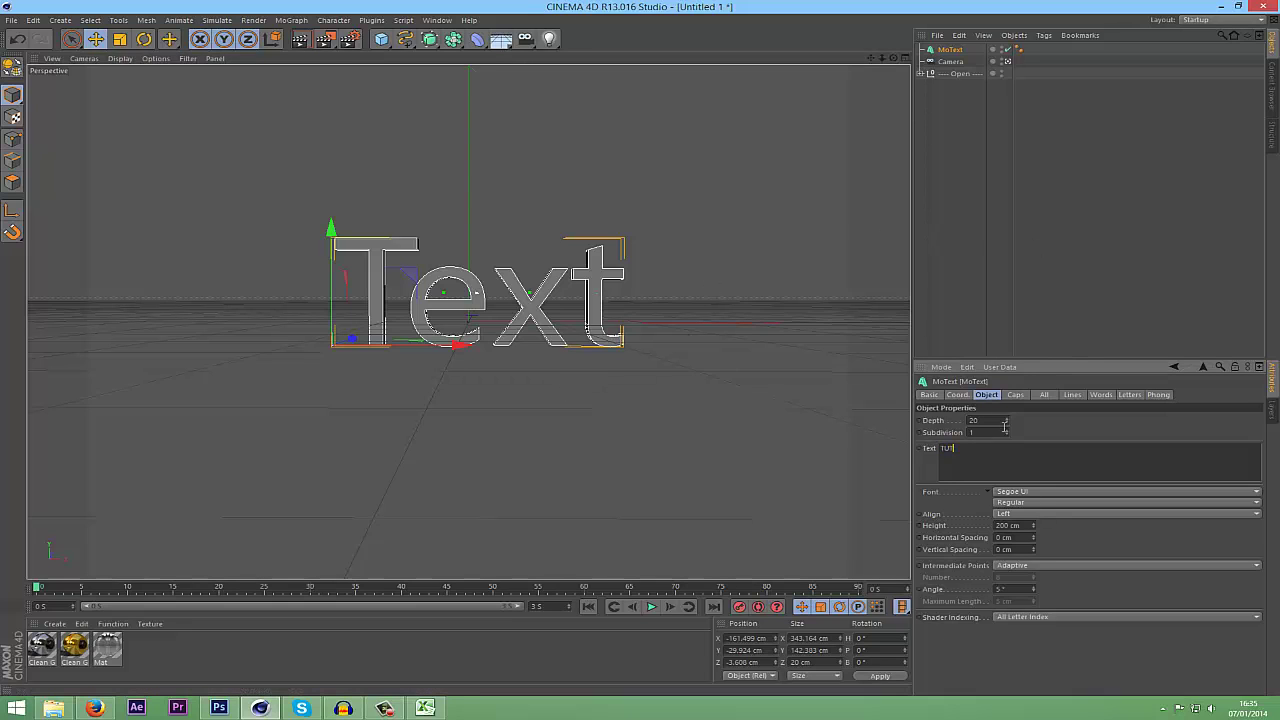
click(1070, 419)
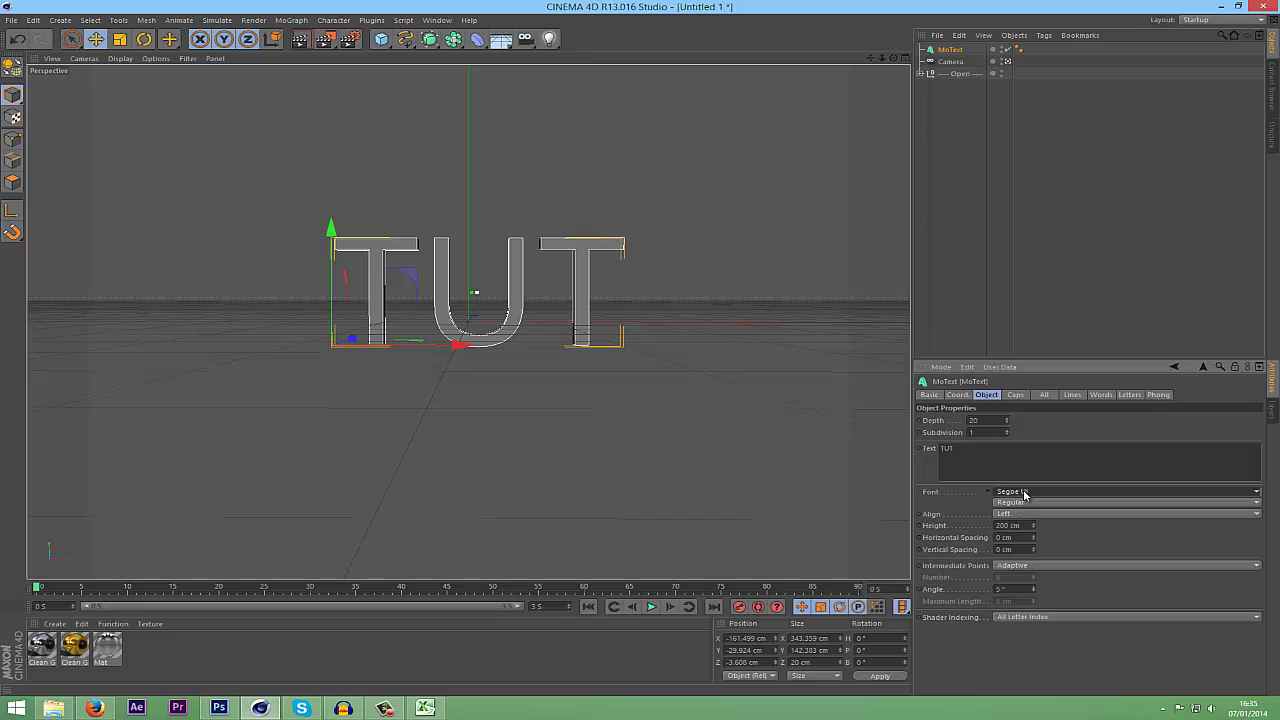
click(1100, 491)
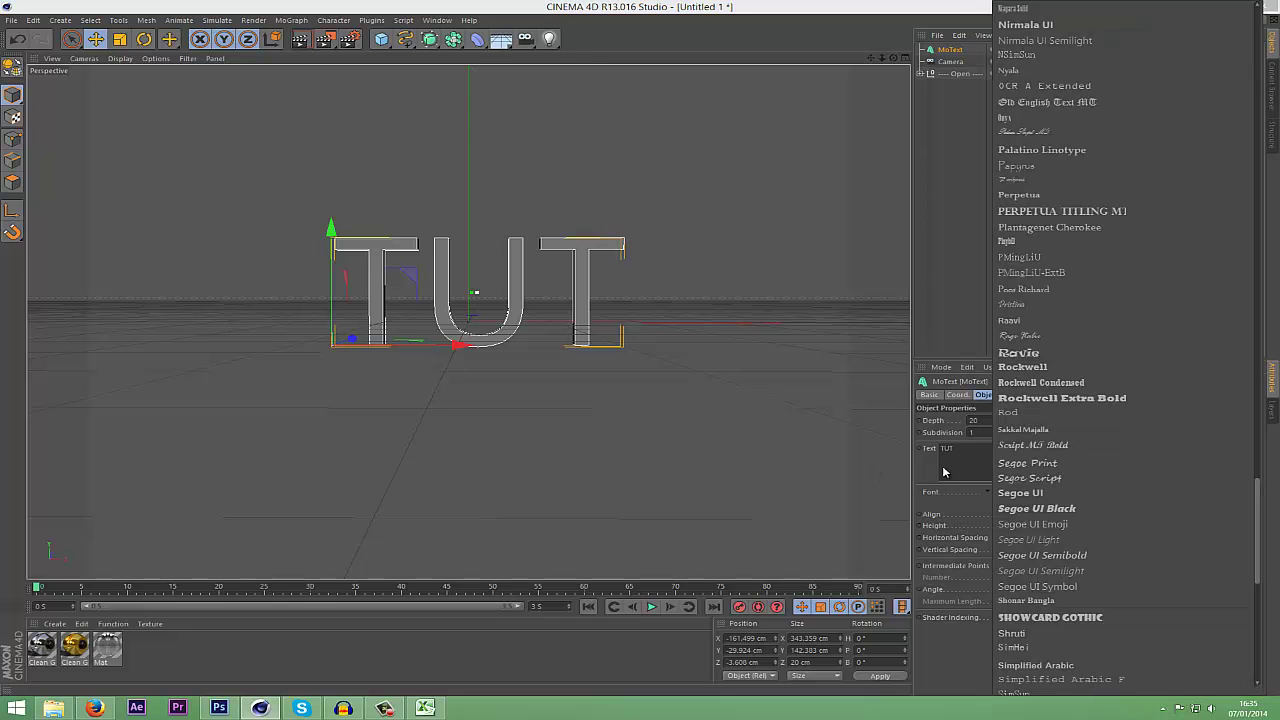
drag(1258, 540, 1214, 177)
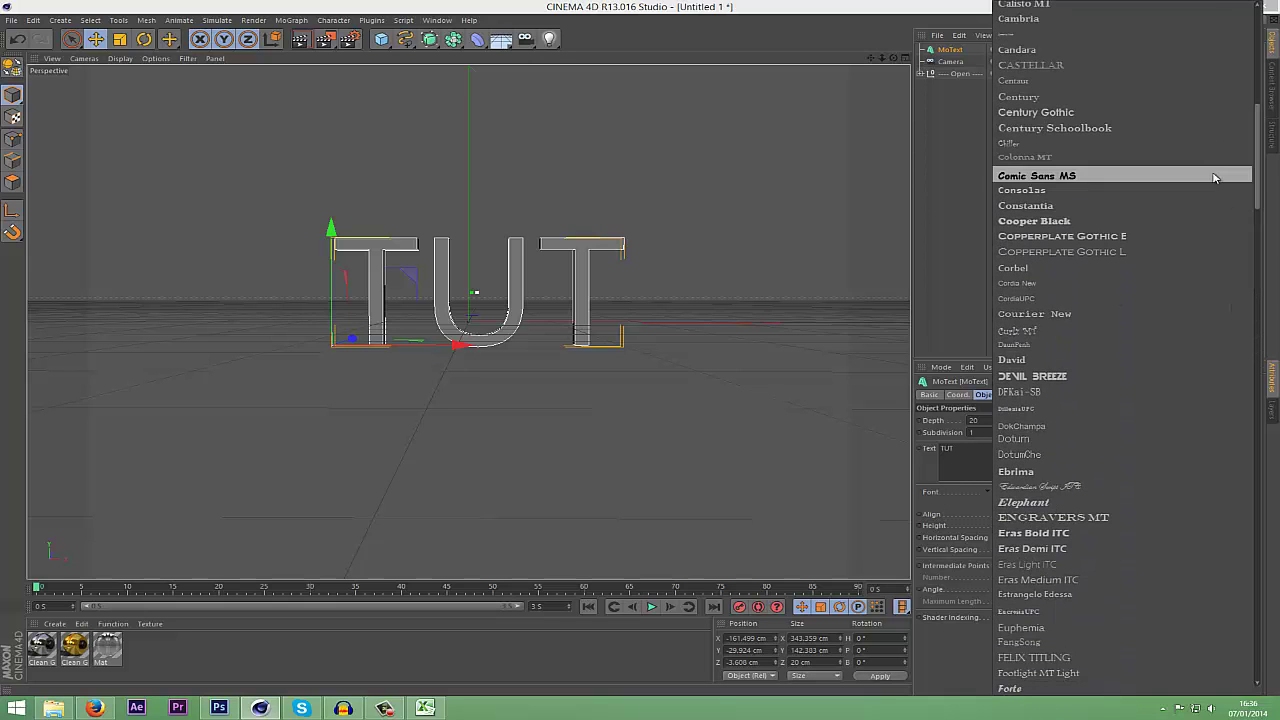
click(1036, 376)
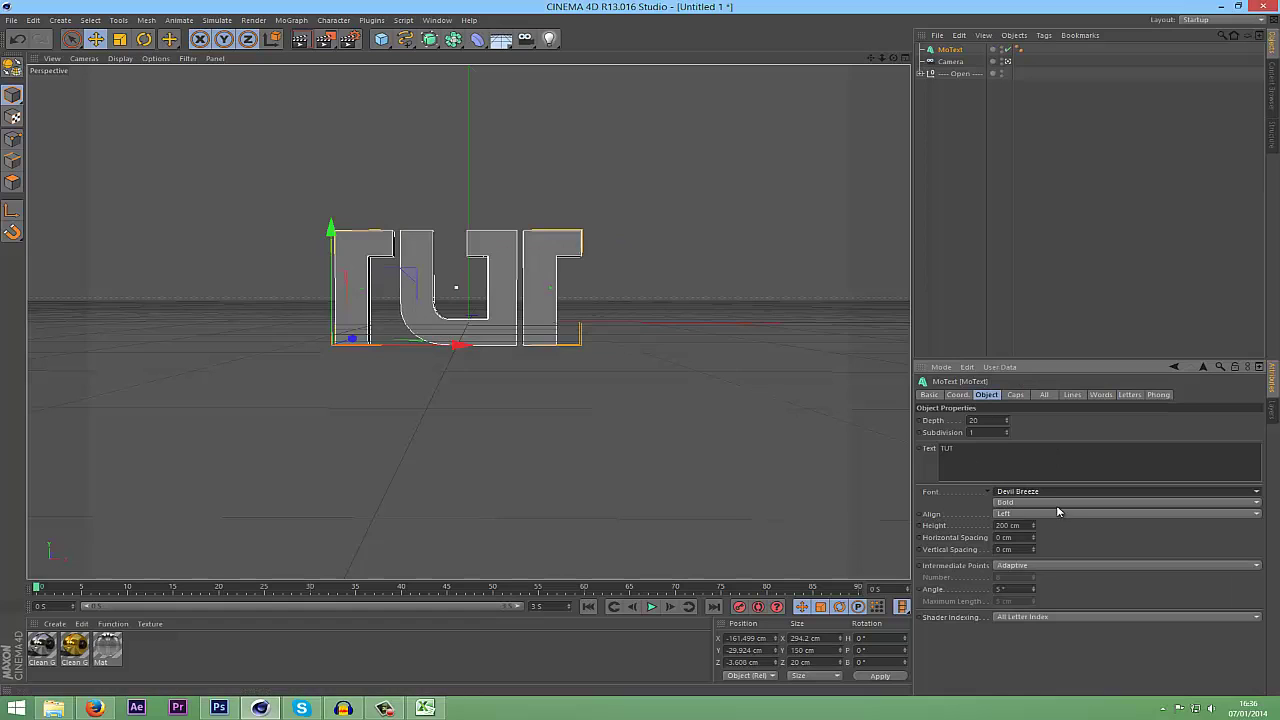
Choose the Bold weight for the Devil Breeze font.
click(1015, 503)
click(1015, 503)
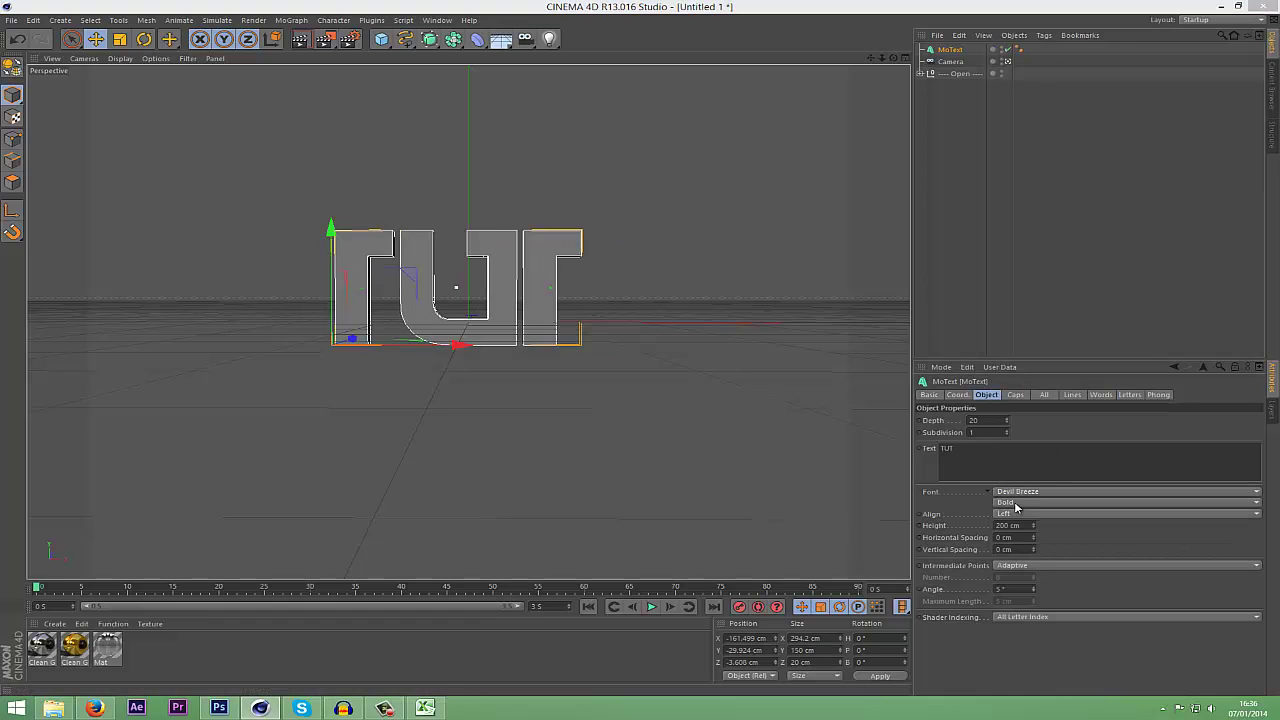
click(1015, 503)
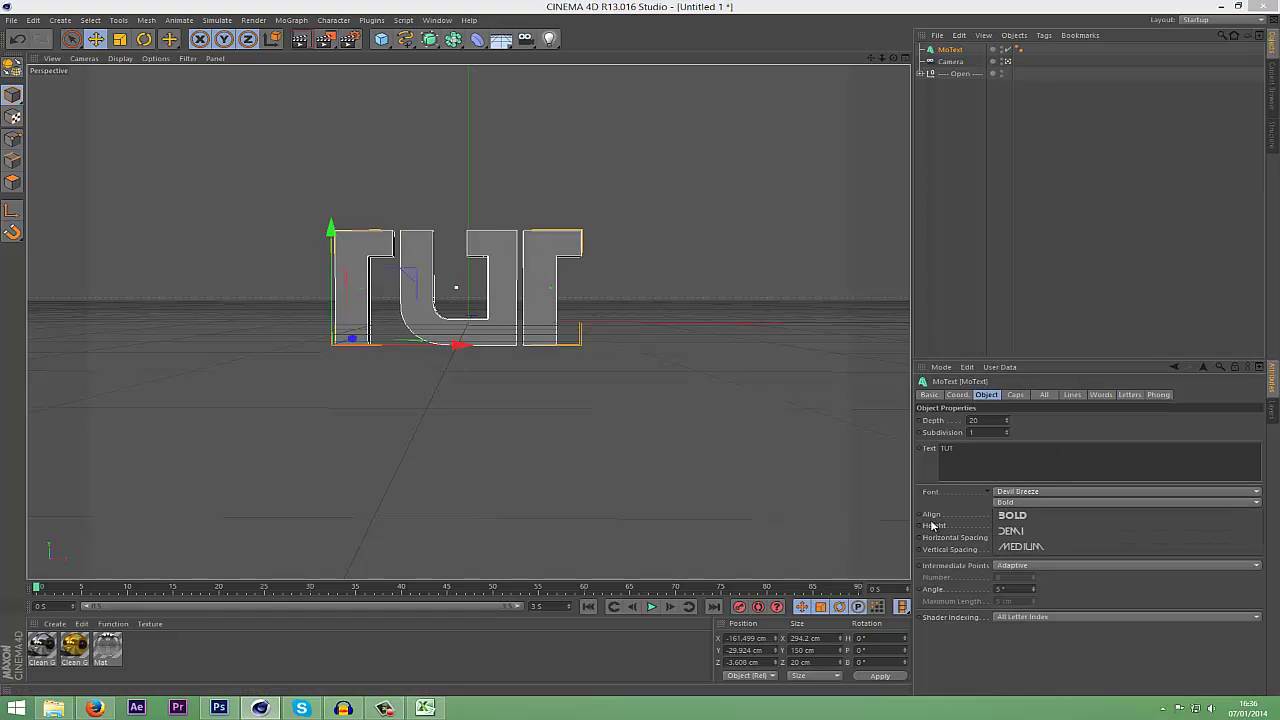
click(1013, 515)
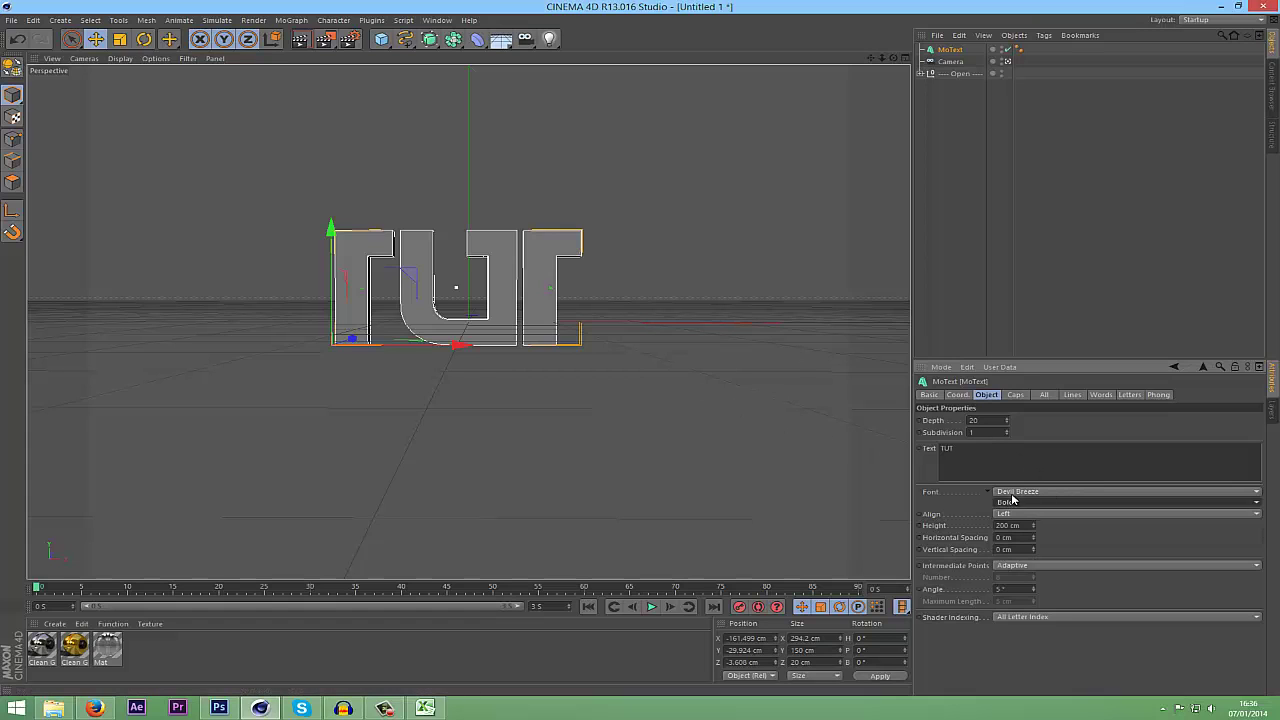
click(1014, 502)
click(1032, 515)
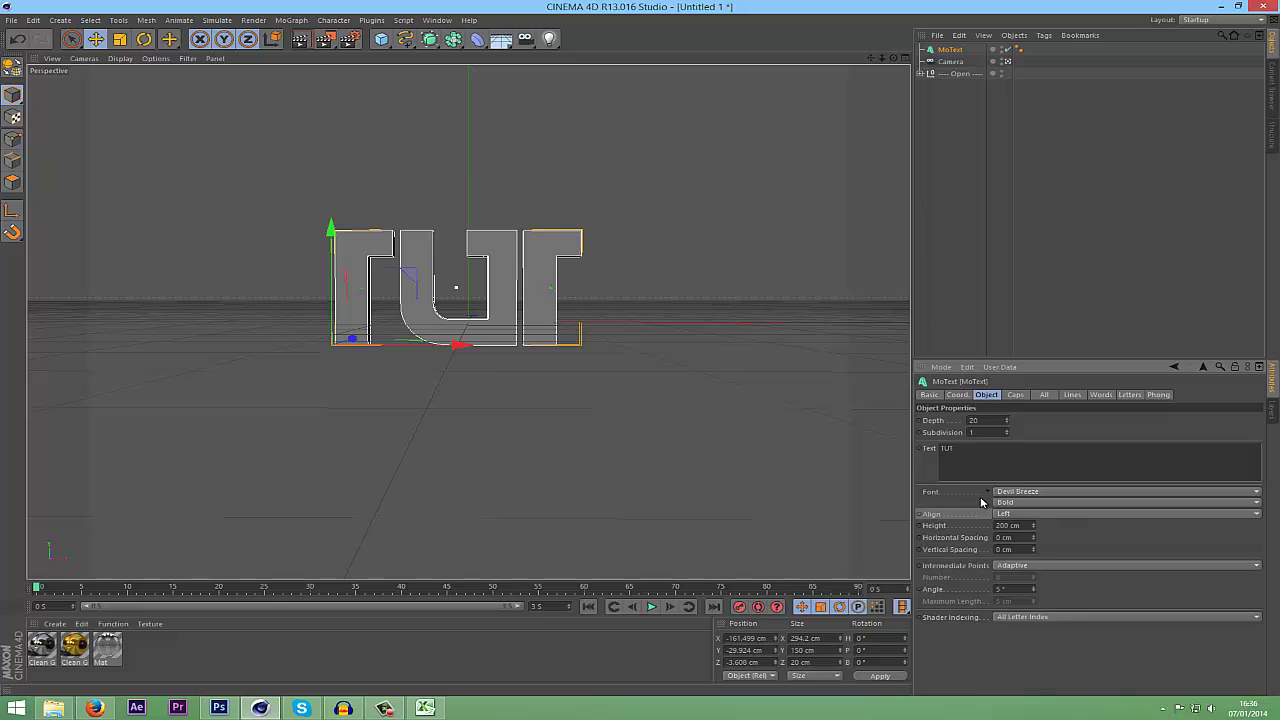
Tighten the text's horizontal letter spacing to -3 cm.
click(1034, 540)
click(1034, 540)
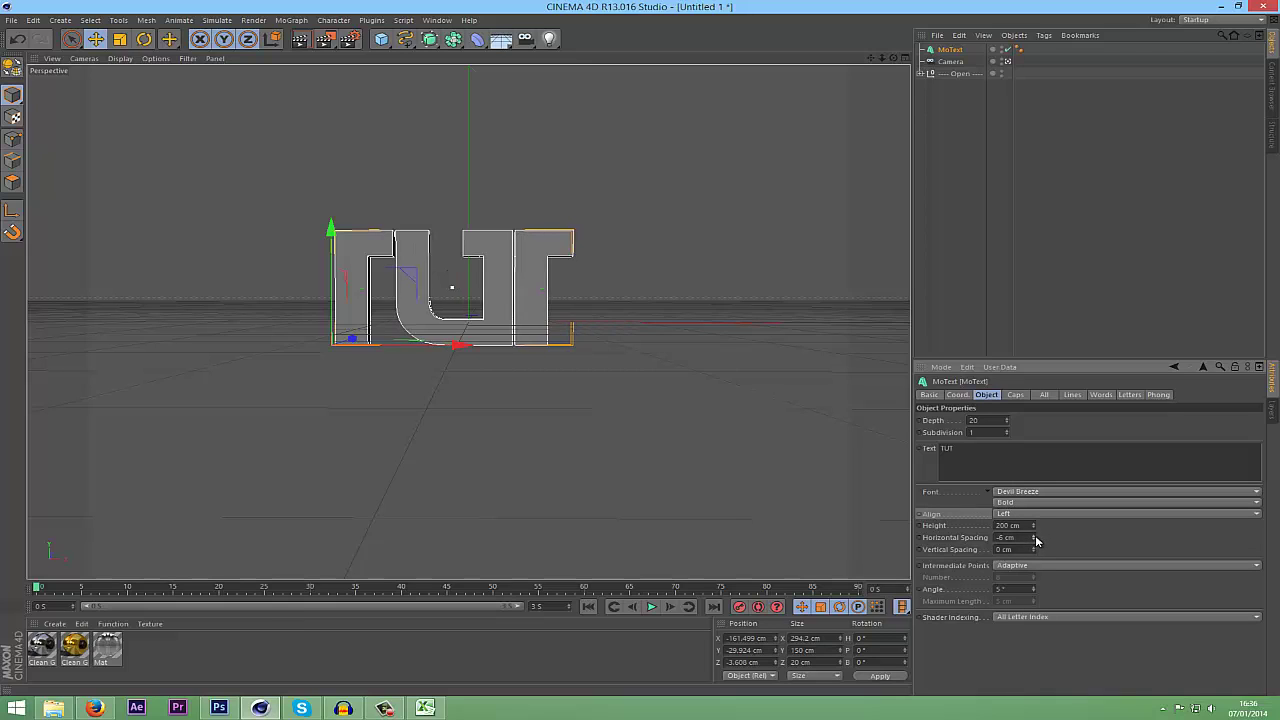
click(1034, 540)
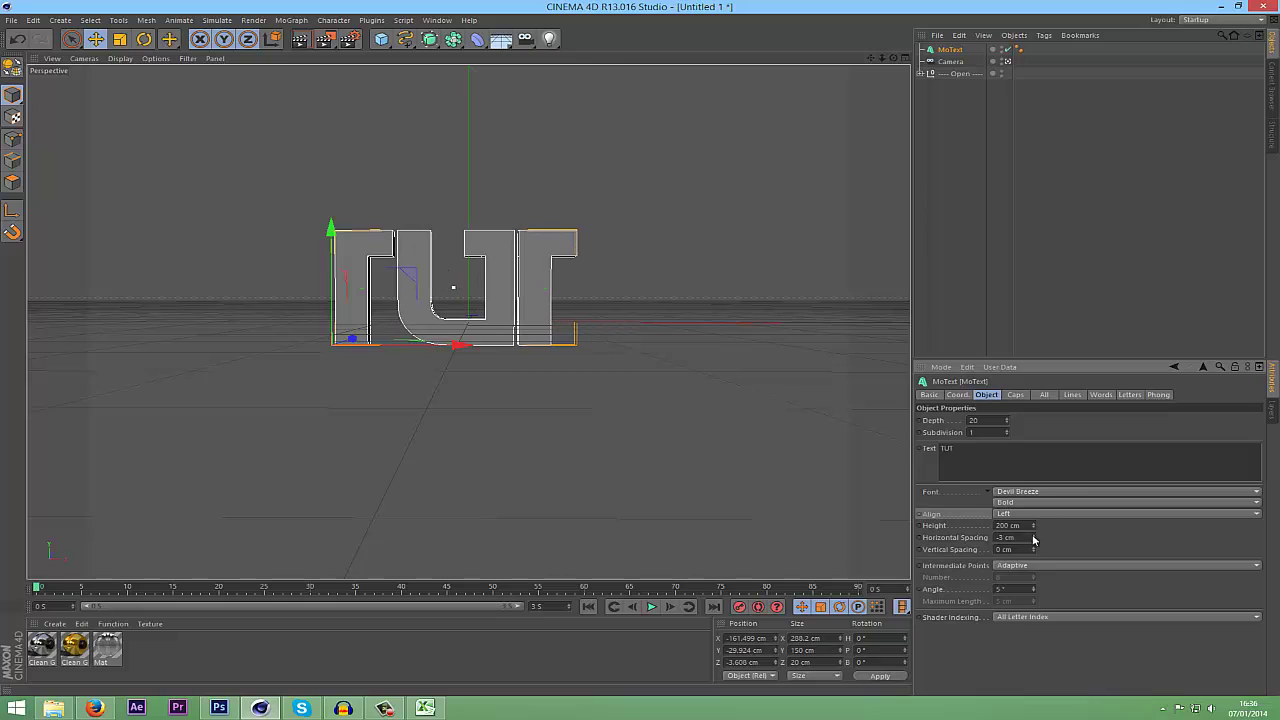
Give the text fillet caps at both start and end, each with a 1 cm radius.
click(1020, 399)
click(1016, 422)
click(1004, 476)
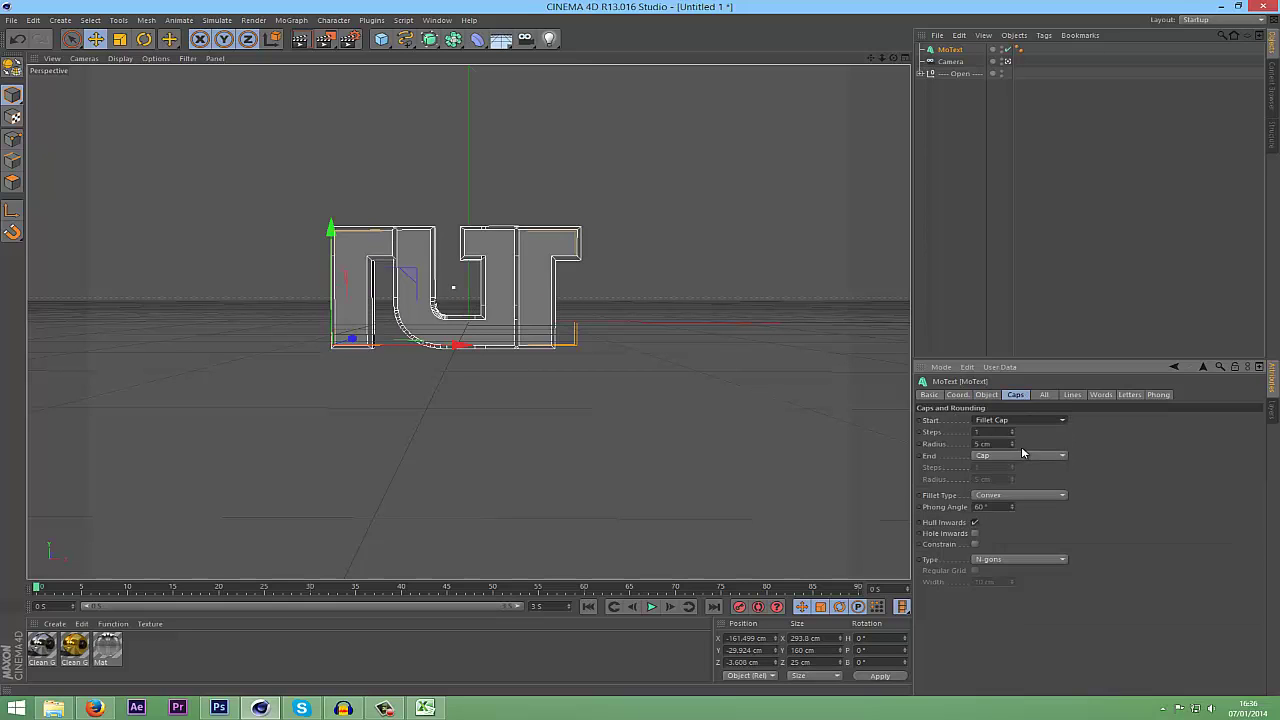
click(1020, 456)
click(1015, 488)
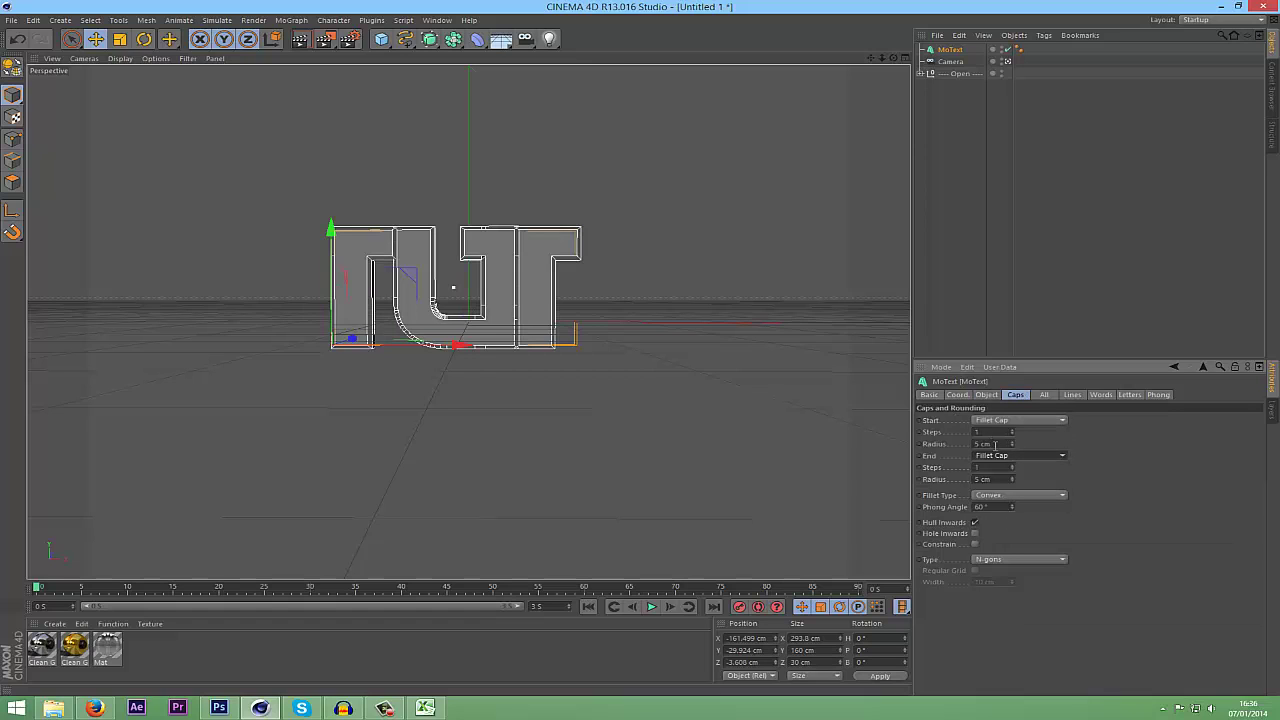
text(1)
key(Return)
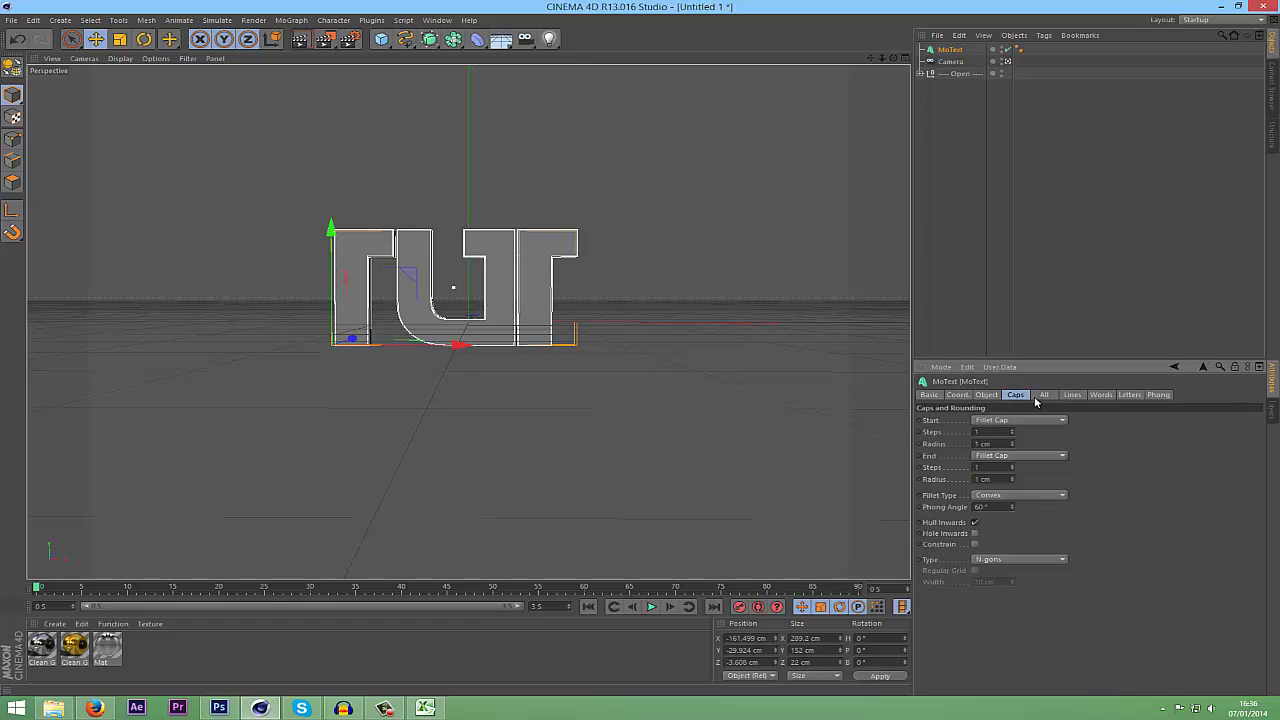
Set the text's extrusion depth to 40 and deselect the object.
click(986, 394)
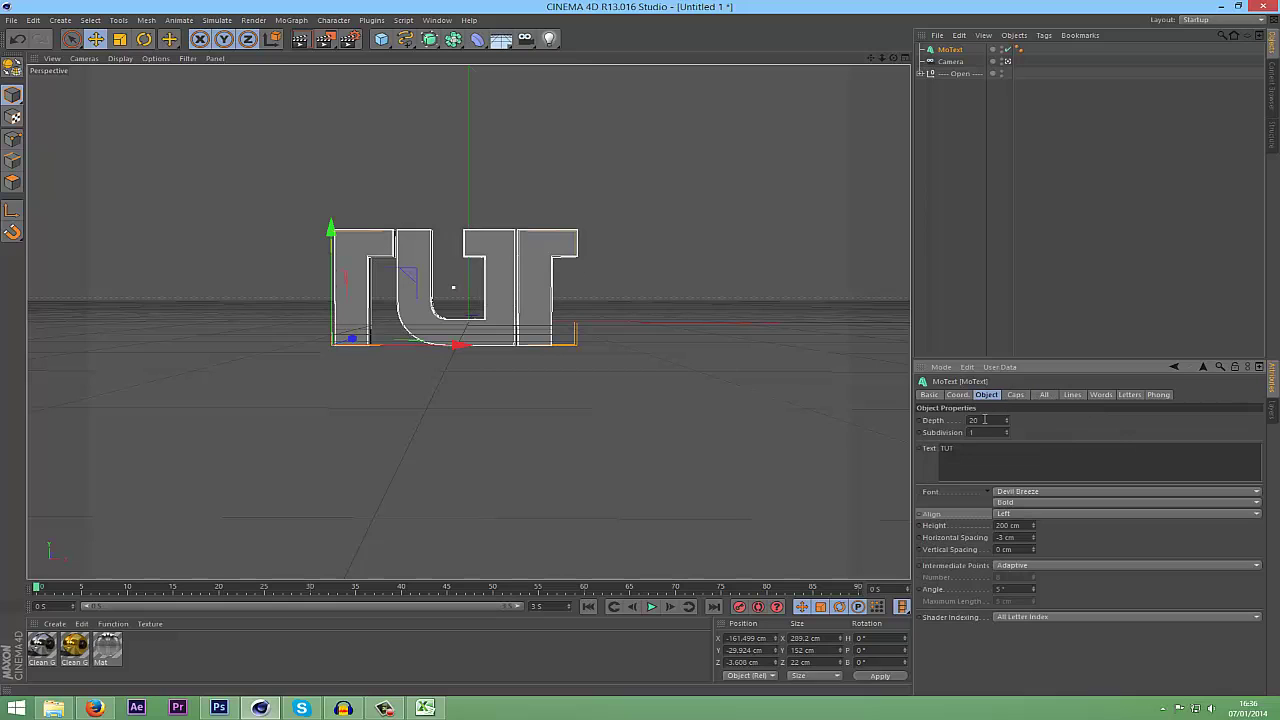
click(975, 420)
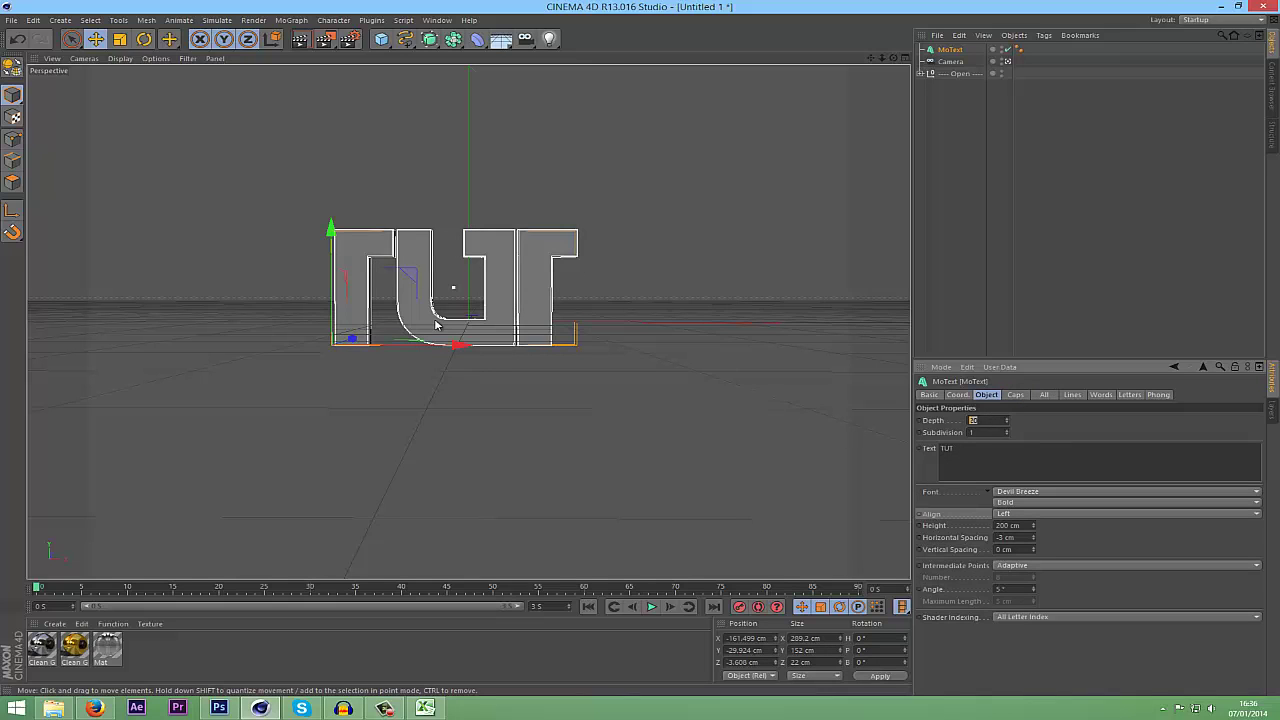
text(40)
key(Return)
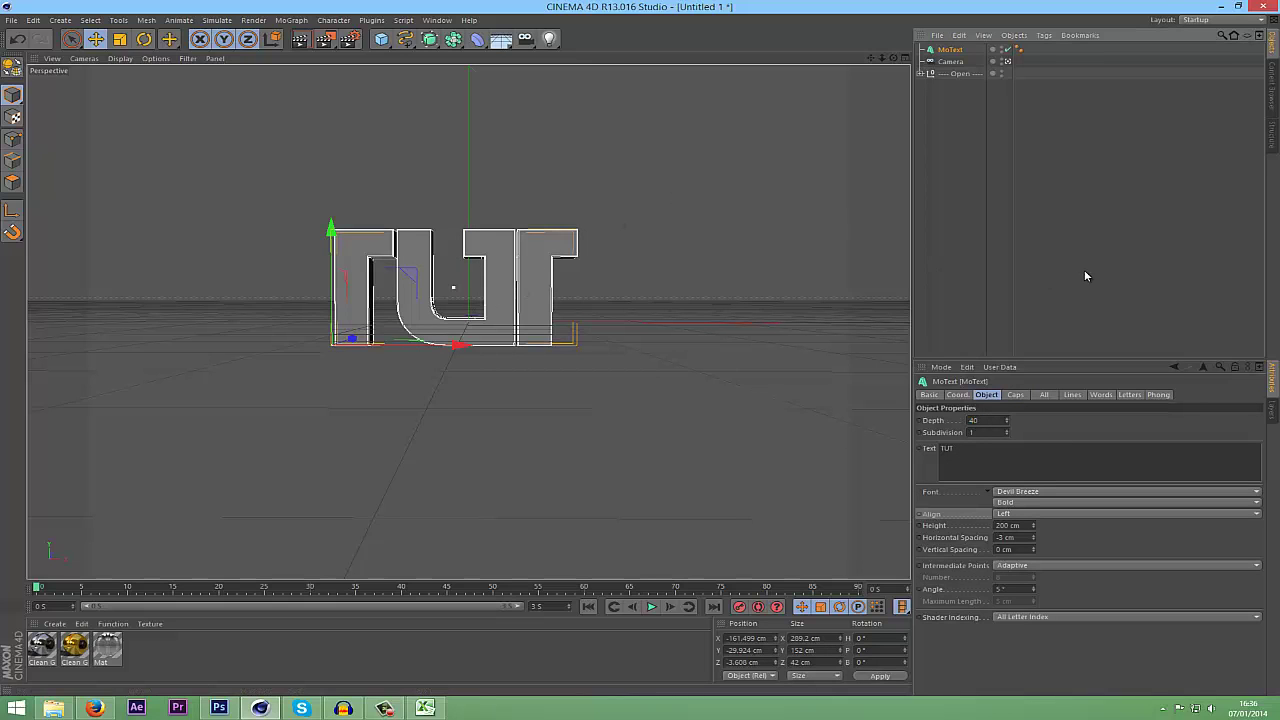
click(1086, 277)
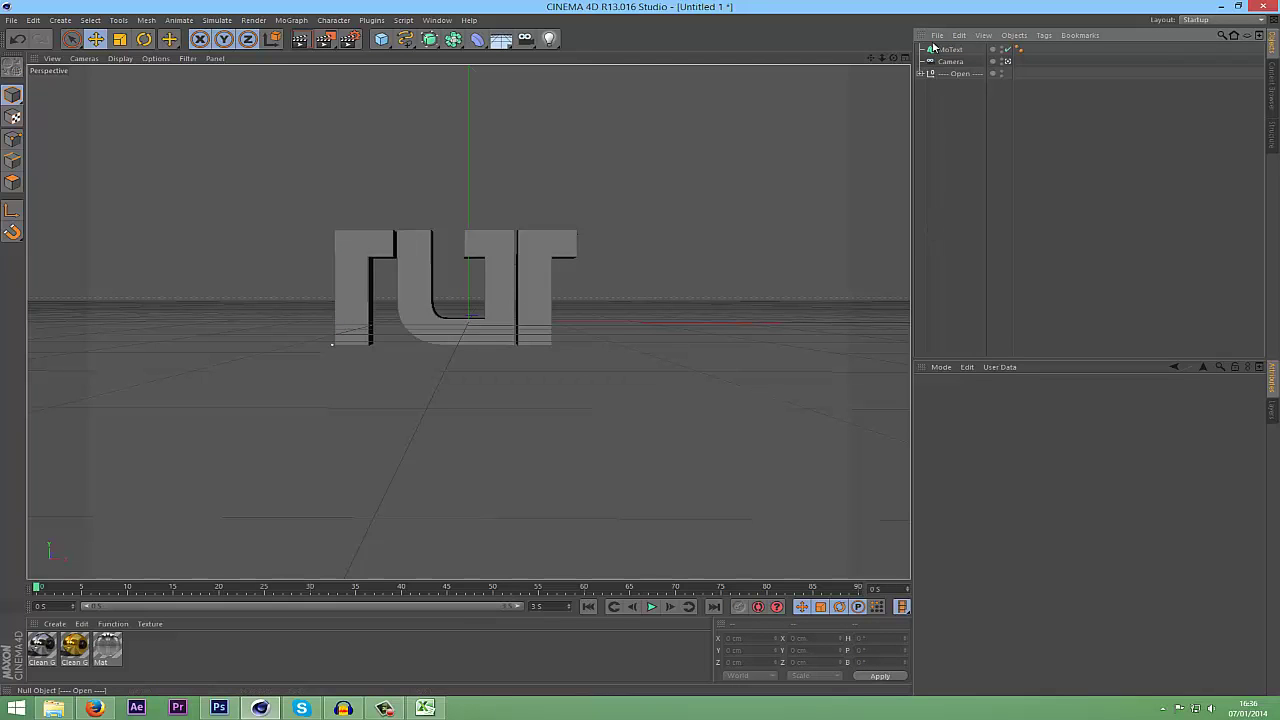
Open the NitroBlast plugin for the MoText object and set the fracture quality to High.
scroll(641, 346, up, 5)
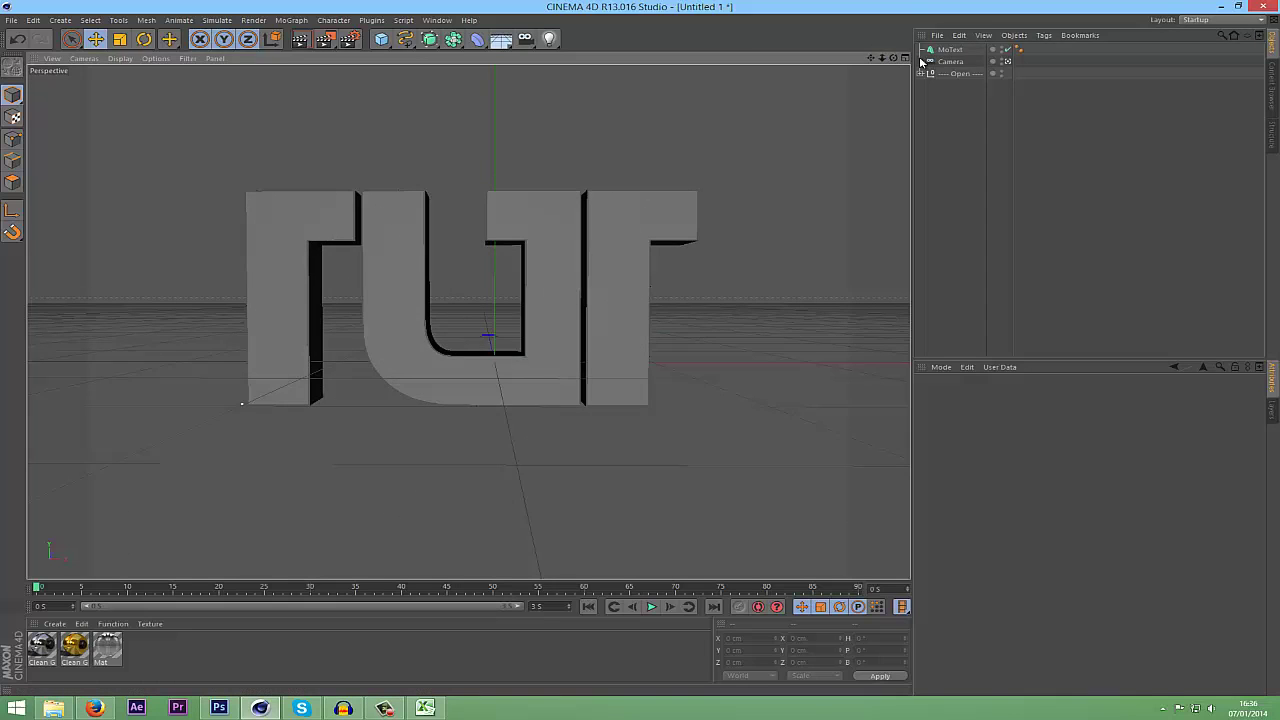
click(949, 49)
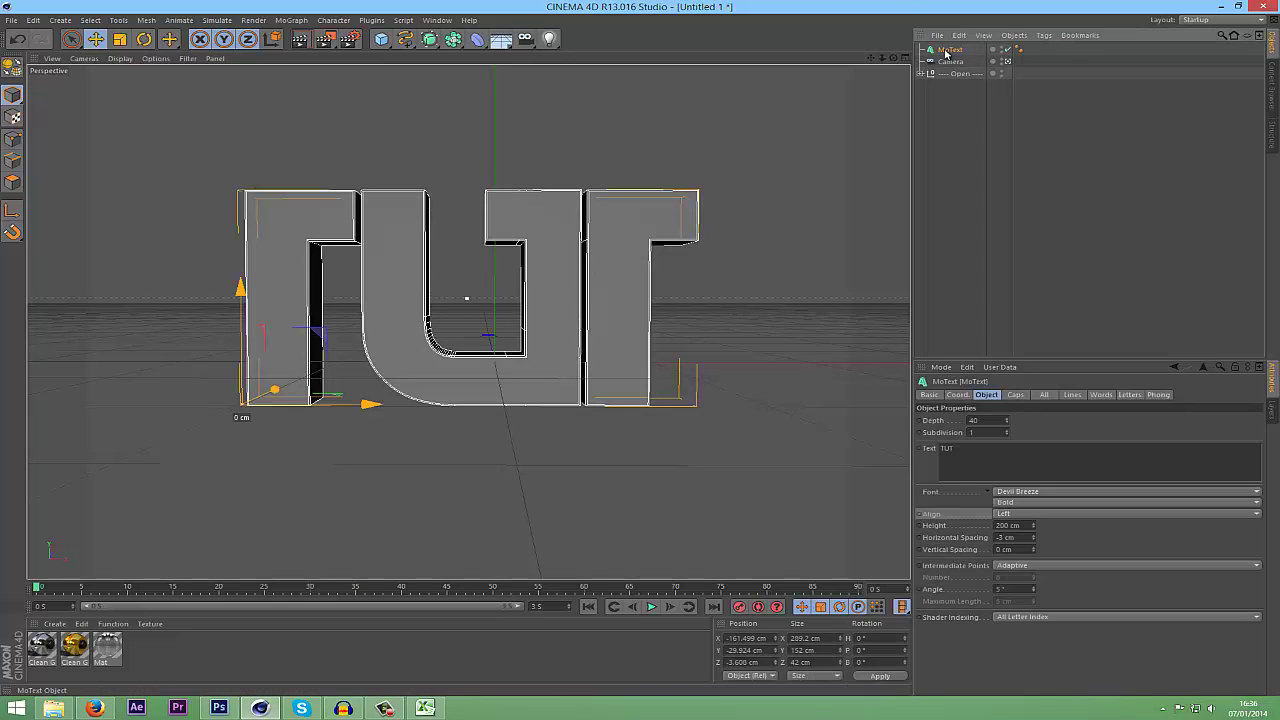
click(371, 20)
mouse_move(440, 55)
click(517, 82)
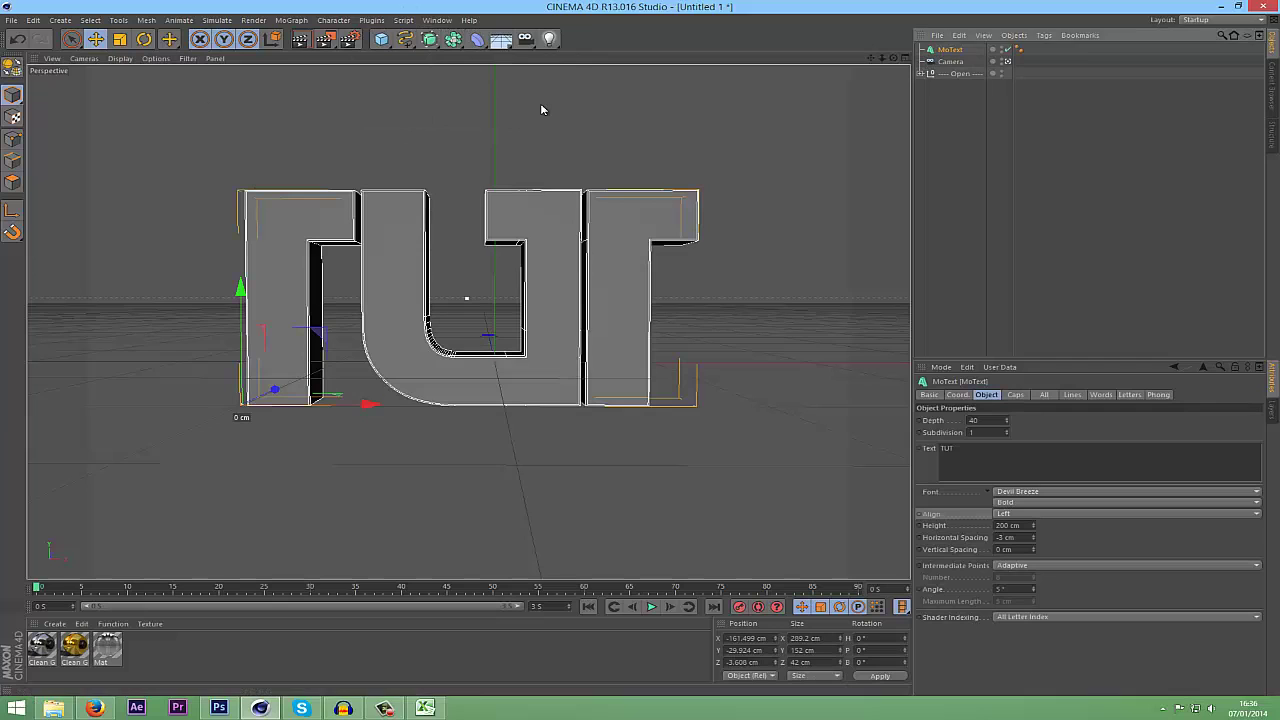
click(540, 102)
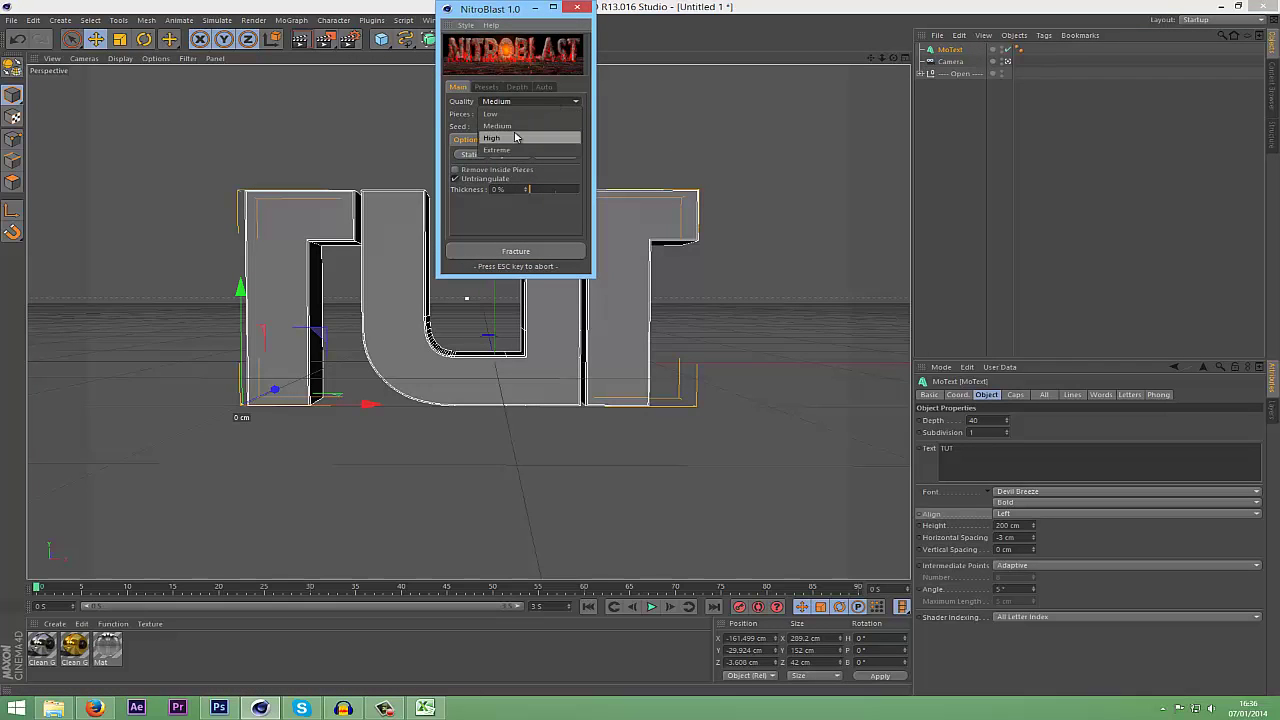
click(515, 138)
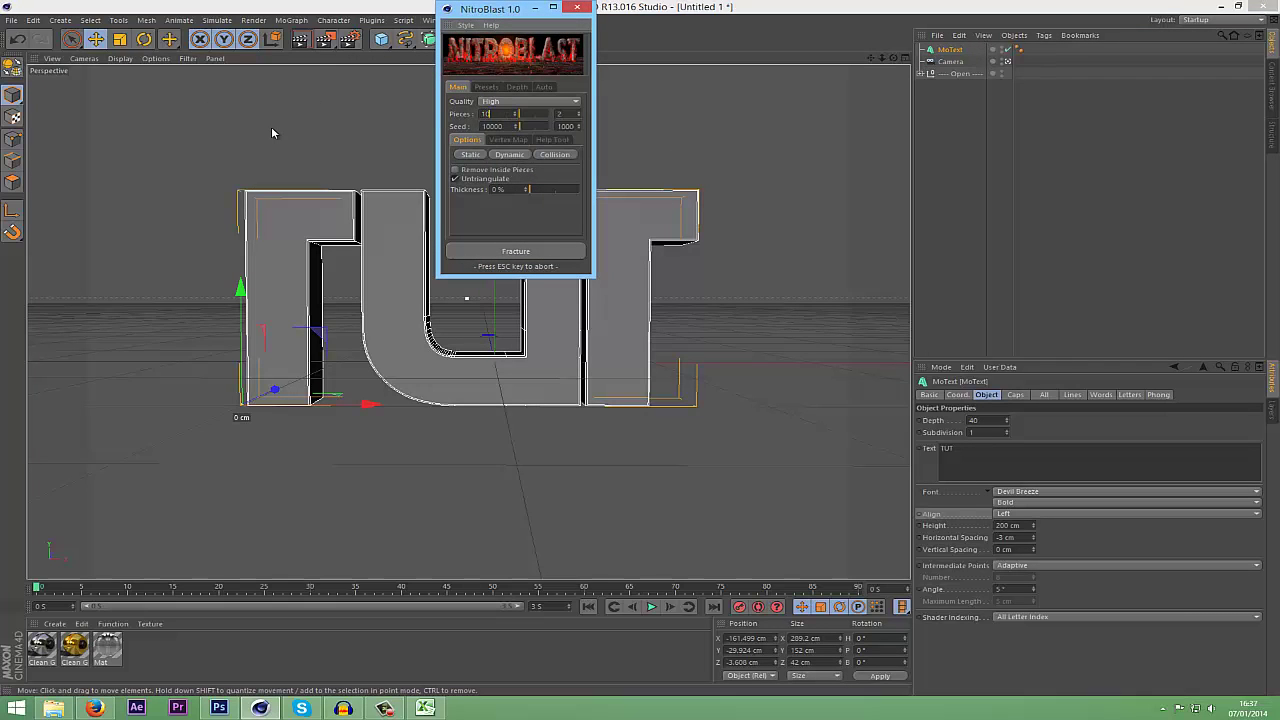
Set the number of pieces to 100, fracture the MoText object, and close the NitroBlast window.
text(0)
click(516, 252)
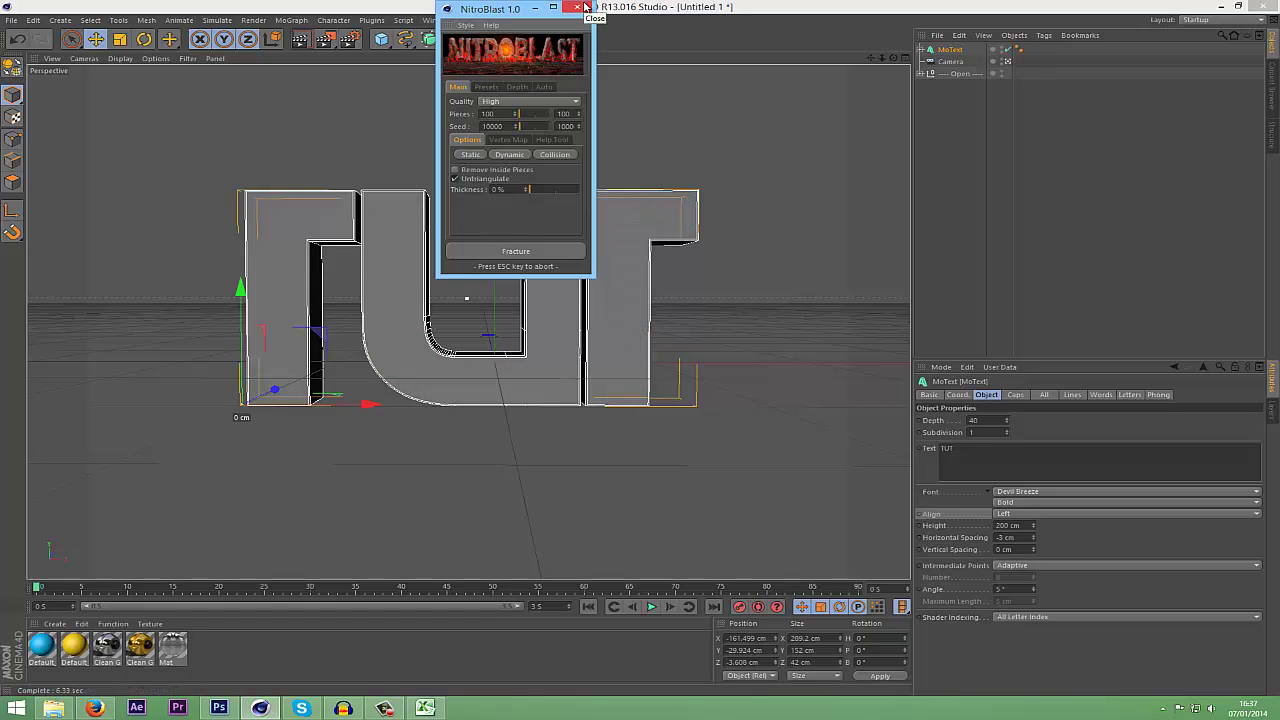
click(585, 7)
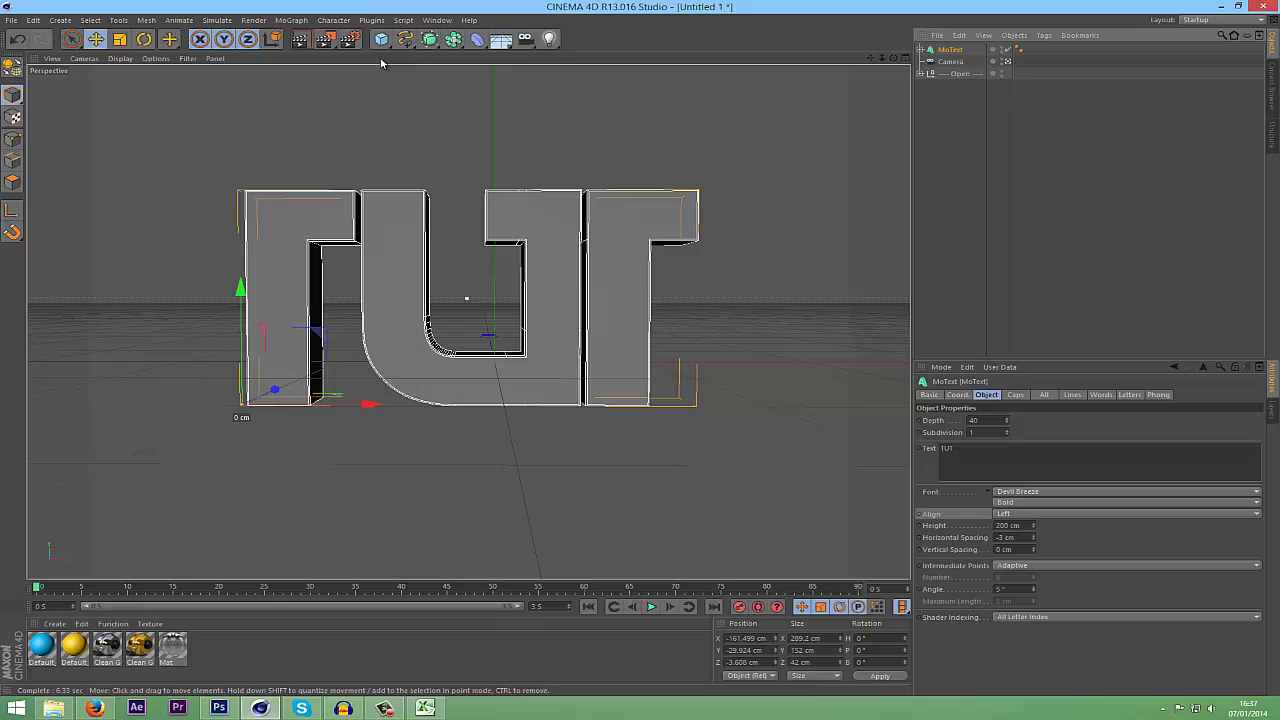
Add a MoGraph Fracture object to the scene and expand the MoText hierarchy.
click(296, 21)
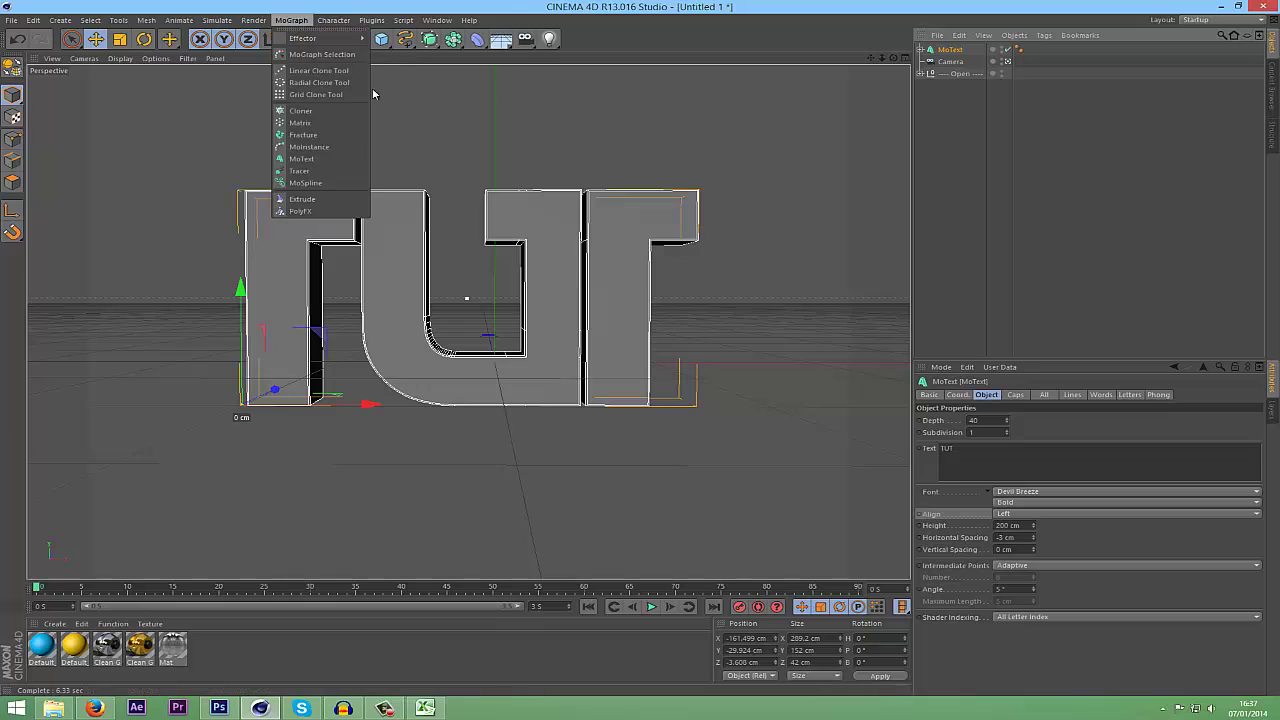
click(329, 134)
click(919, 62)
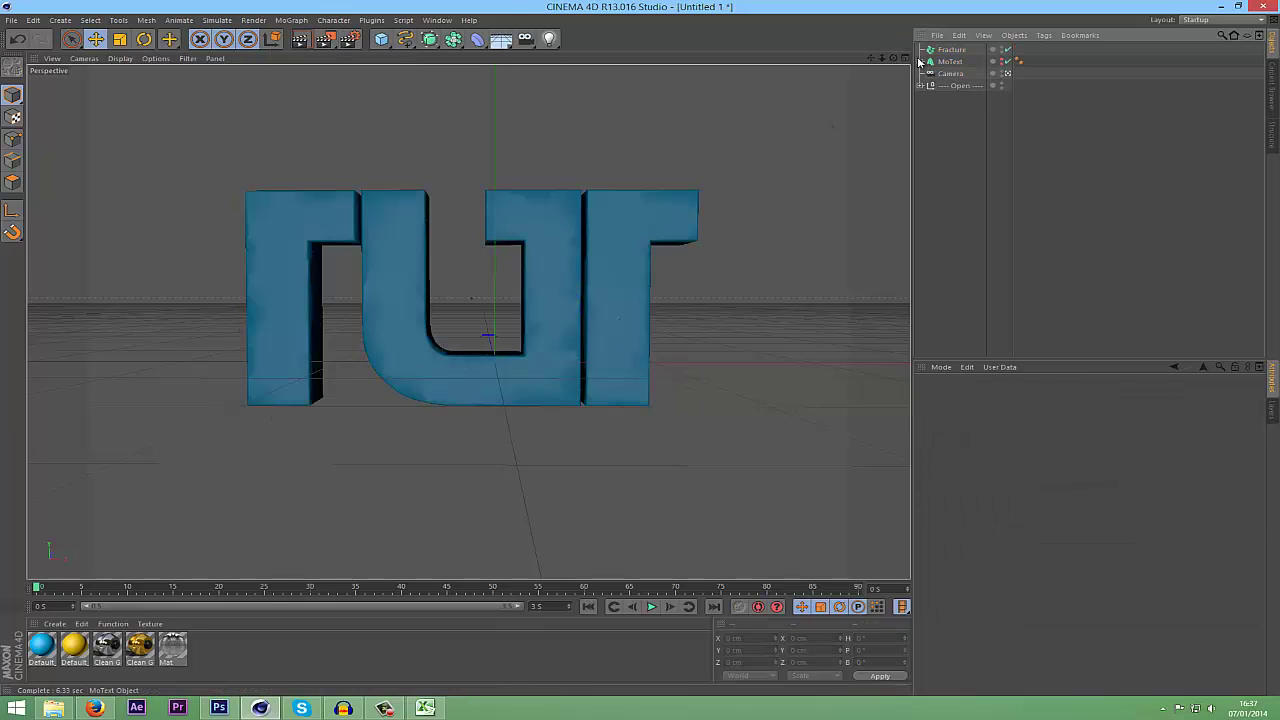
click(921, 62)
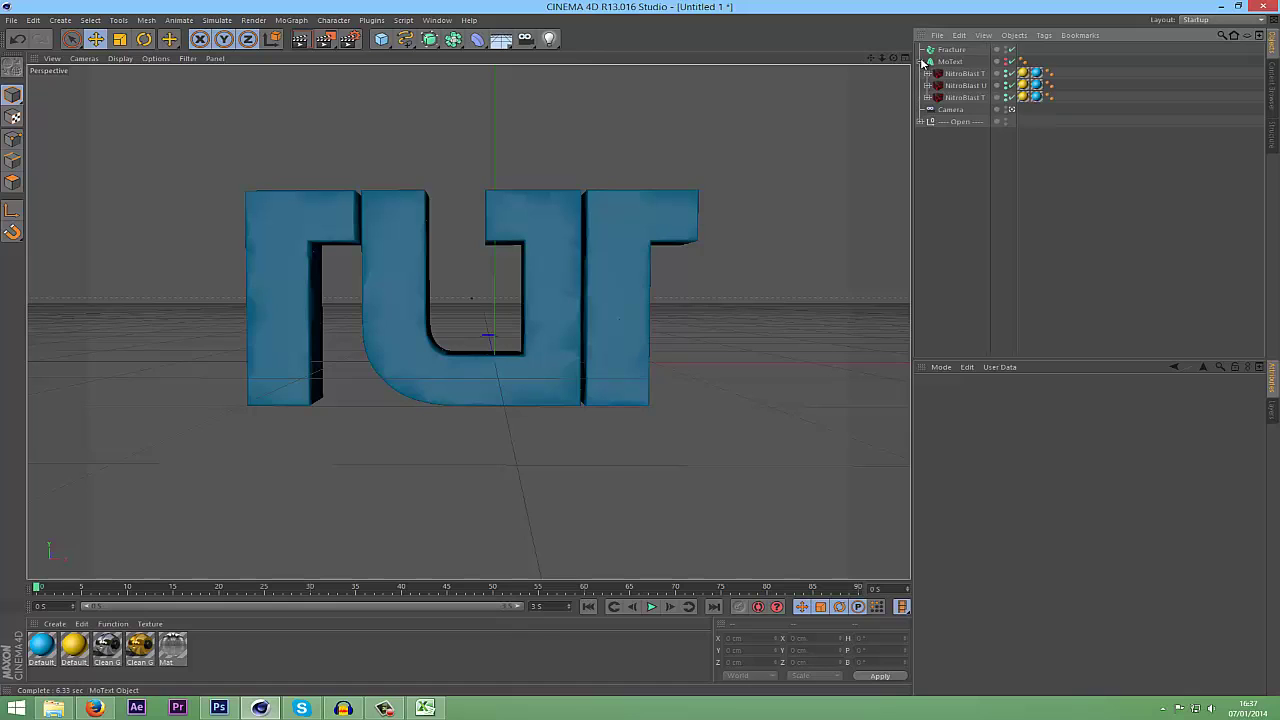
Expand the first NitroBlast T group through its Main Pieces down to the individual dynamic pieces.
click(975, 74)
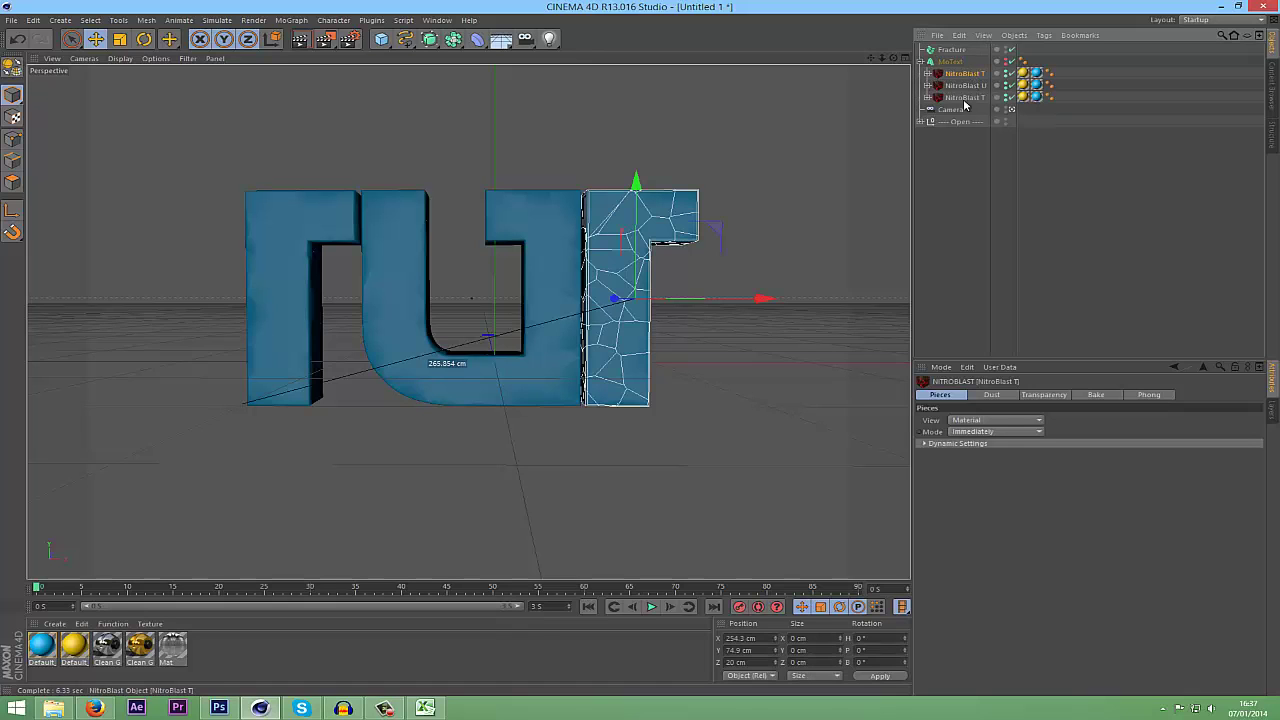
click(963, 98)
click(955, 74)
click(931, 74)
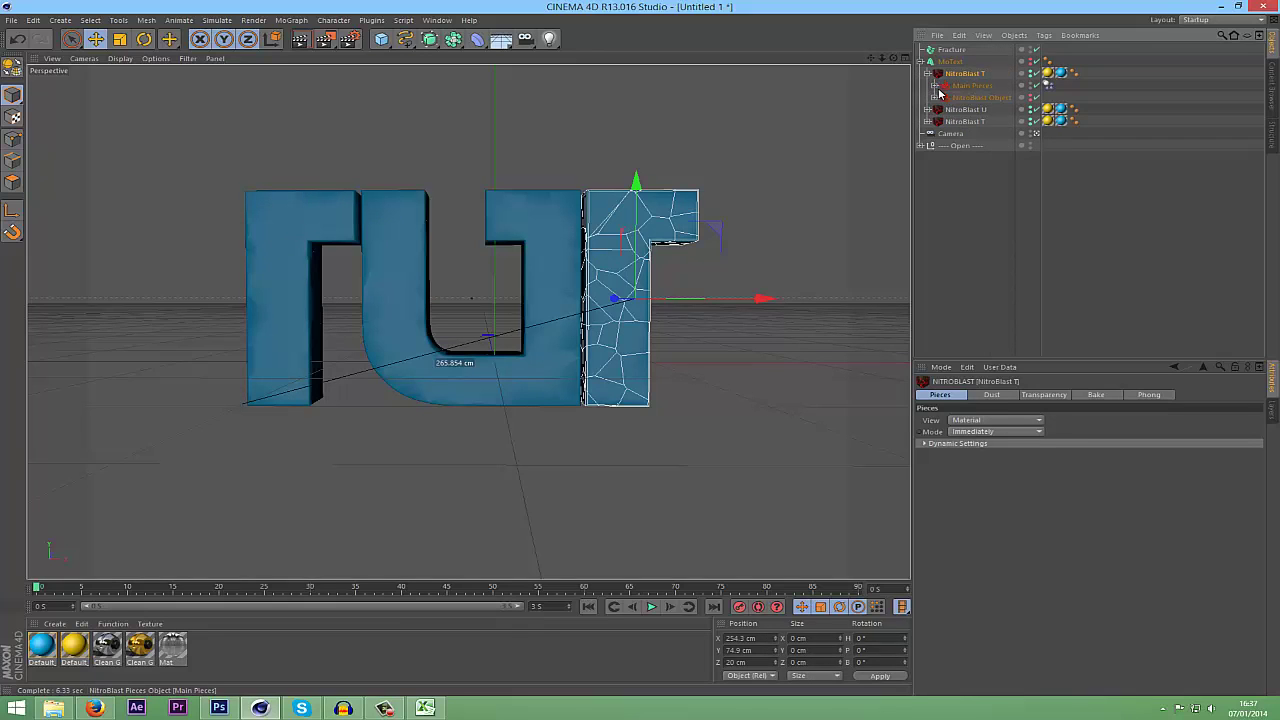
click(938, 90)
click(940, 86)
click(944, 100)
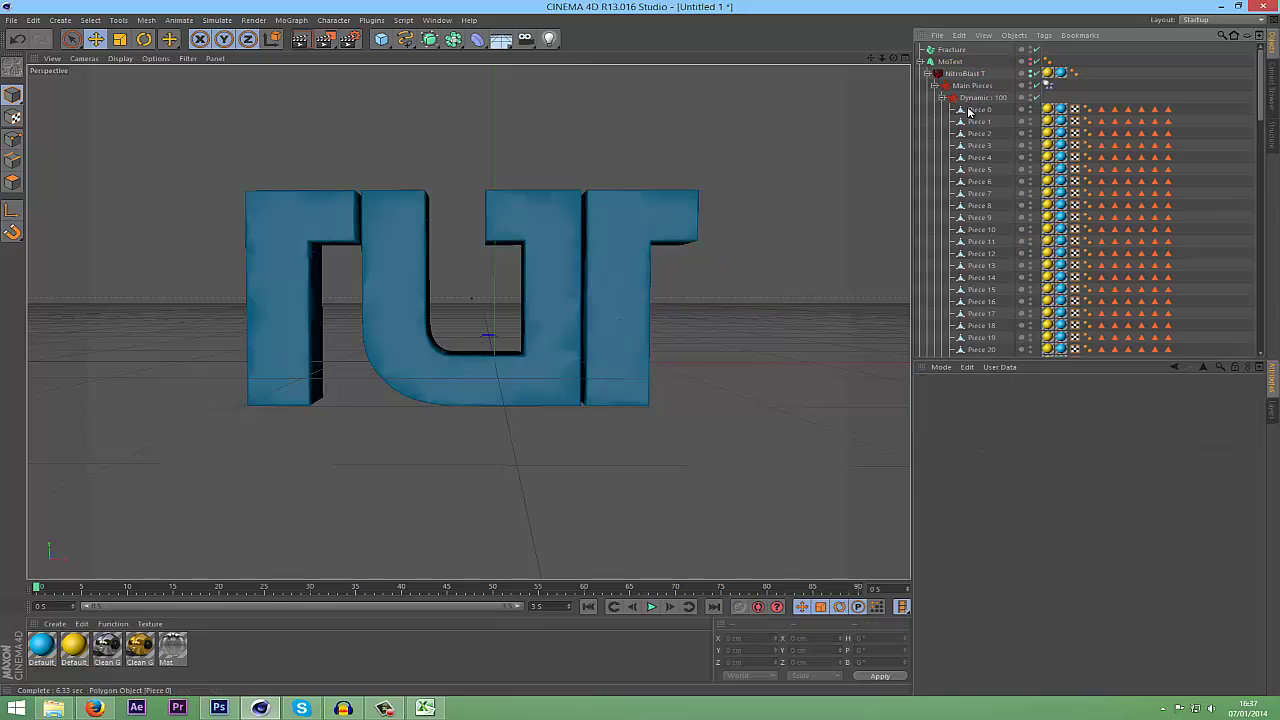
Move Piece 0 through Piece 99 of the first NitroBlast T into the Fracture object and delete the emptied group.
click(972, 110)
scroll(1008, 282, down, 10)
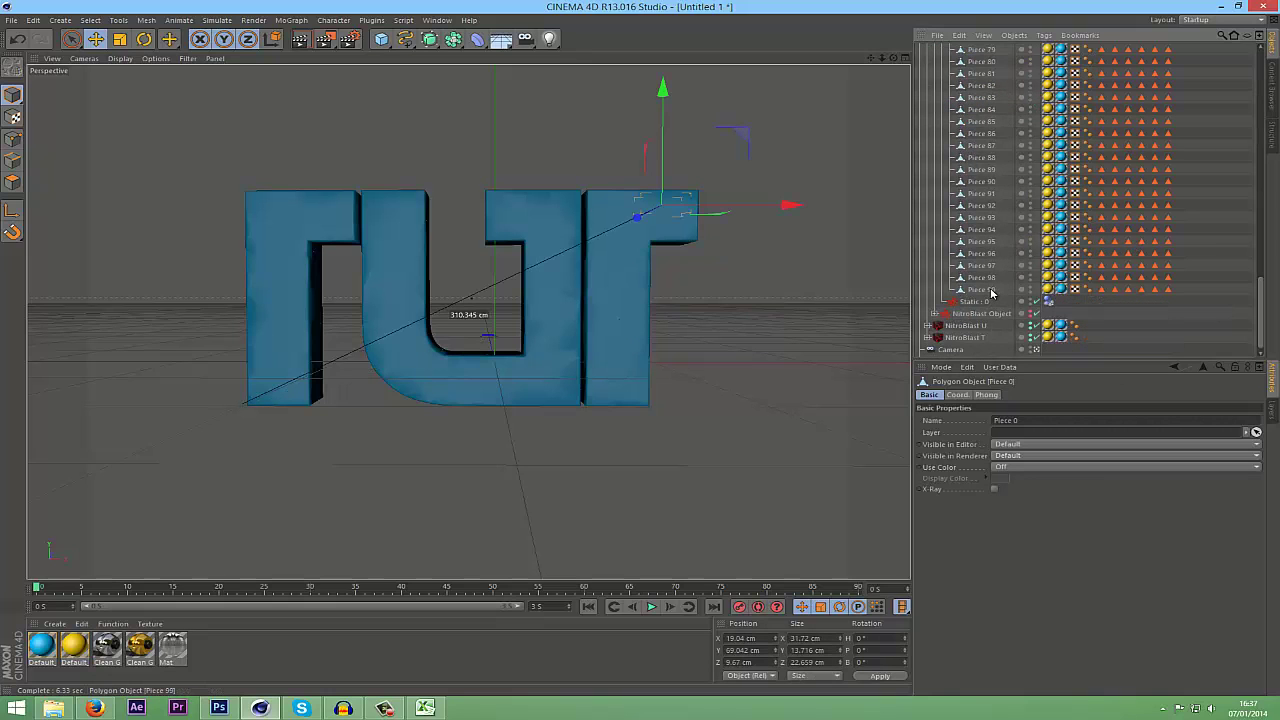
shift+click(991, 290)
scroll(987, 217, up, 8)
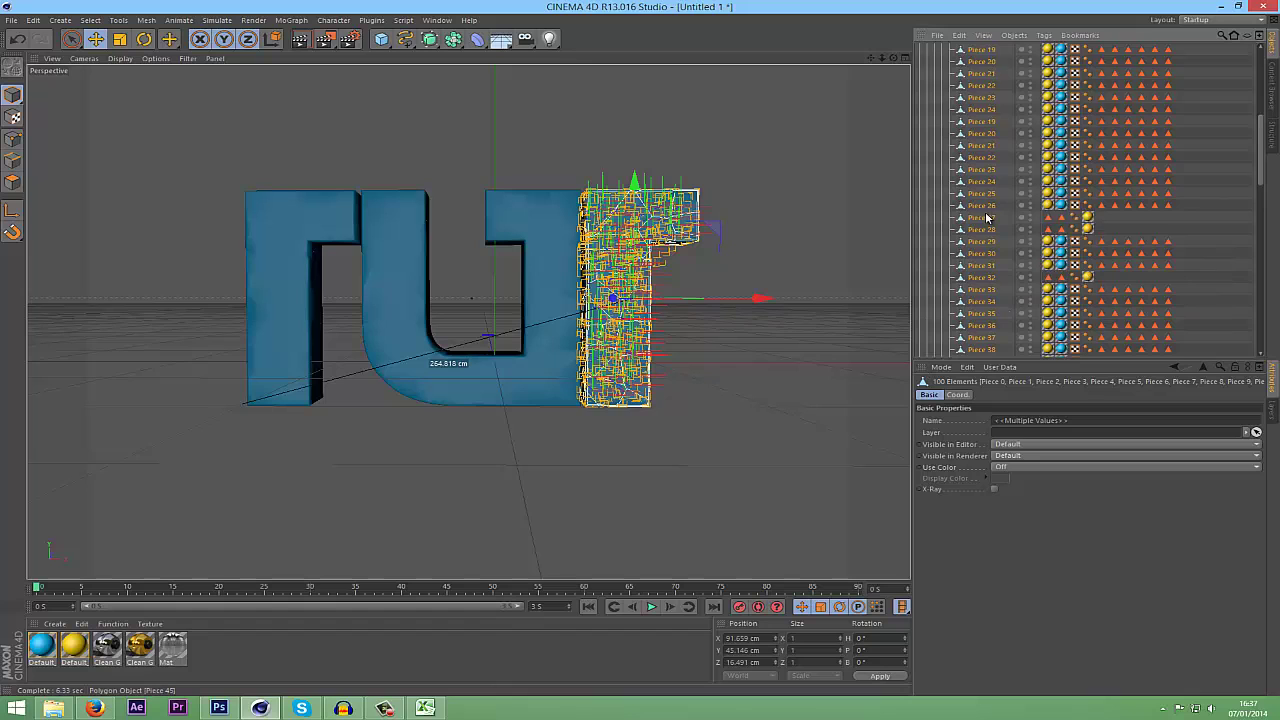
scroll(987, 217, up, 5)
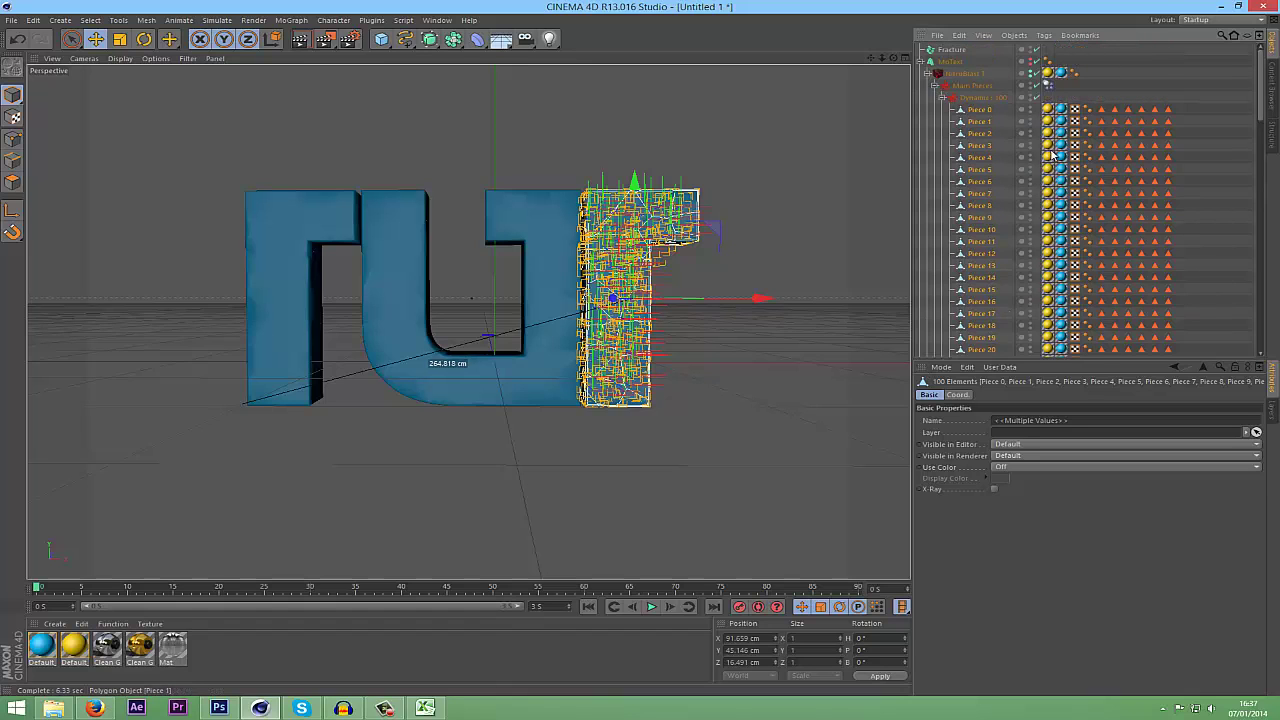
scroll(1040, 200, down, 12)
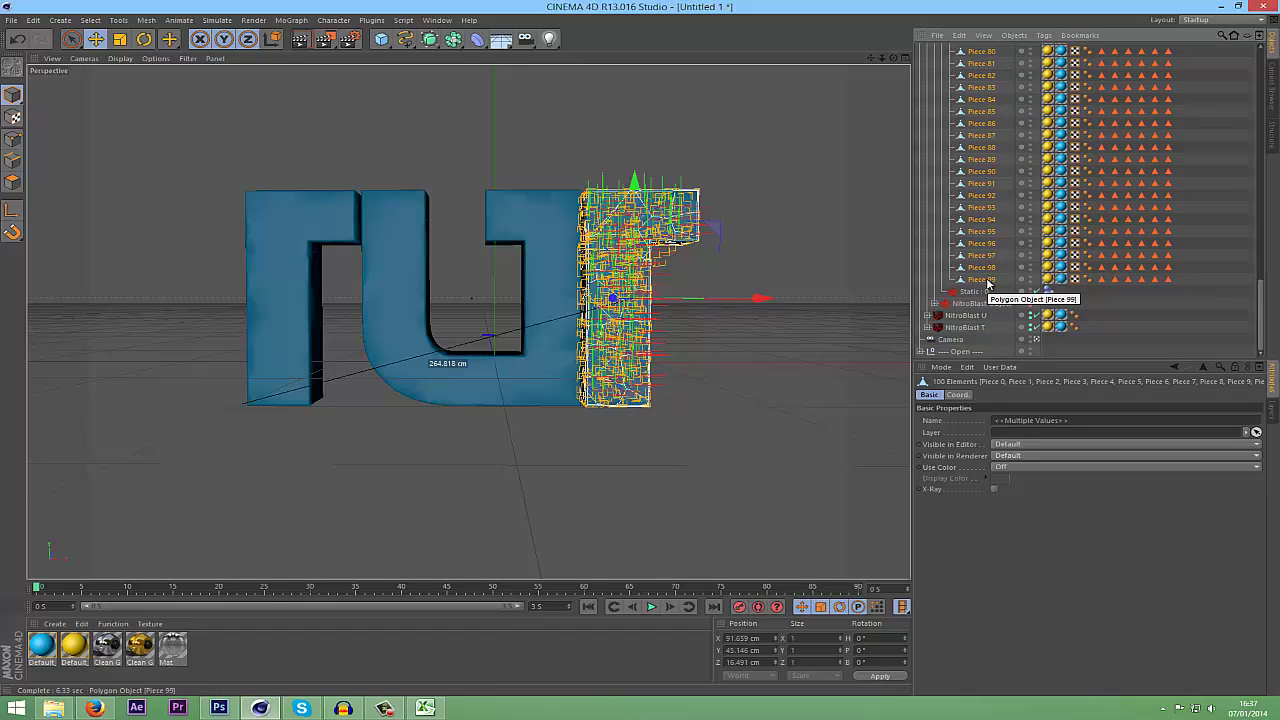
scroll(986, 200, up, 12)
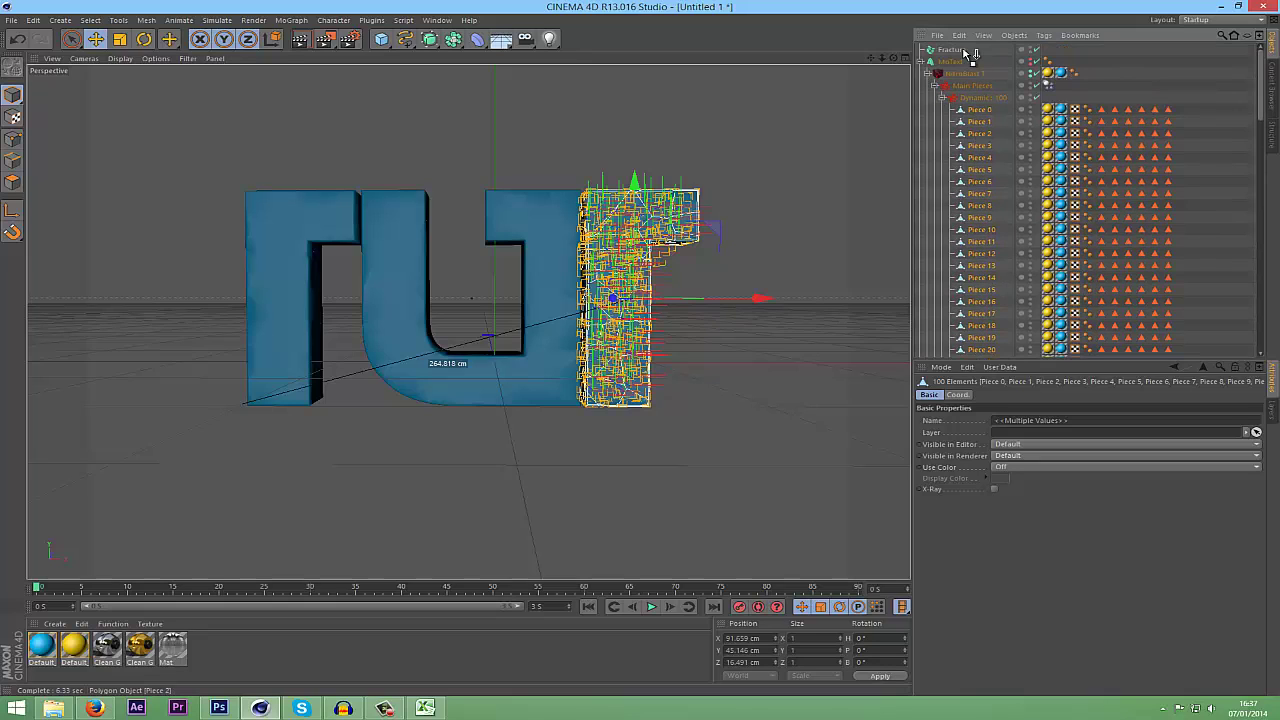
scroll(963, 50, down, 1)
click(946, 76)
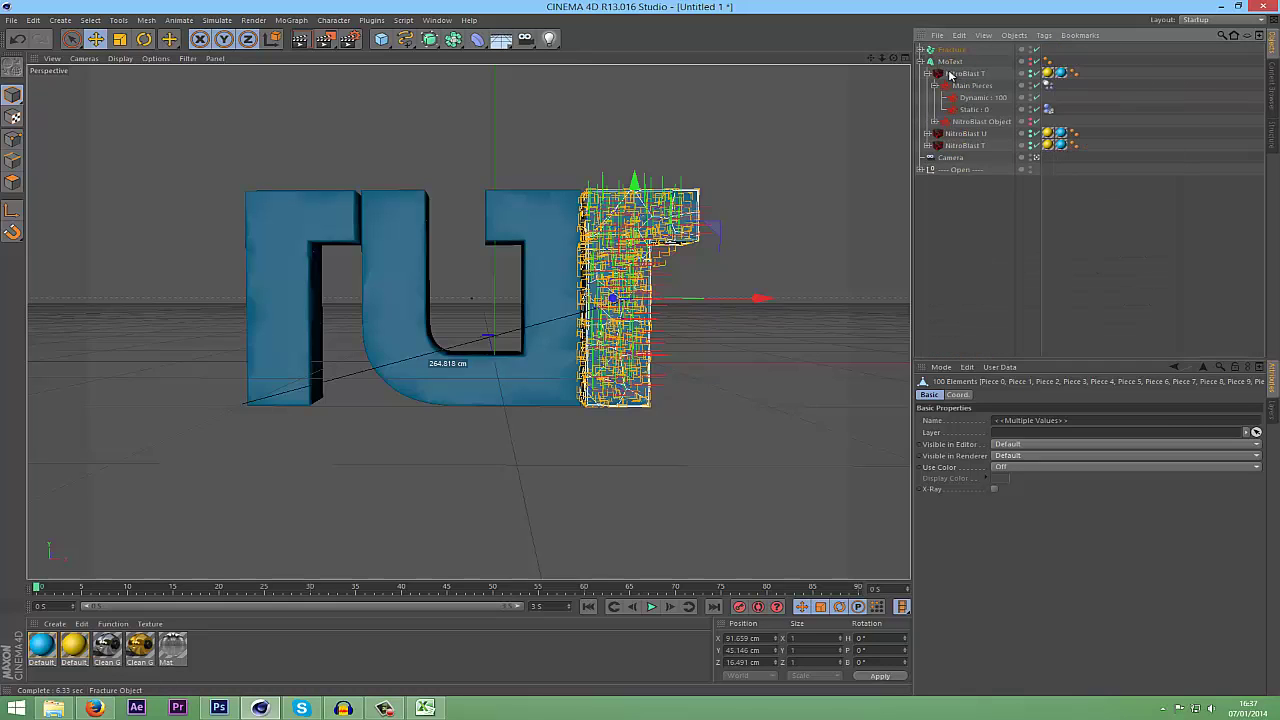
key(Delete)
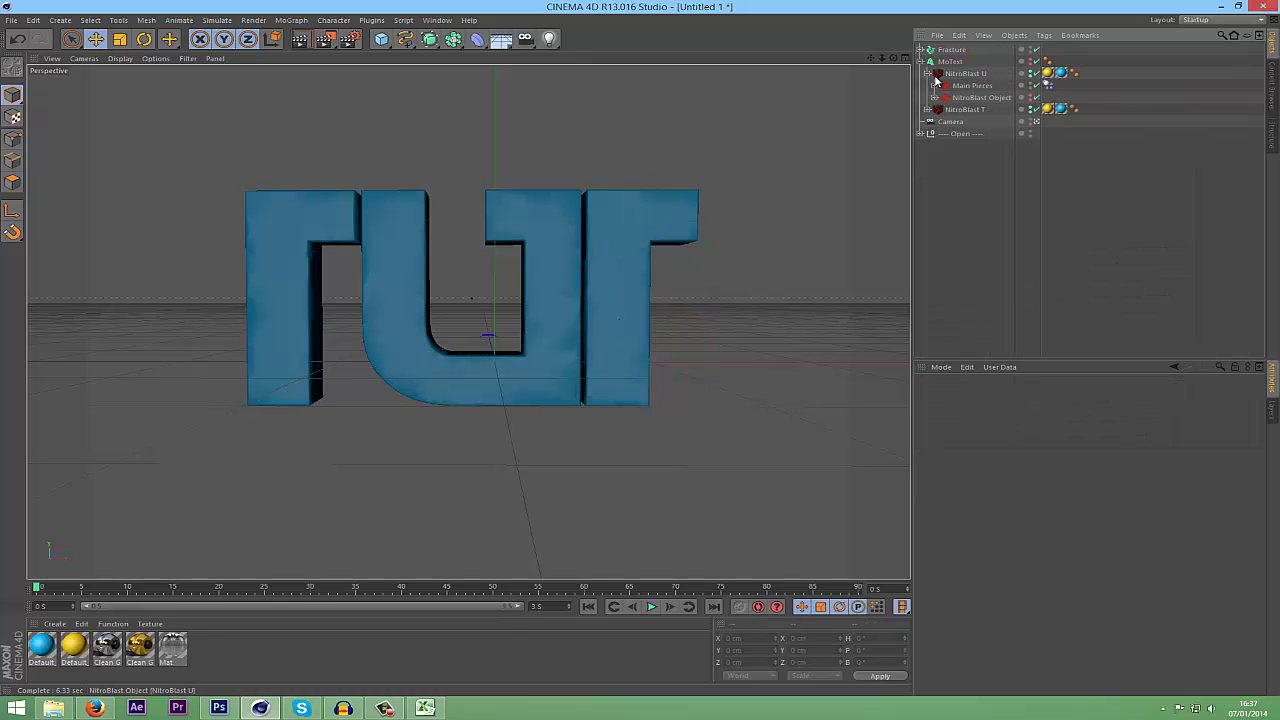
Move Piece 0 through Piece 99 of NitroBlast U into the Fracture object and delete the emptied group.
click(935, 86)
click(946, 98)
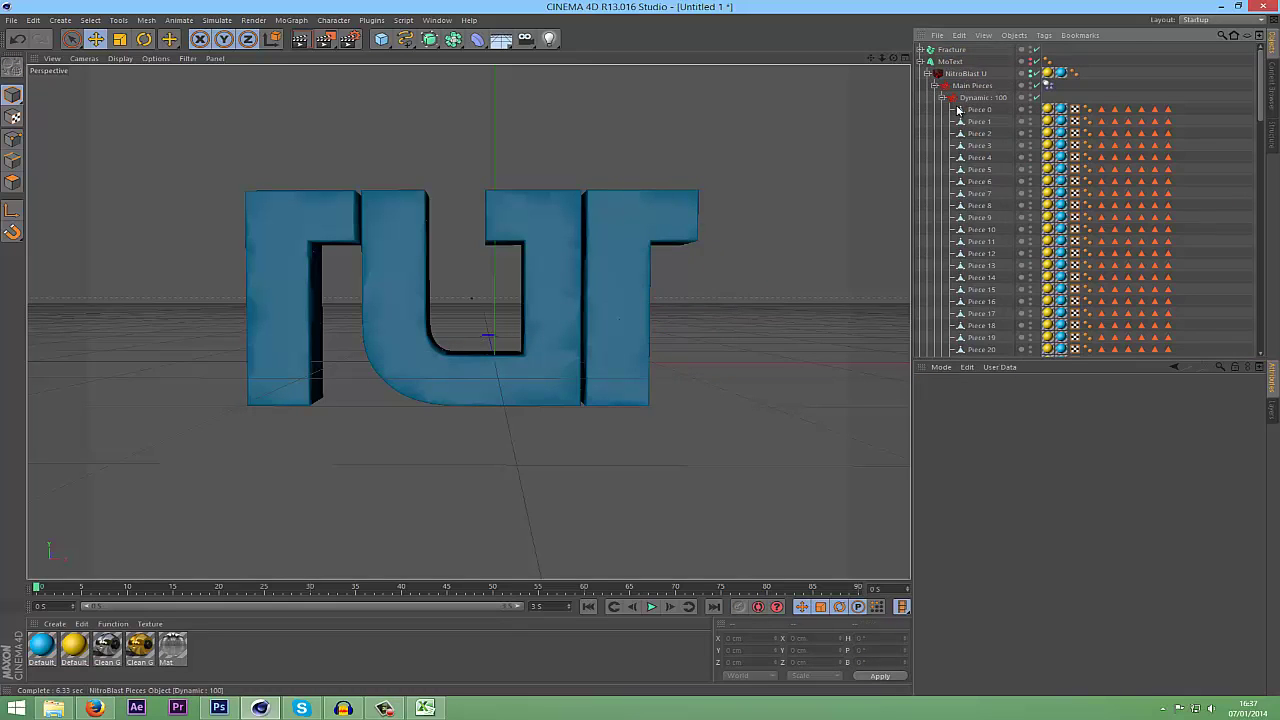
click(970, 110)
scroll(986, 186, down, 15)
shift+click(980, 291)
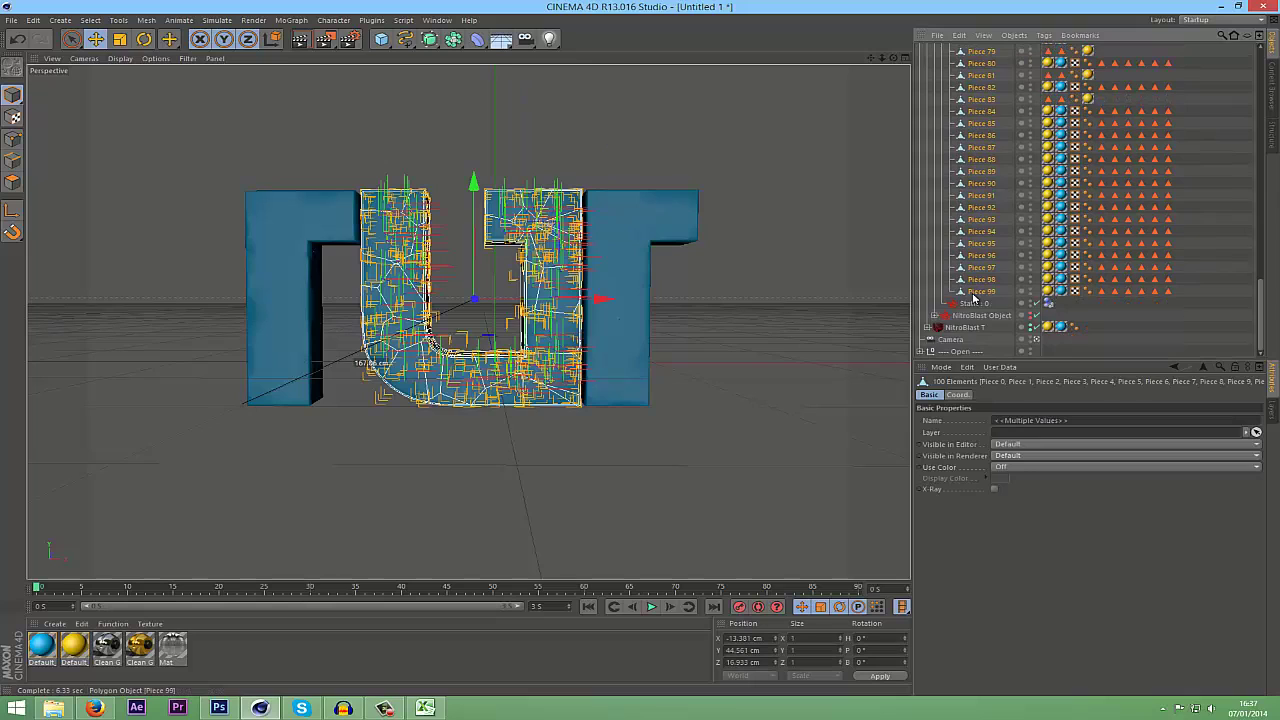
scroll(980, 285, up, 15)
scroll(956, 62, down, 1)
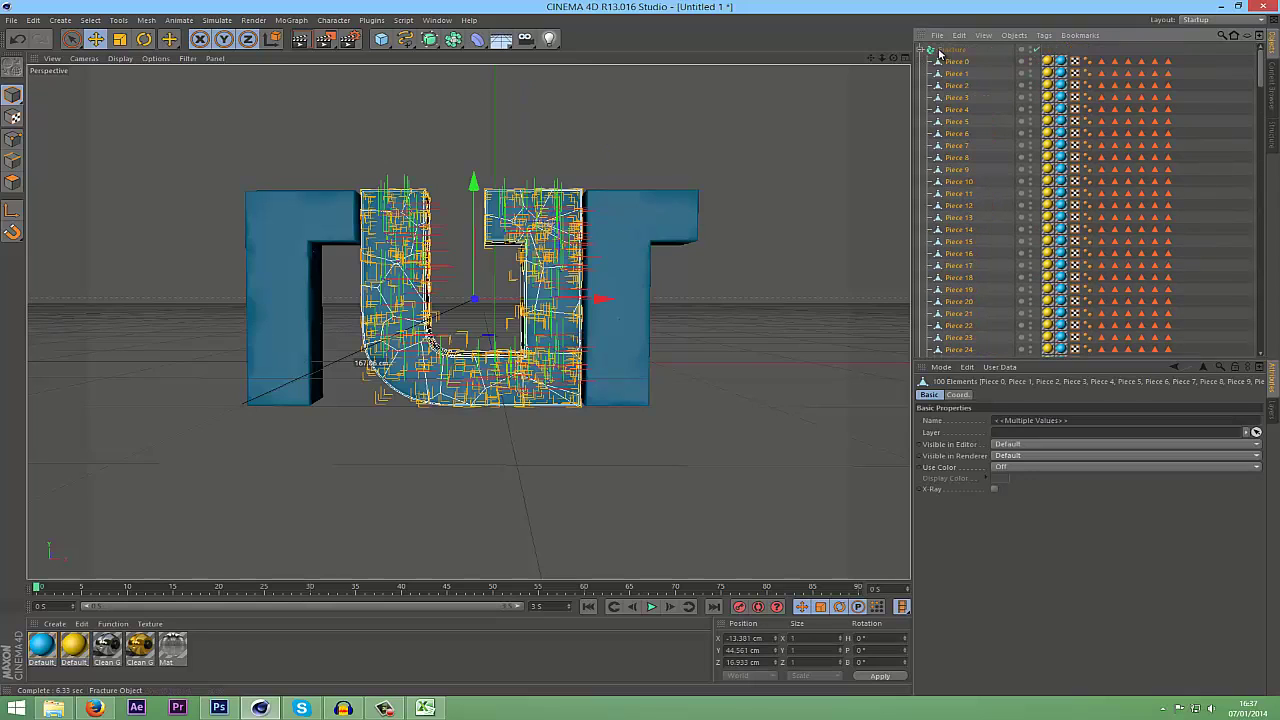
click(940, 60)
key(Delete)
Move Piece 0 through Piece 99 of the remaining NitroBlast T into the Fracture object and delete the MoText object.
click(930, 73)
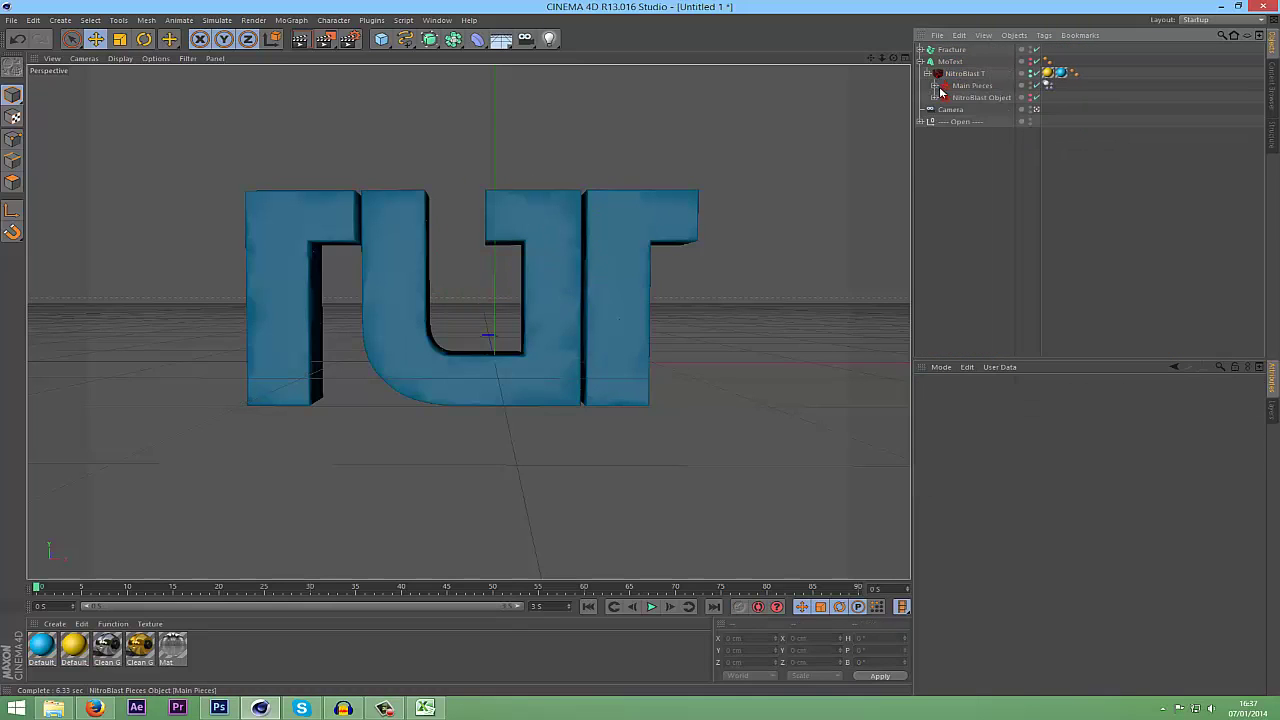
click(935, 85)
click(941, 97)
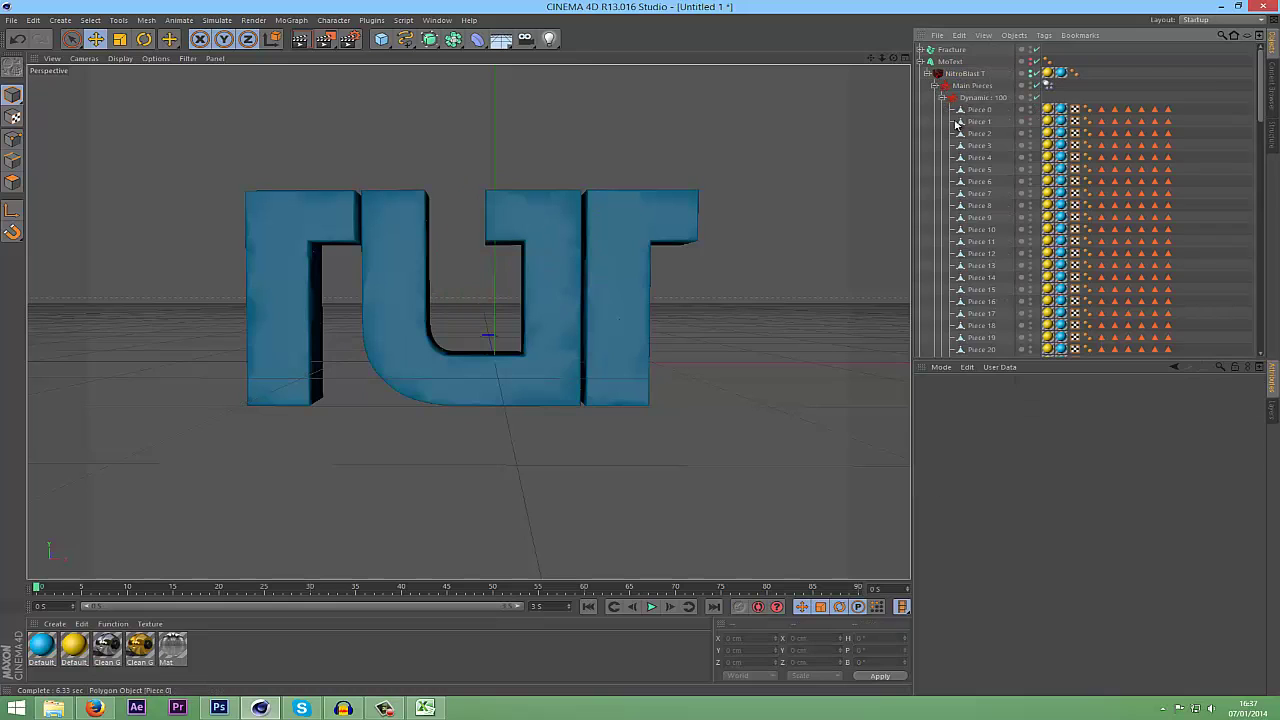
click(975, 110)
scroll(977, 170, down, 10)
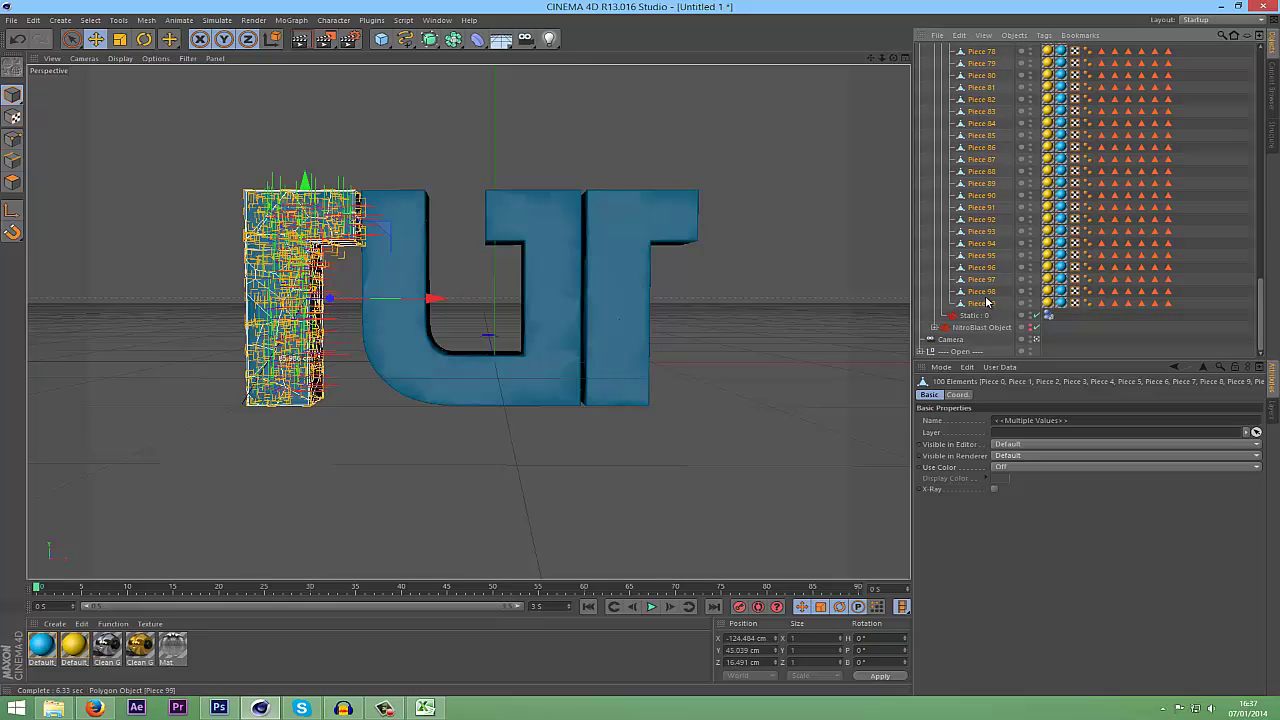
scroll(986, 302, up, 15)
drag(958, 56, 924, 57)
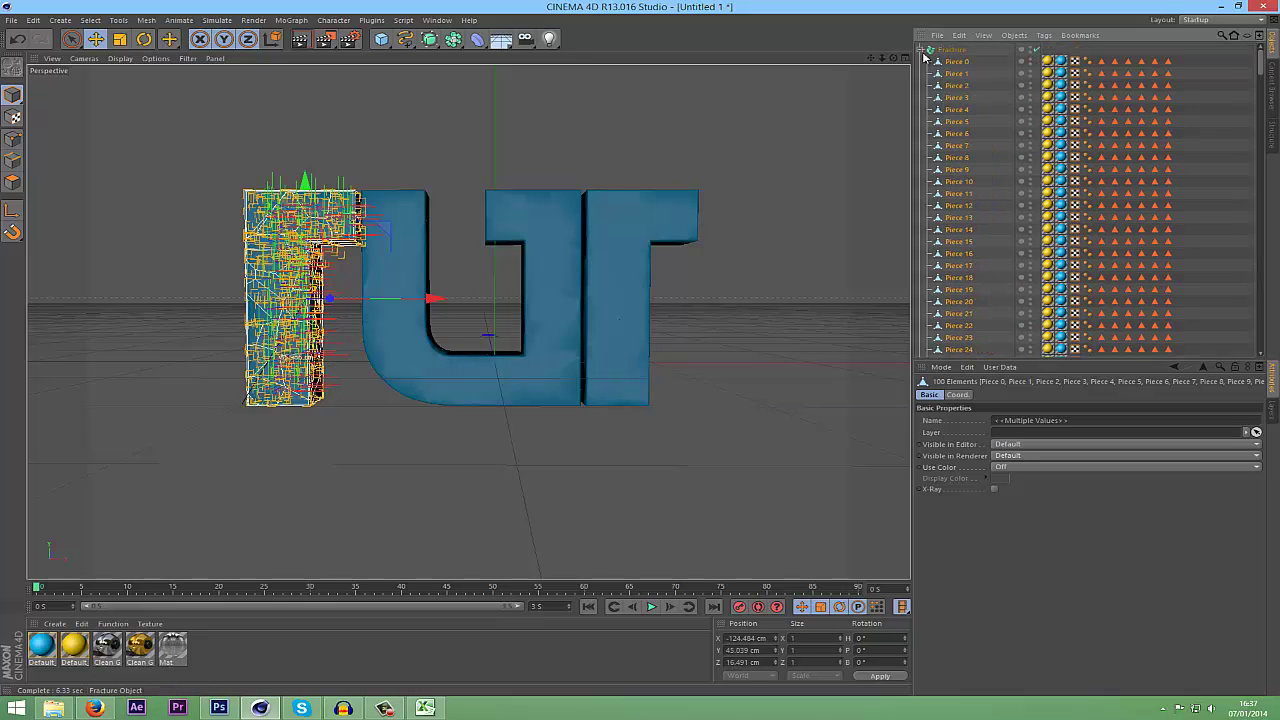
click(925, 58)
click(930, 49)
click(950, 61)
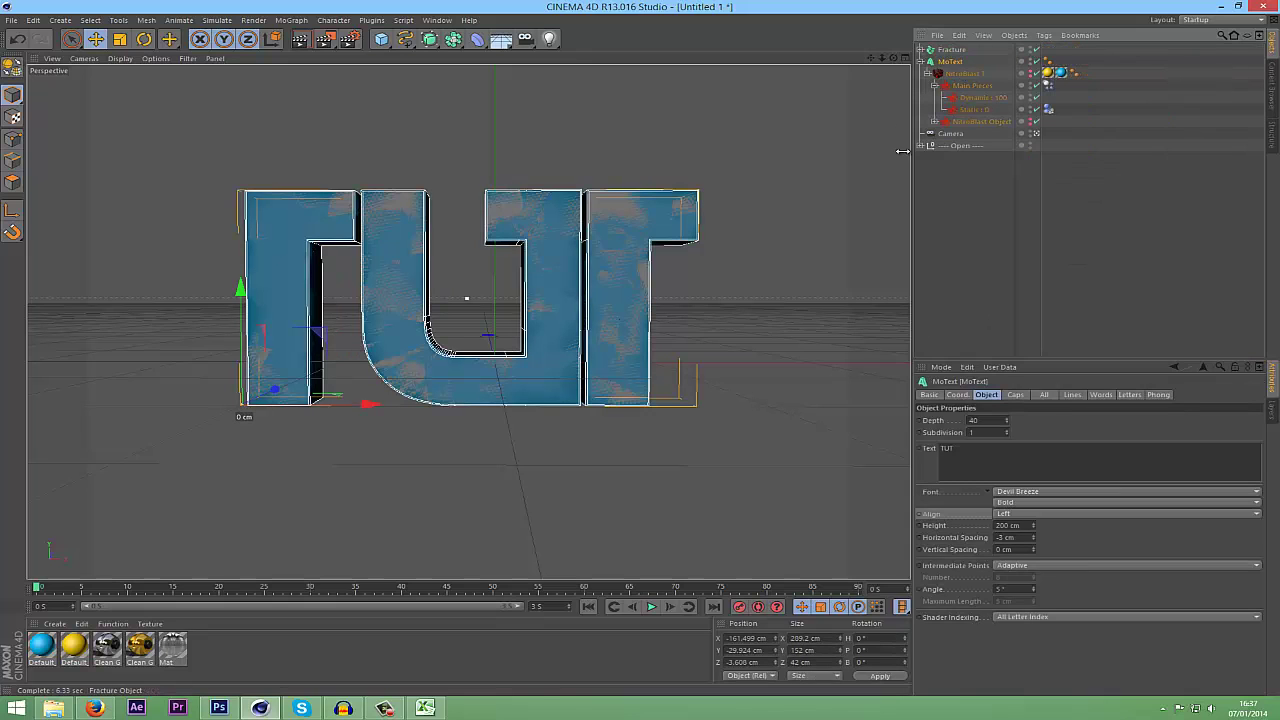
key(Delete)
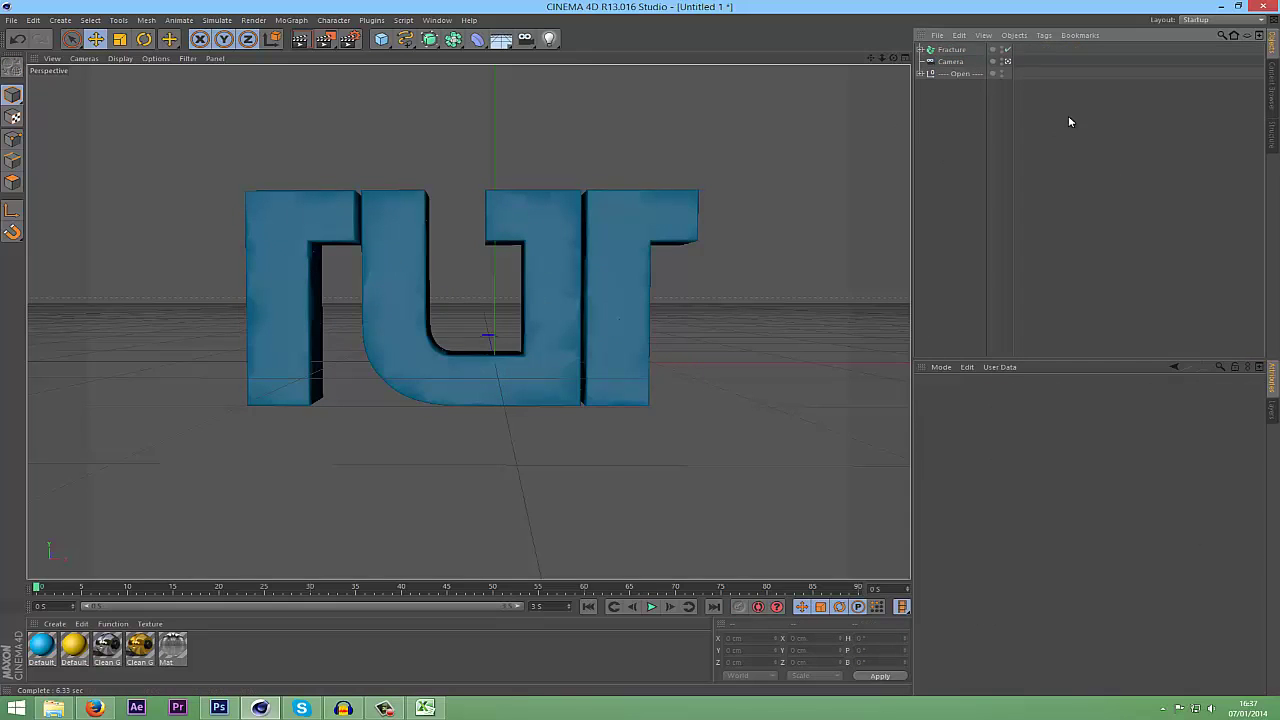
Add a Transform plugin object, assign the Fracture object as its Ref Object, and refresh it.
click(951, 50)
click(970, 169)
click(950, 50)
click(371, 20)
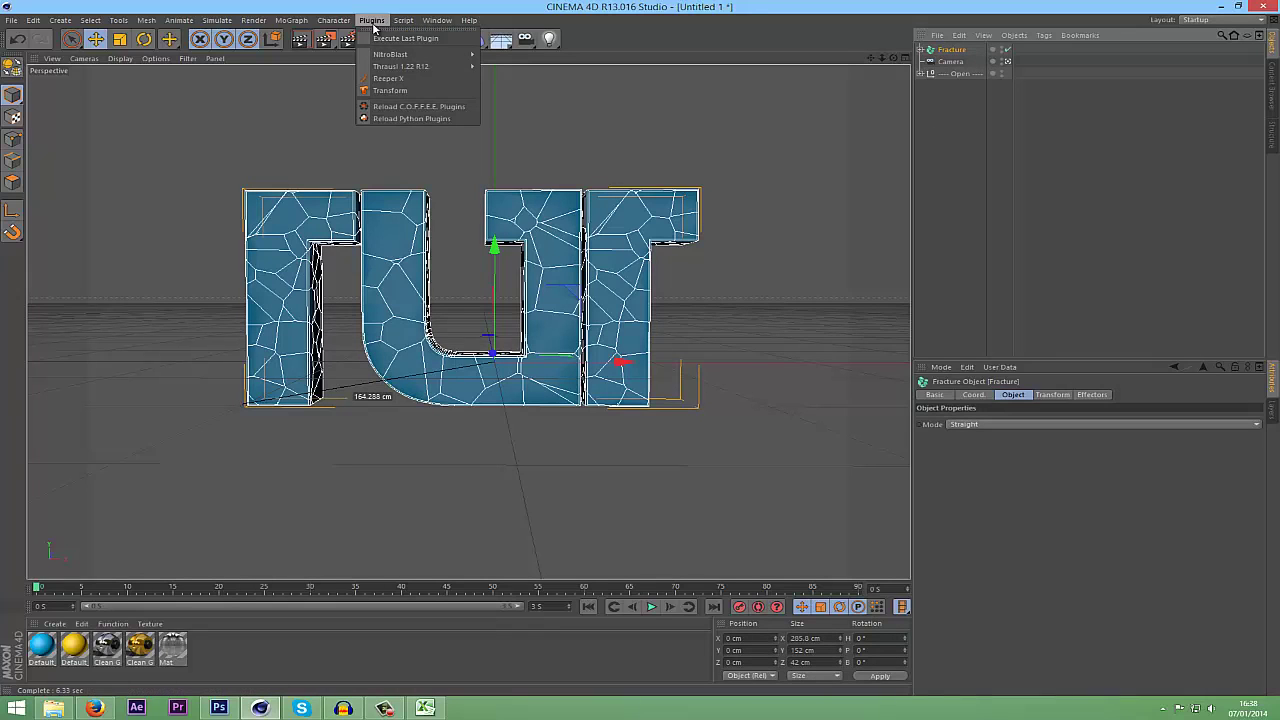
click(390, 90)
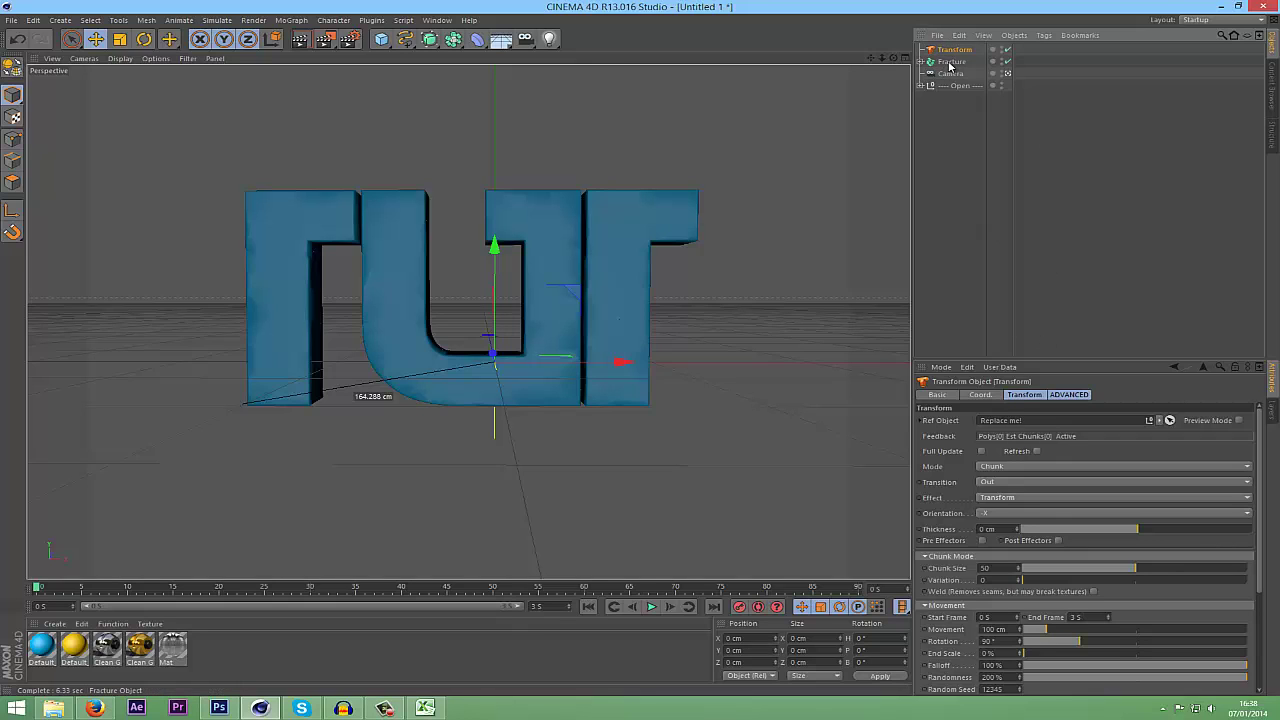
drag(952, 63, 1024, 421)
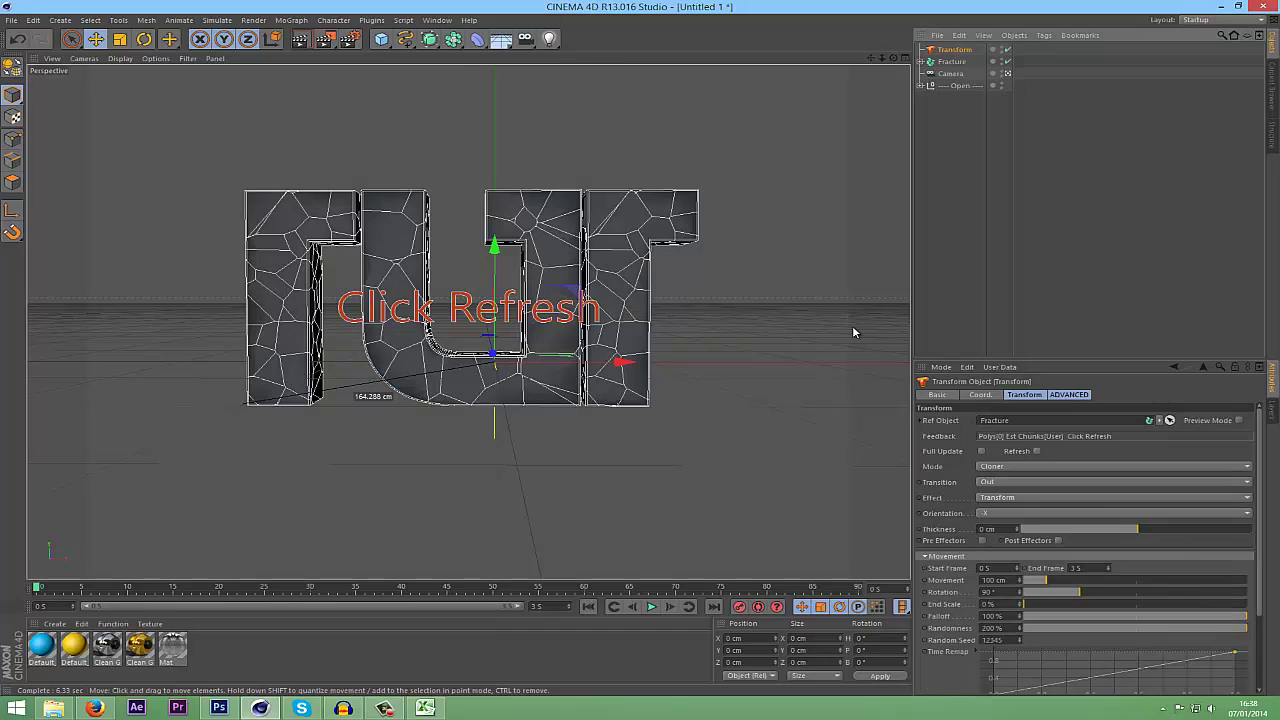
click(1036, 451)
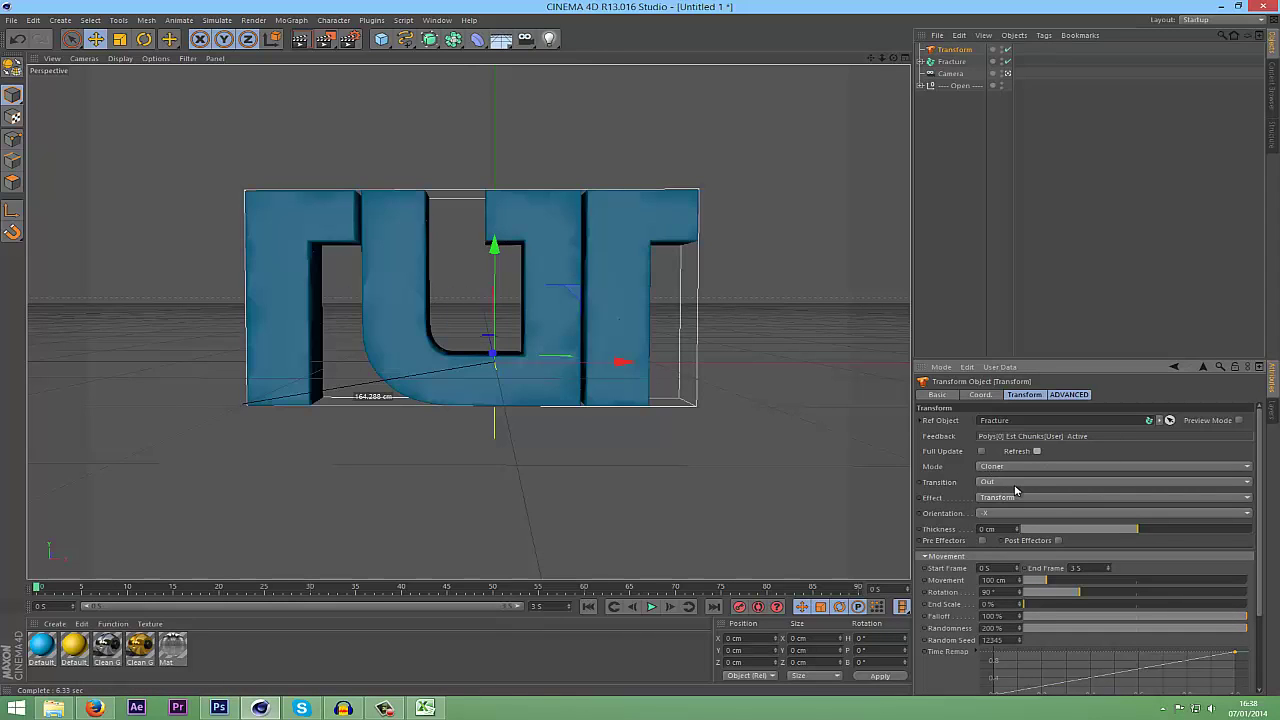
Set the Transform transition to In (Reverse), running from 0 to 3 seconds, and scrub the timeline to preview it.
click(1030, 483)
click(1015, 505)
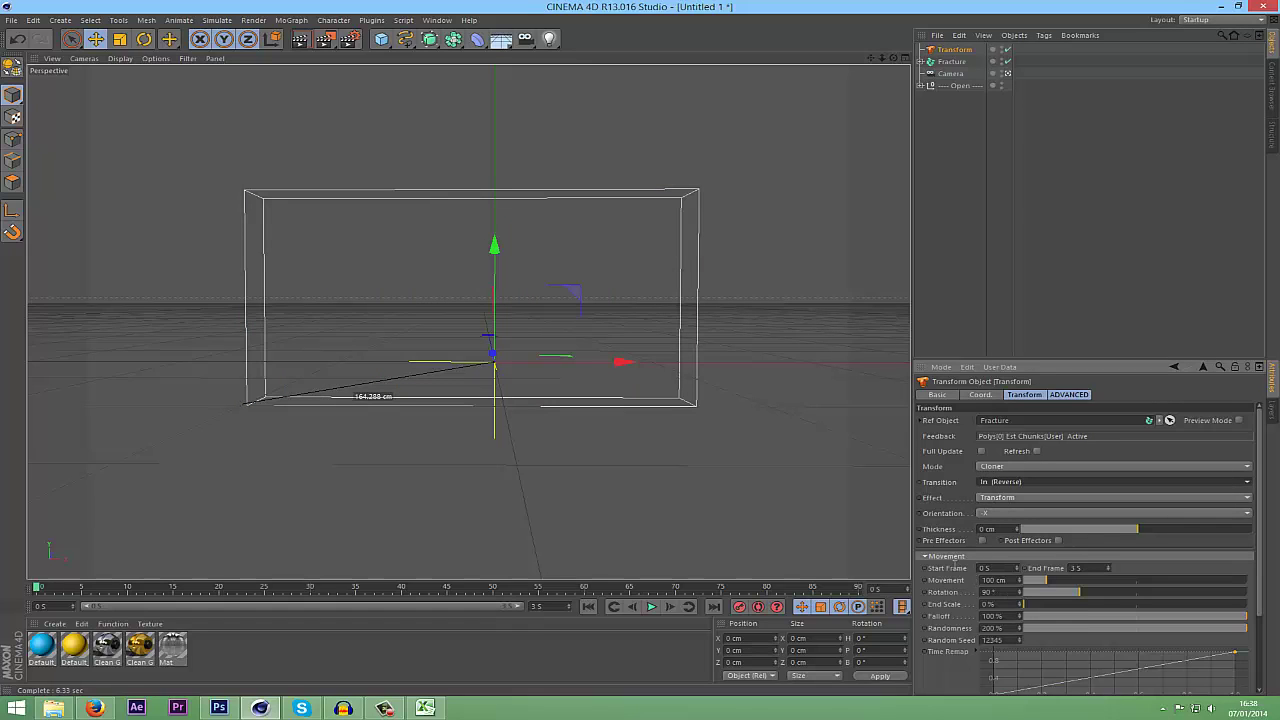
click(978, 568)
key(Tab)
text(35)
key(shift+Tab)
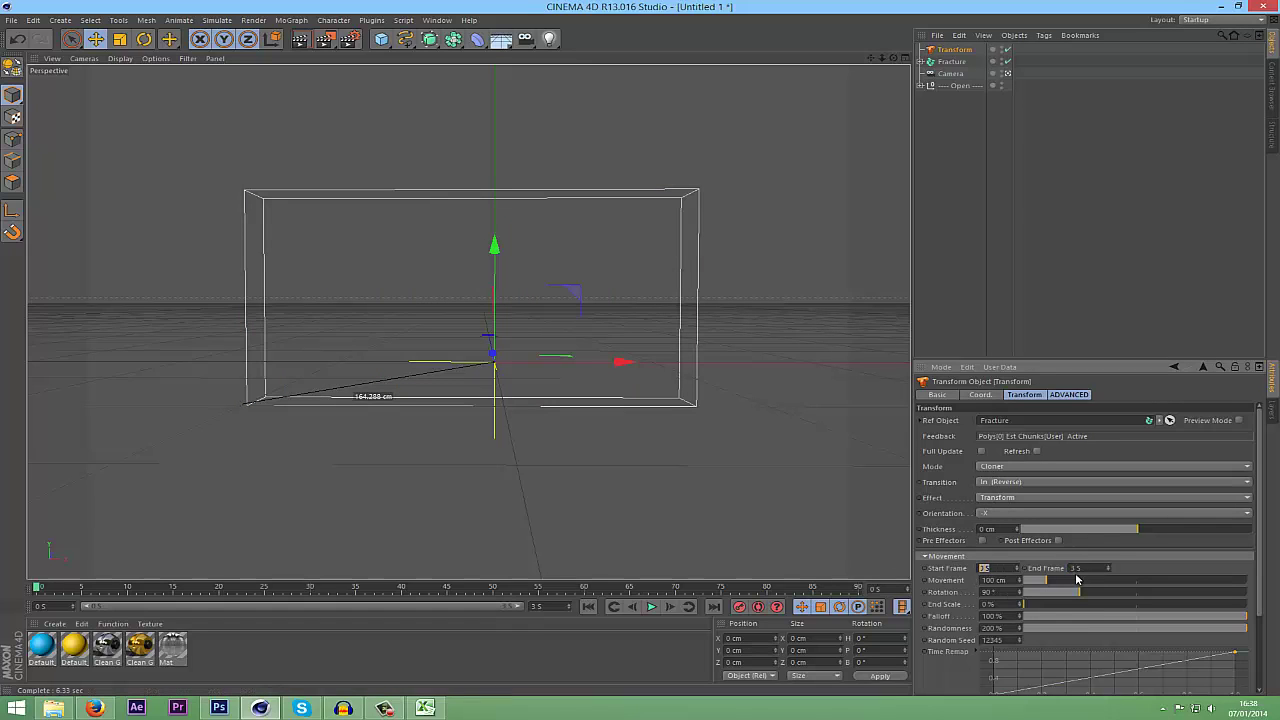
text(0)
key(Return)
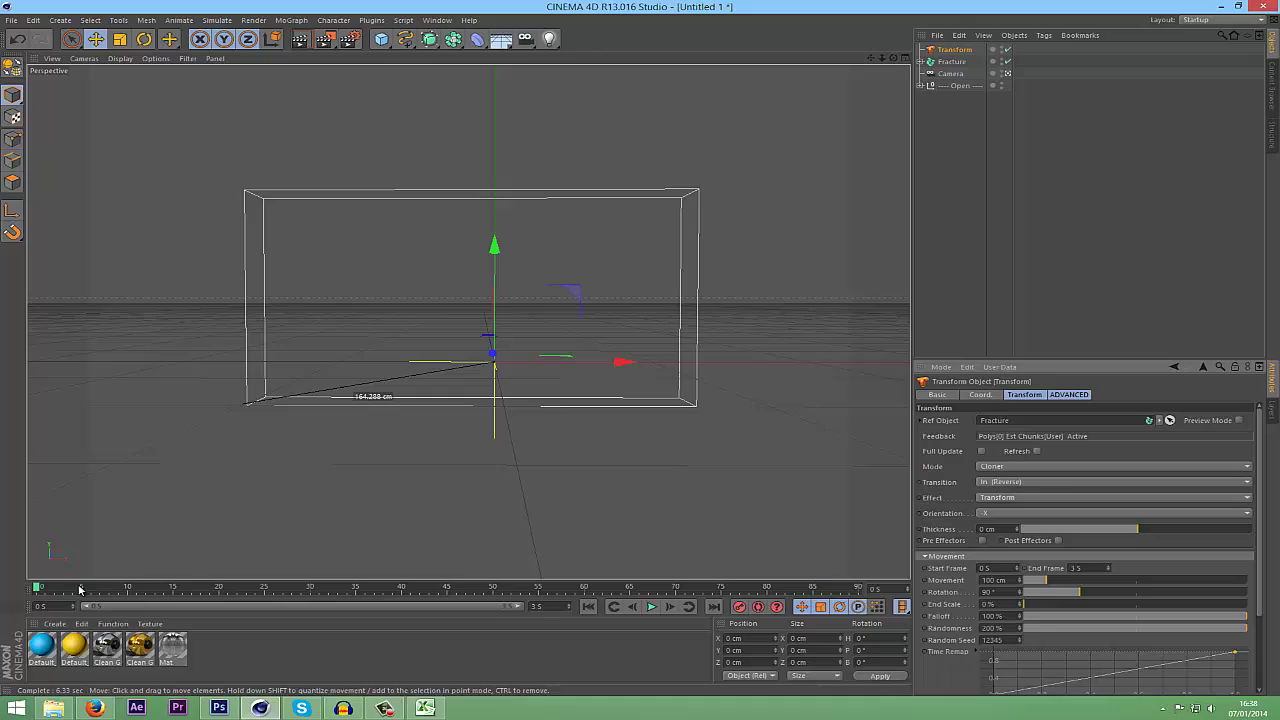
drag(40, 587, 200, 600)
Set the Transform effect to NoiseFade and scrub the timeline to about 1.6 seconds to preview it.
click(1020, 497)
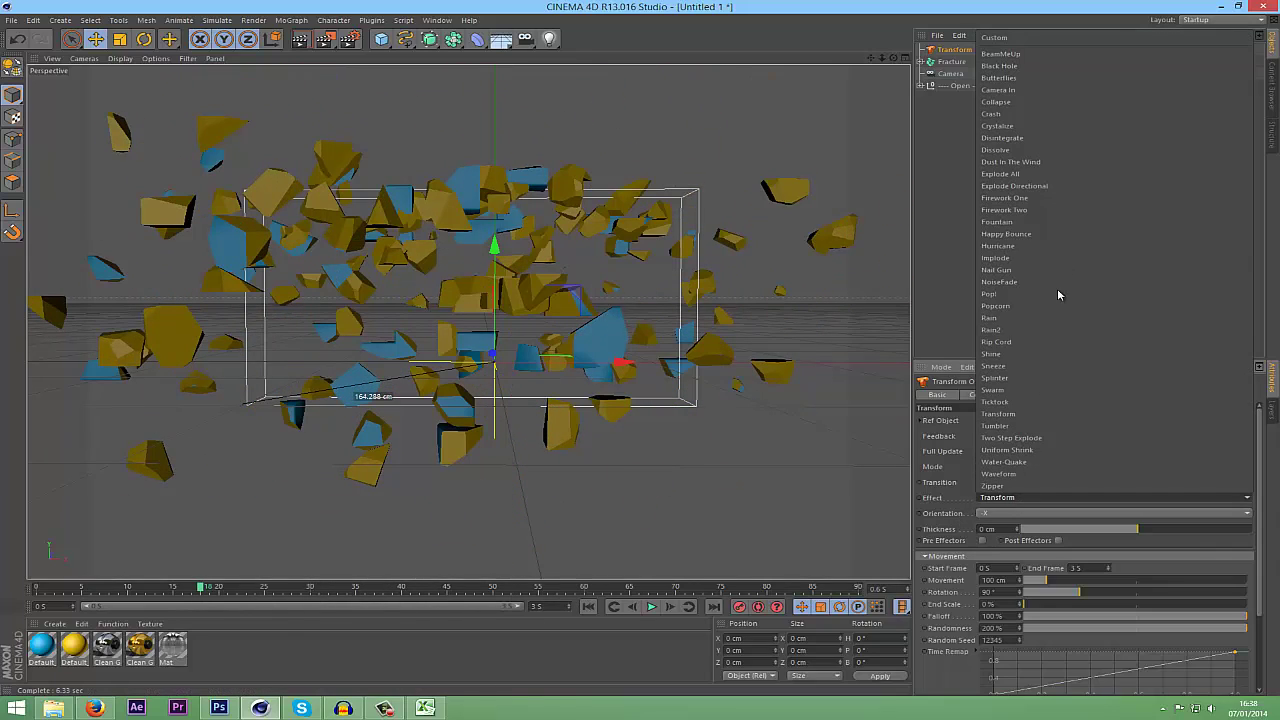
click(990, 497)
click(982, 500)
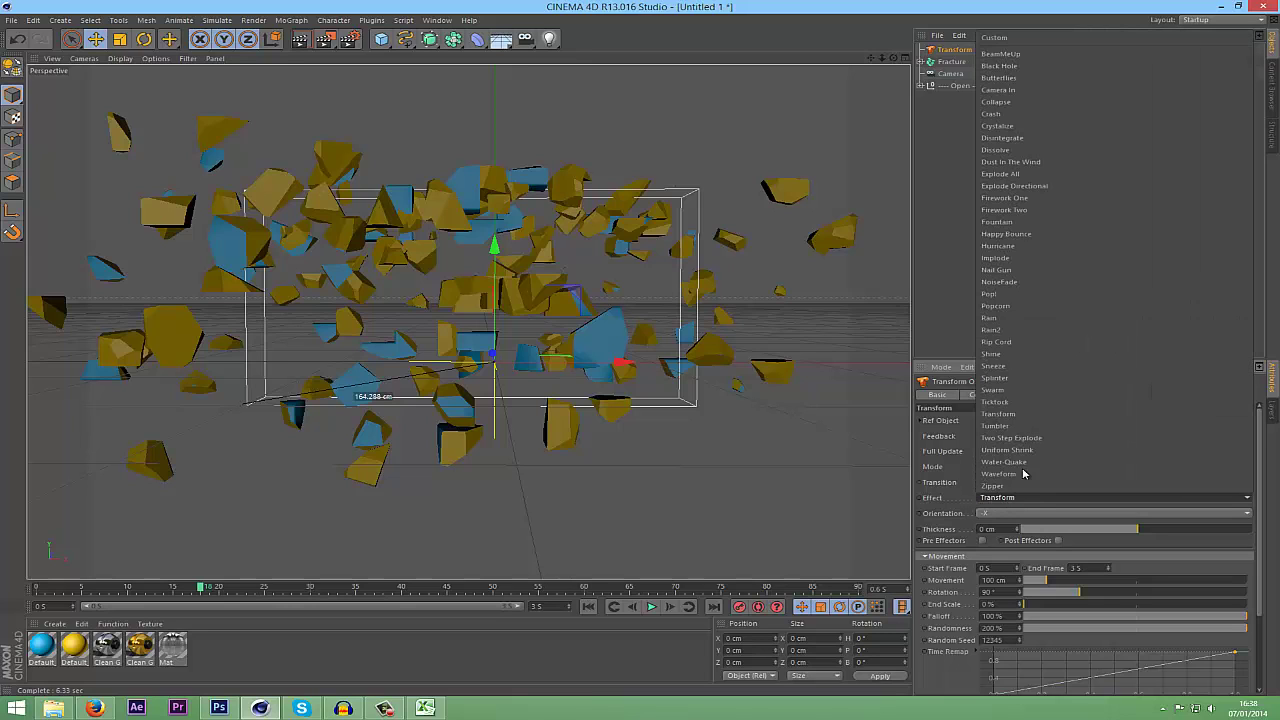
click(1025, 281)
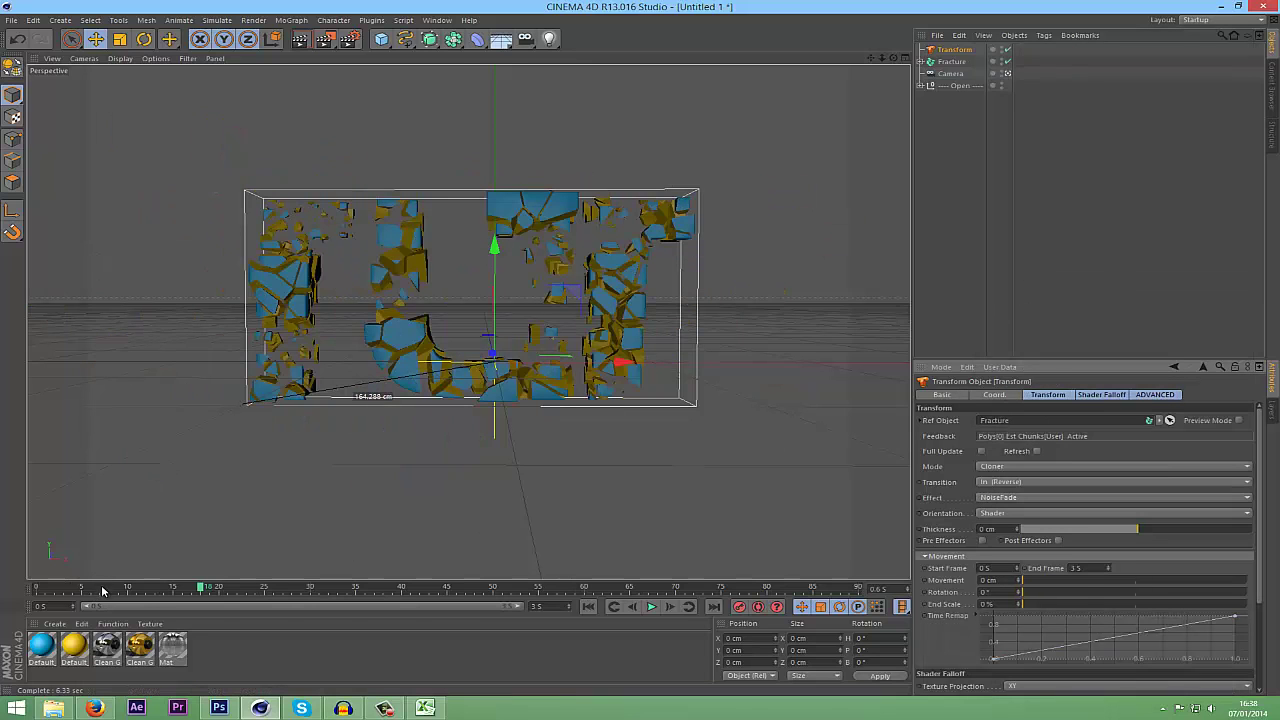
drag(102, 591, 476, 586)
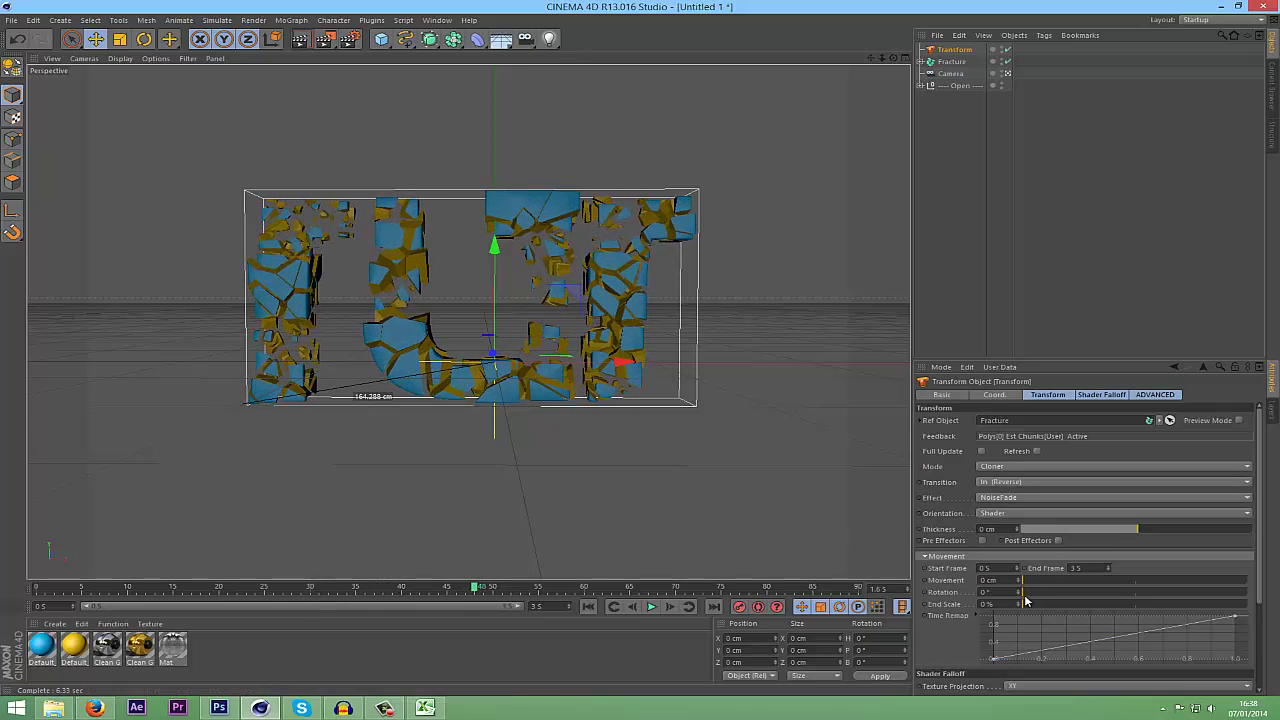
Set the Transform object's movement Rotation to 360° and scrub the timeline to frame 52 to preview the spinning pieces.
drag(1027, 597, 1246, 592)
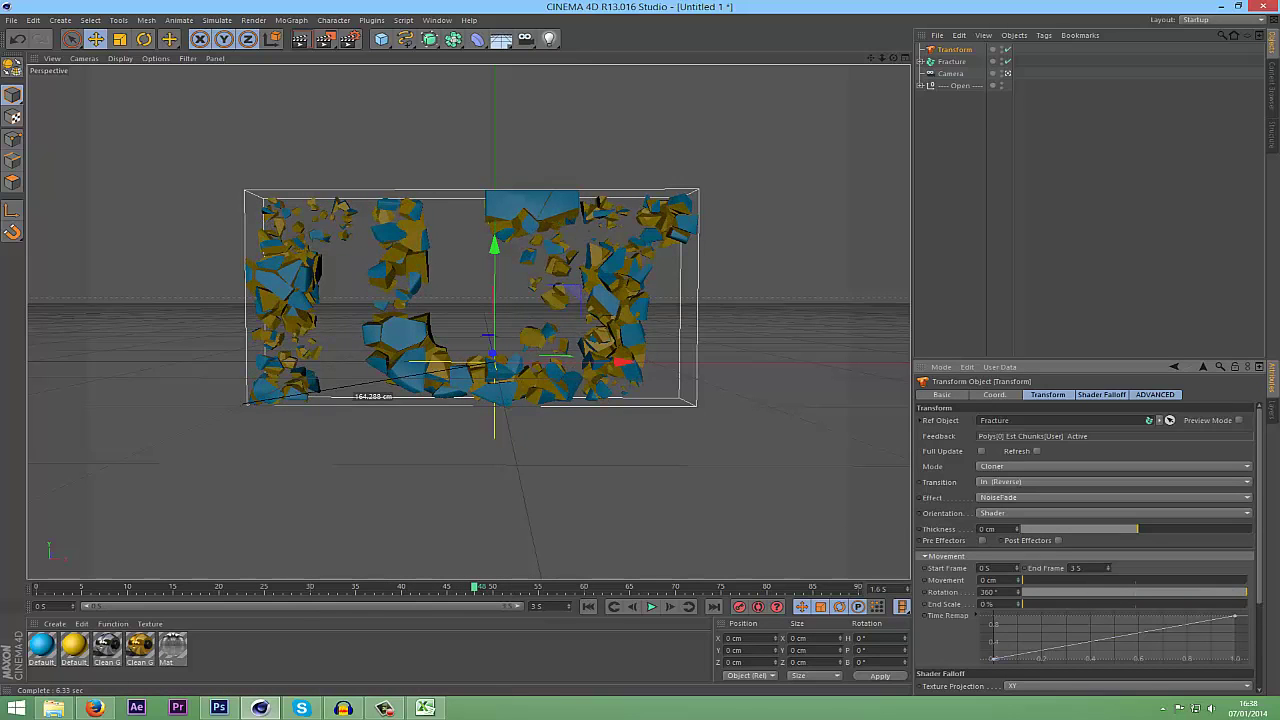
drag(467, 582, 320, 586)
mouse_move(527, 584)
mouse_down()
mouse_move(623, 586)
mouse_move(163, 588)
mouse_move(613, 588)
mouse_move(512, 588)
mouse_up()
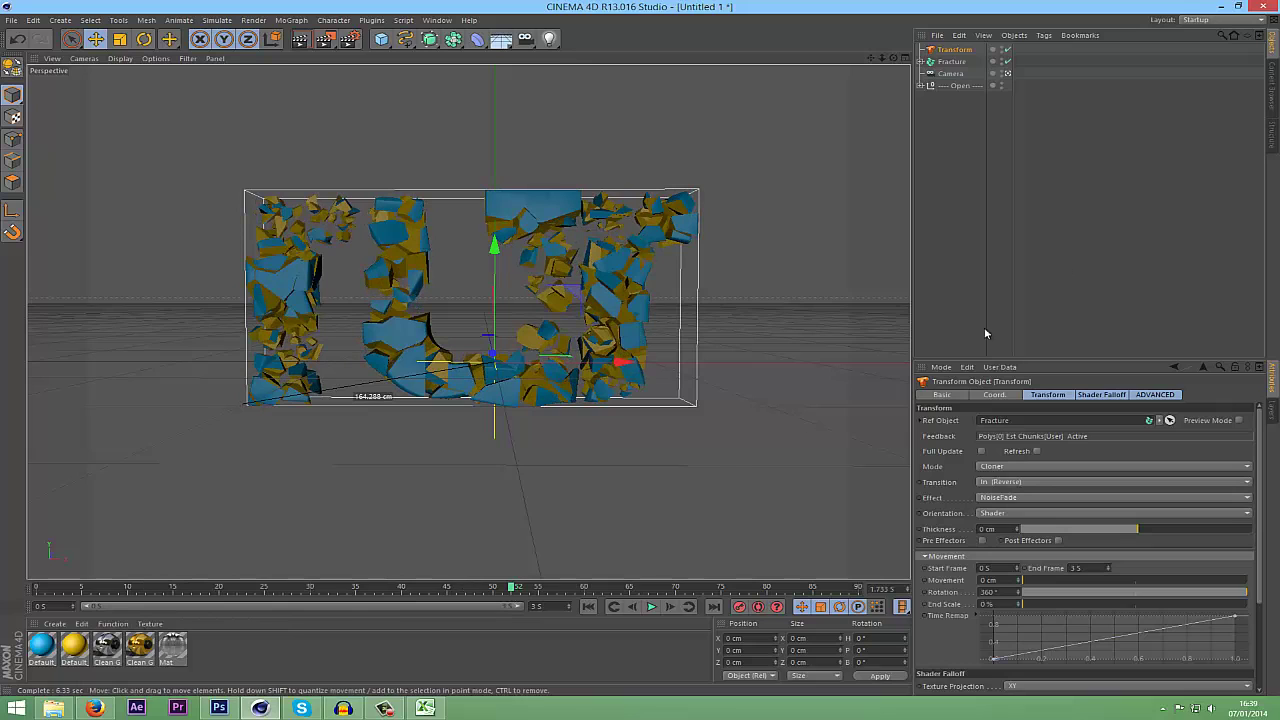
Replace the blue outer material with Spotted Grunge from the 4k givaway.lib4d material library.
click(1274, 93)
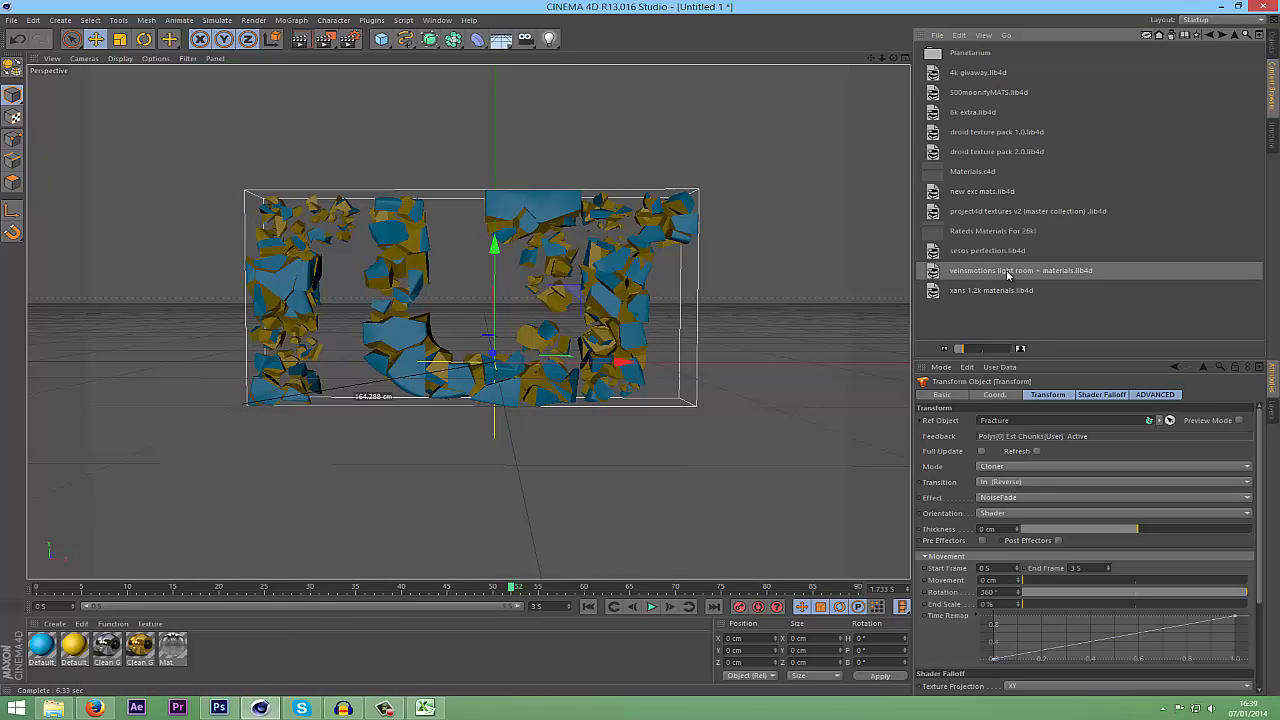
click(963, 292)
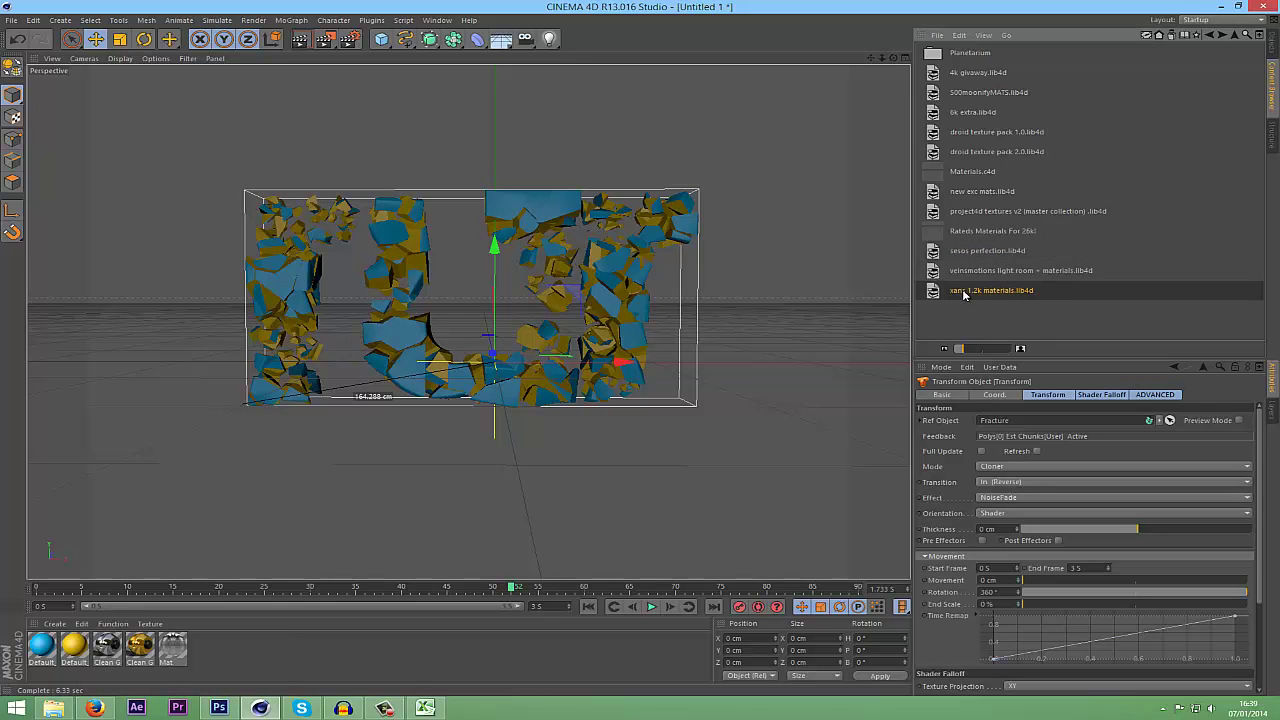
click(992, 74)
double_click(992, 73)
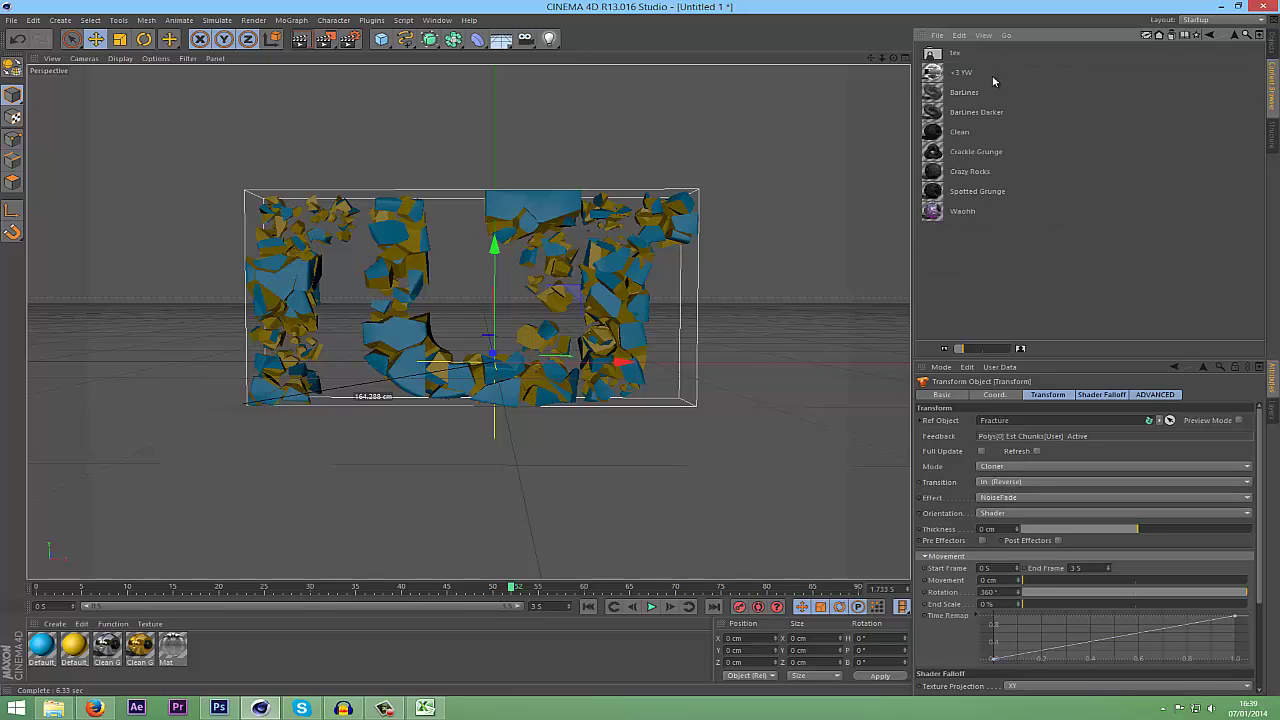
click(975, 196)
drag(975, 196, 961, 201)
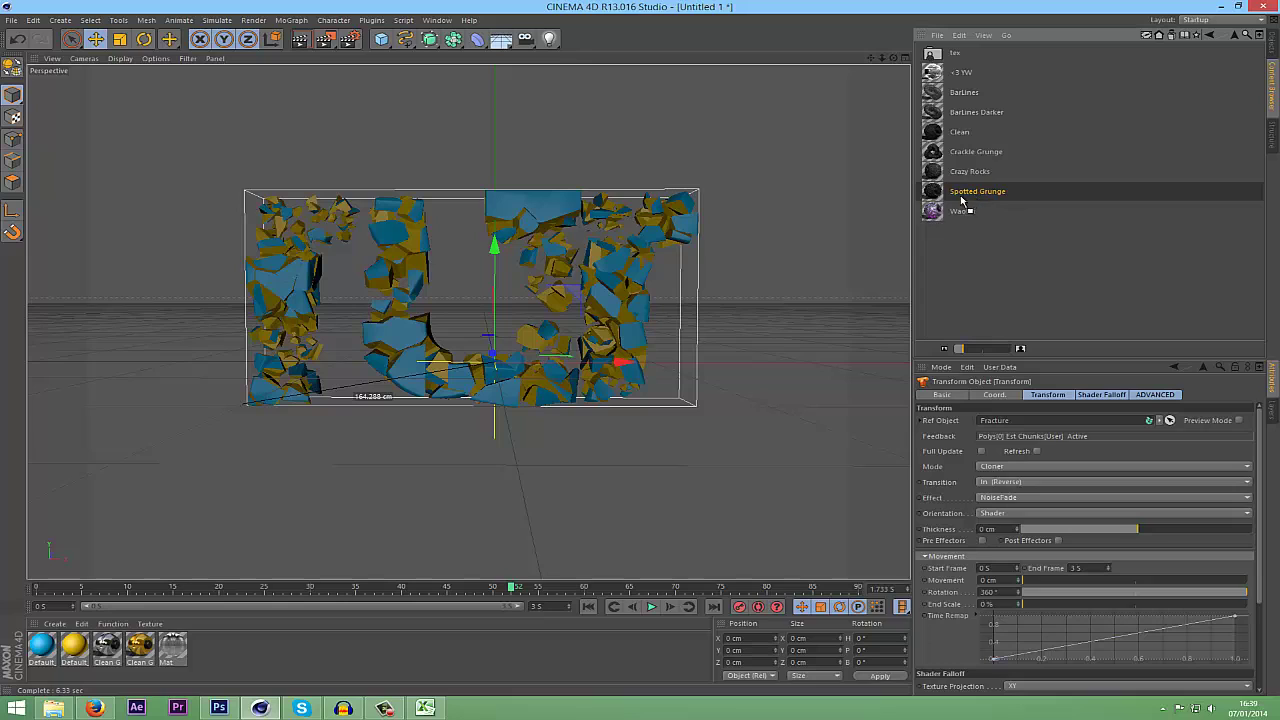
drag(660, 572, 47, 653)
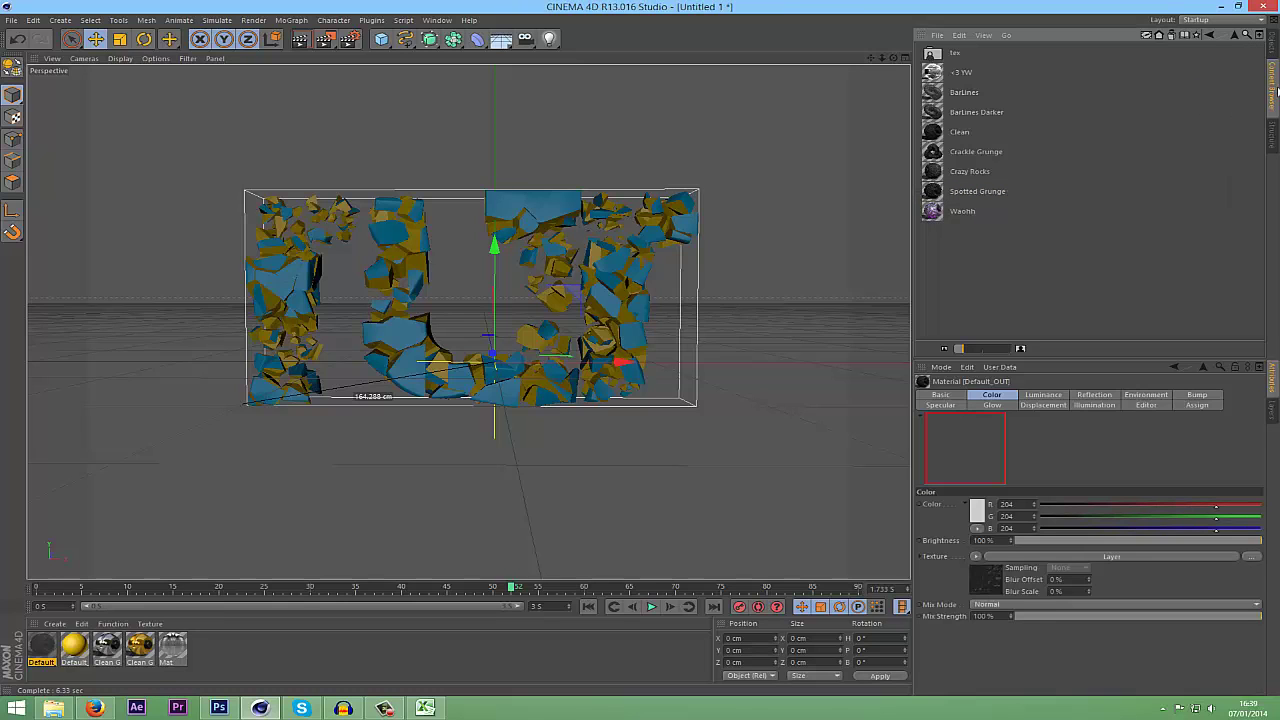
Render the perspective view to preview the new dark outer material, and return to the editor view.
click(1272, 45)
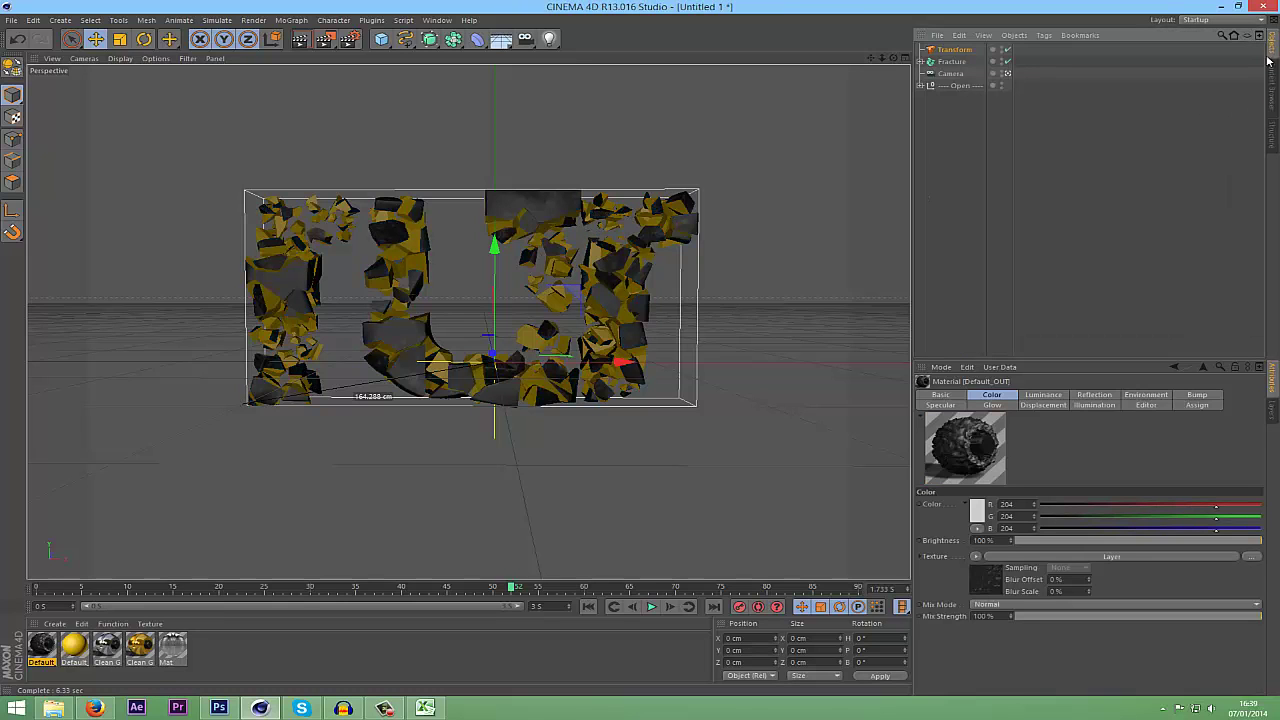
click(301, 39)
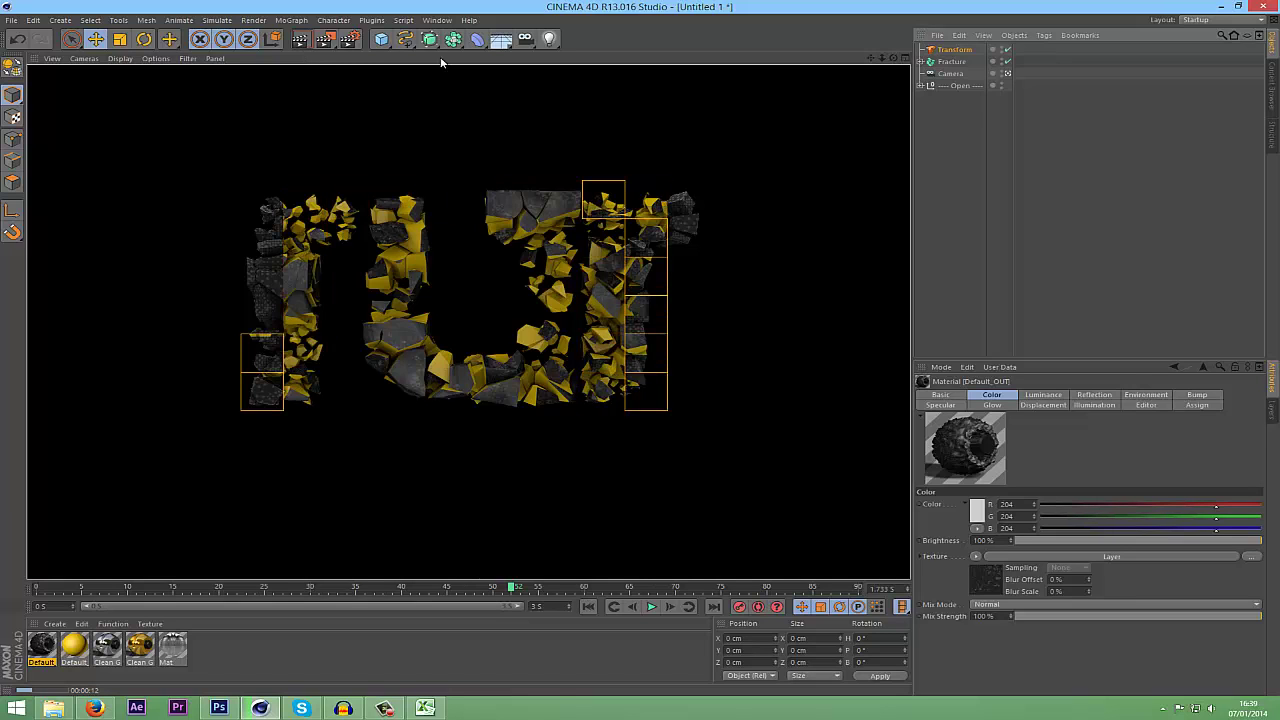
click(966, 200)
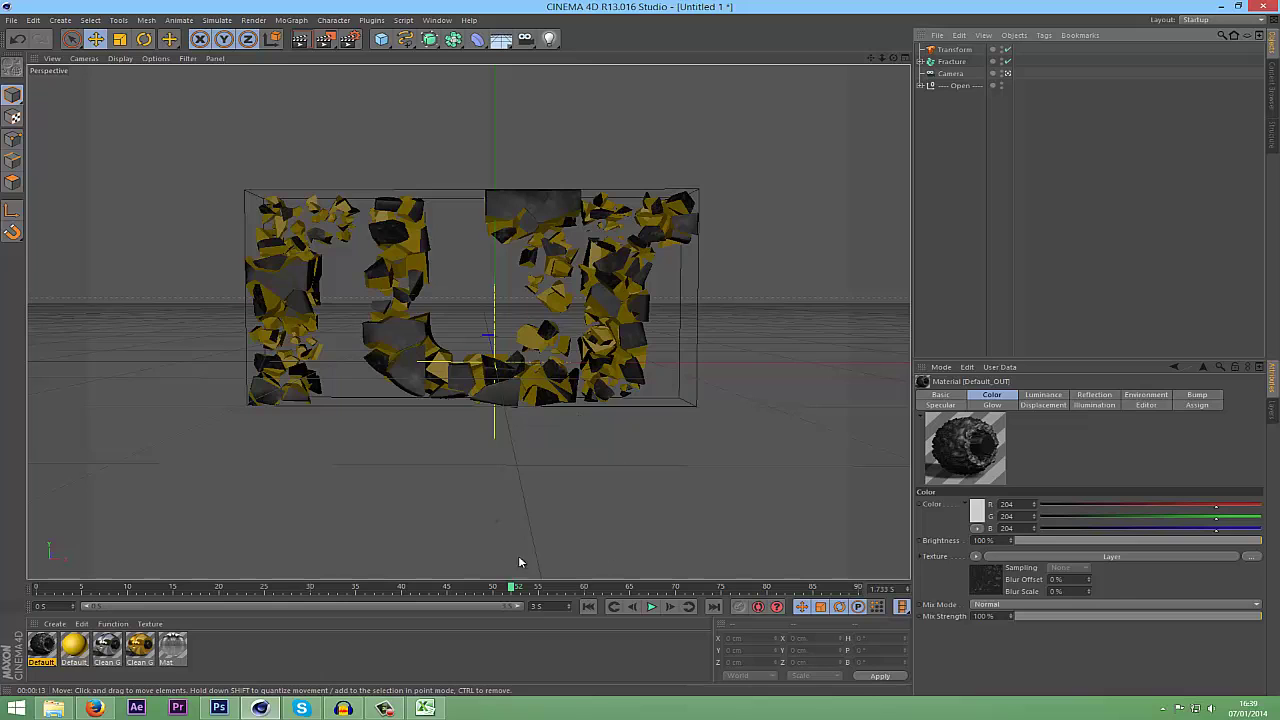
Set the Default_IN material's color to orange (RGB 205, 110, 32) and enable its reflection at 5% brightness.
click(76, 652)
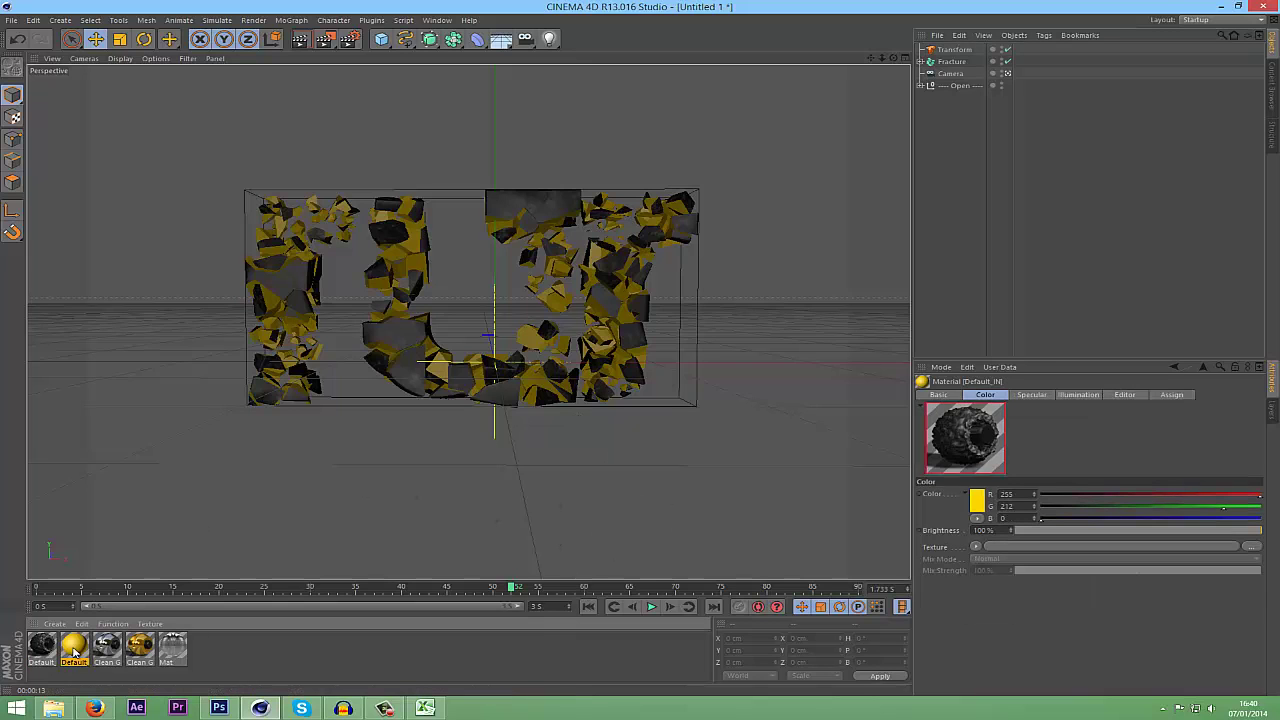
double_click(76, 648)
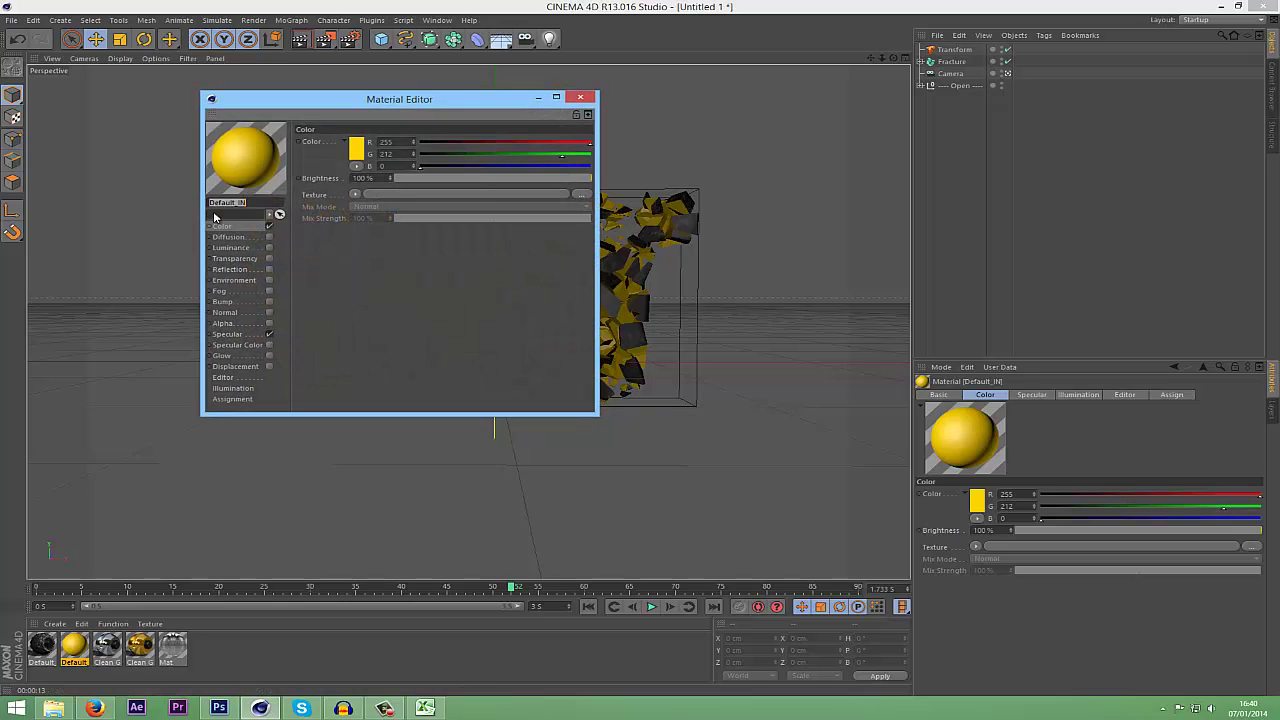
click(357, 150)
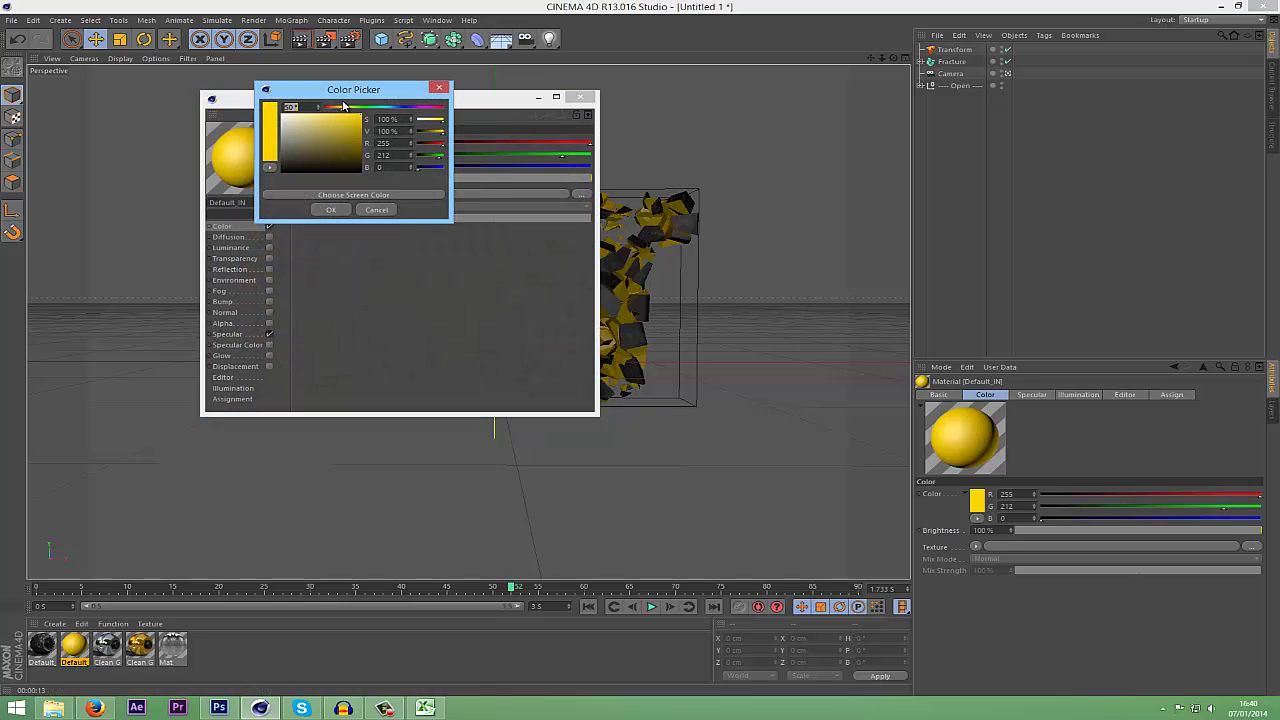
drag(343, 105, 350, 129)
click(331, 210)
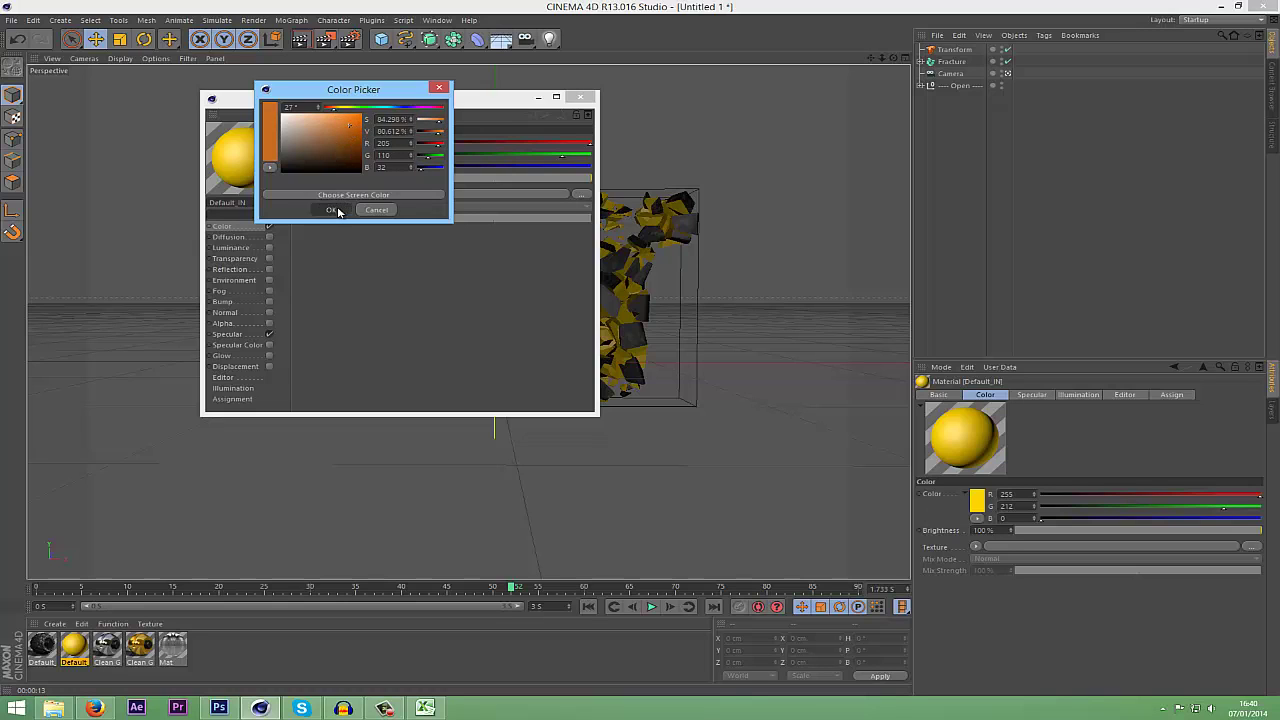
click(269, 270)
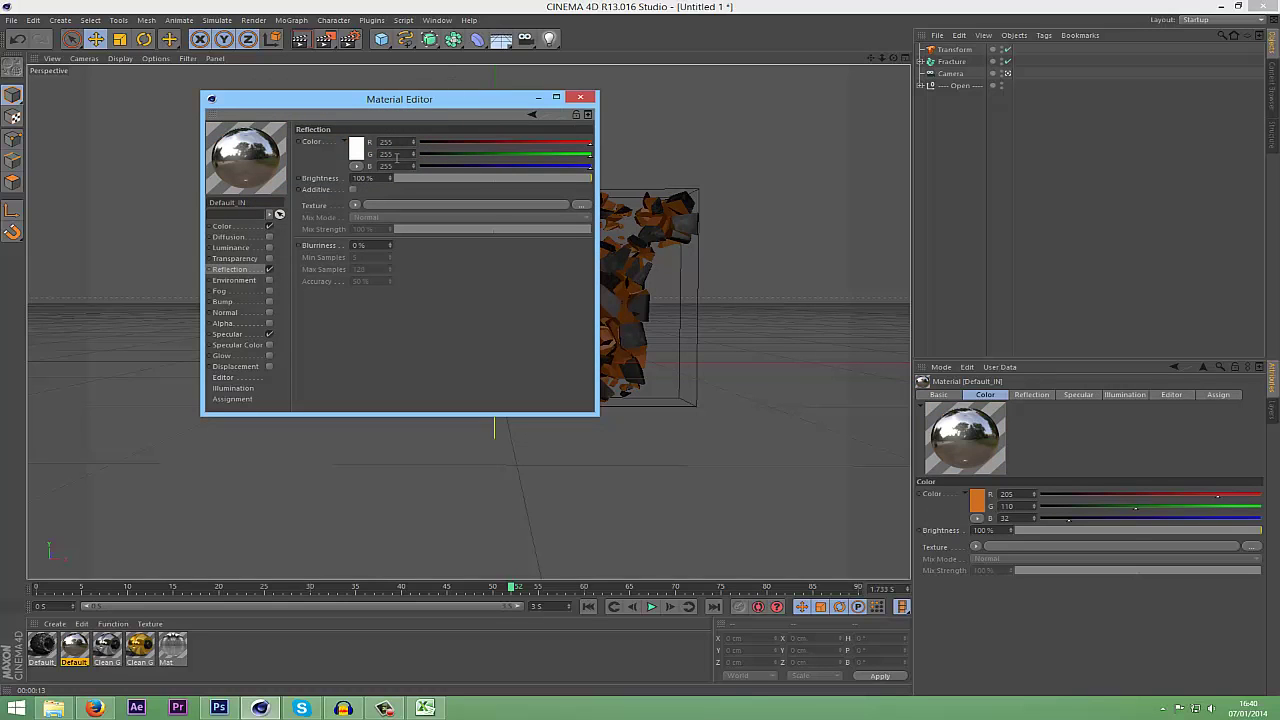
click(405, 178)
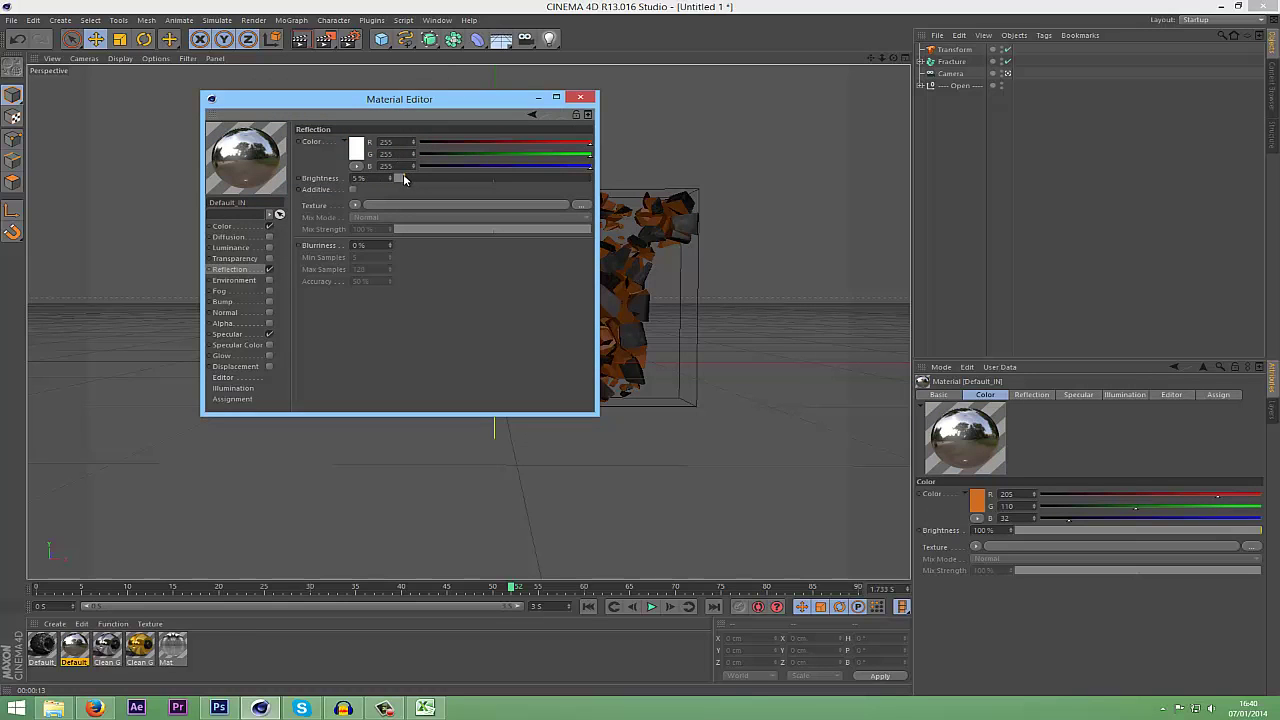
Enable glow on the Default_IN material with 50% inner strength and 100% outer strength.
click(269, 356)
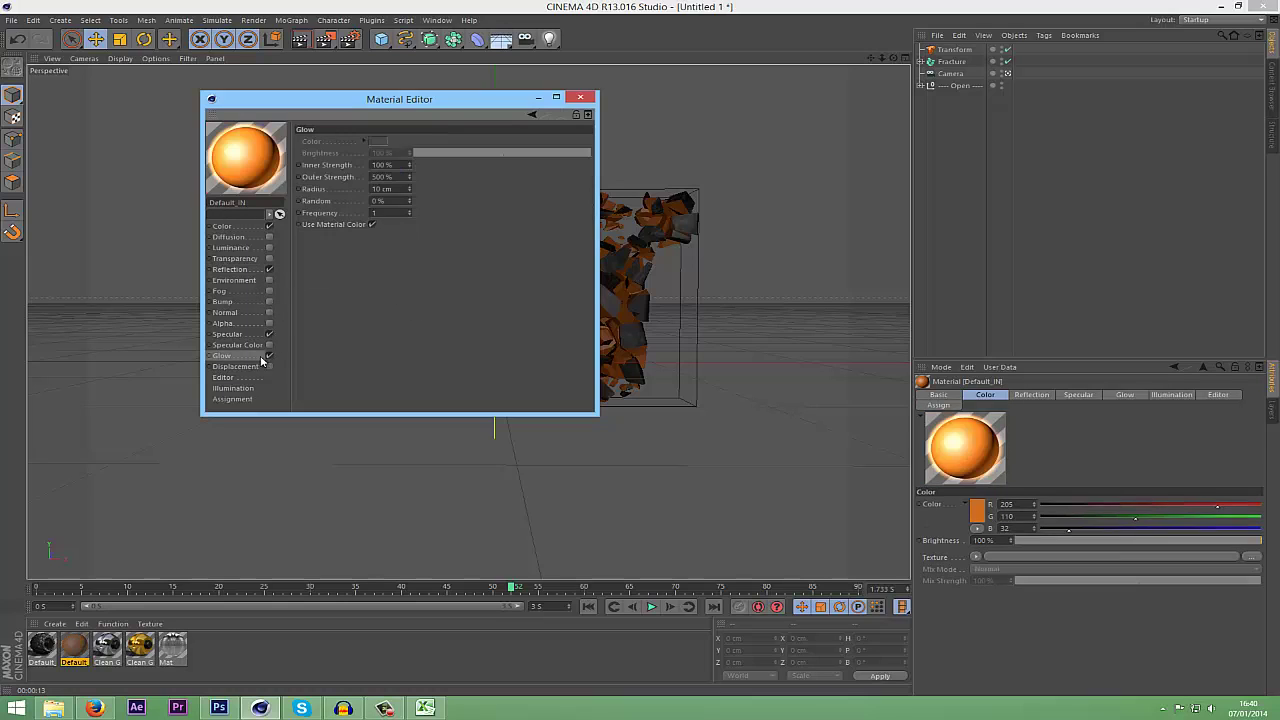
click(397, 164)
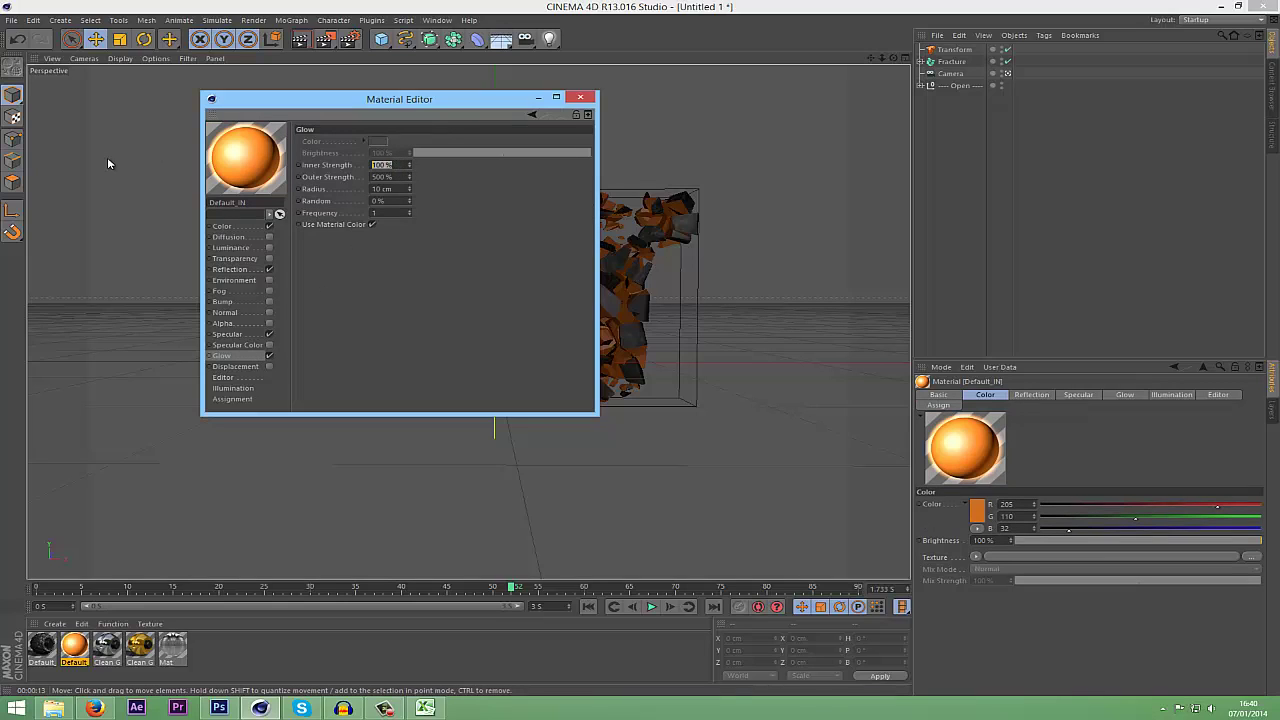
text(50)
key(Tab)
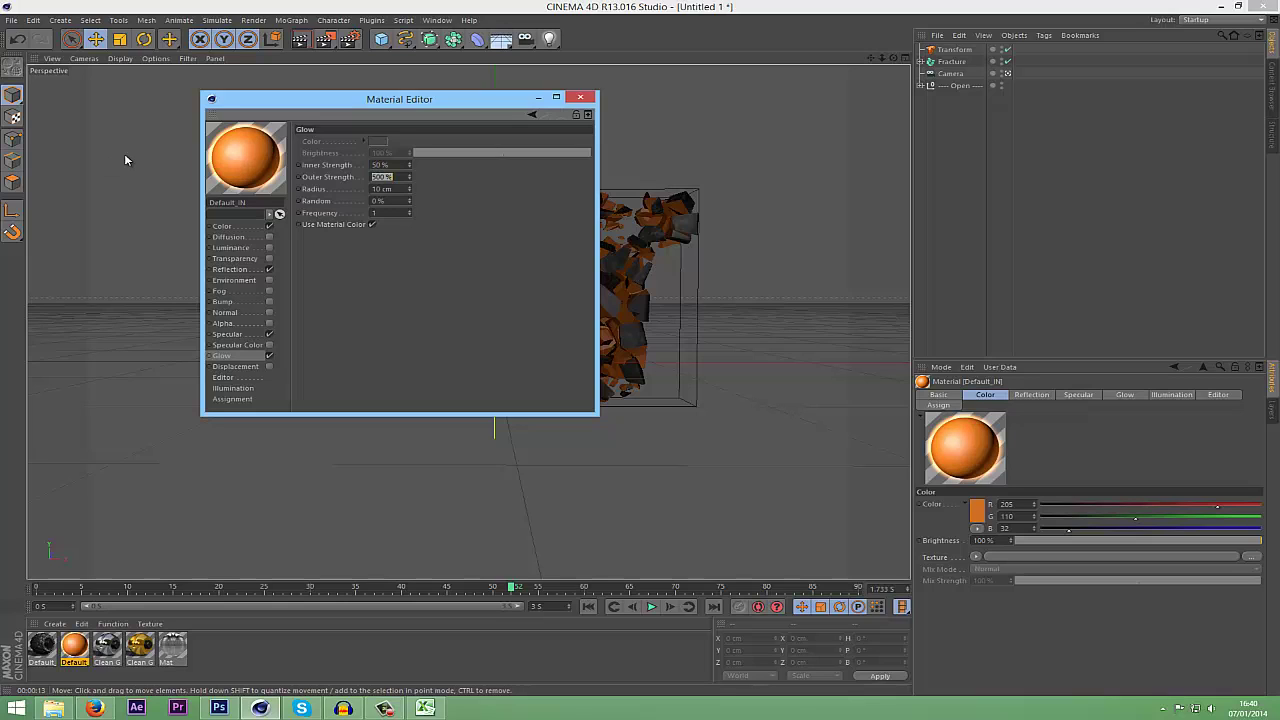
text(100)
key(Return)
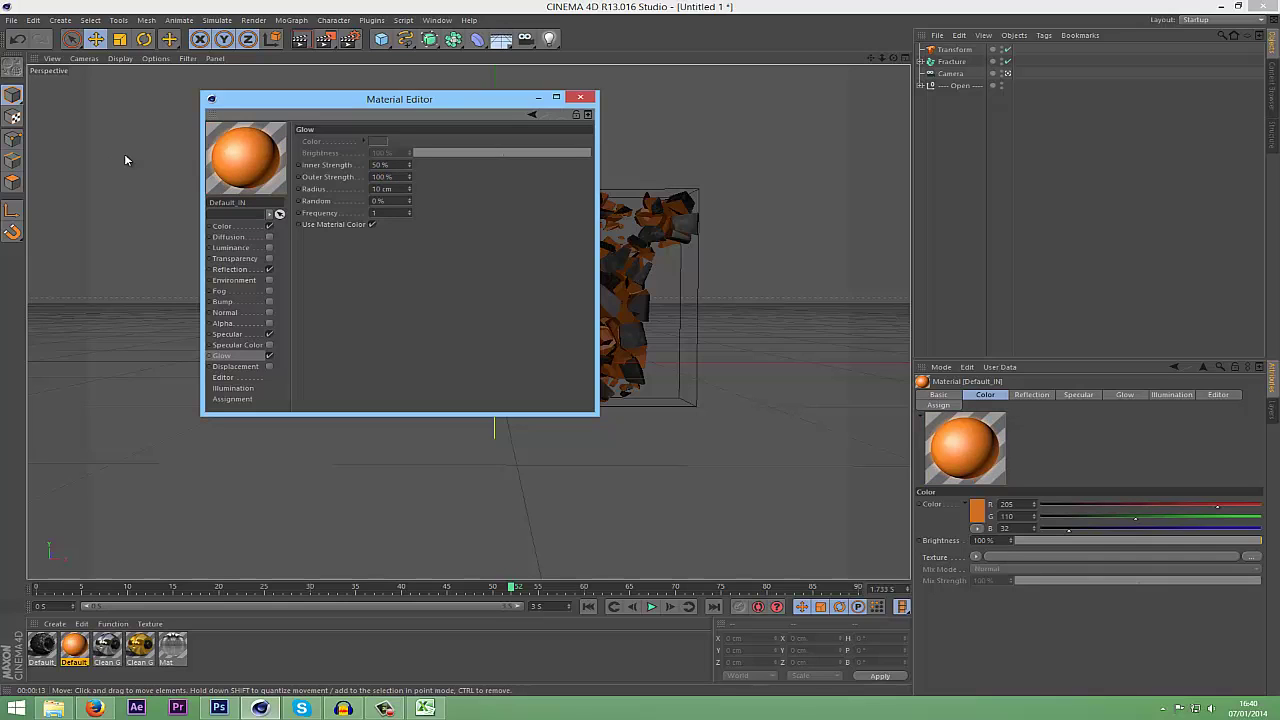
Switch the Default_IN material's preview to Object (Soft Shadow), close its editor, and render the view to check the glow.
right_click(246, 164)
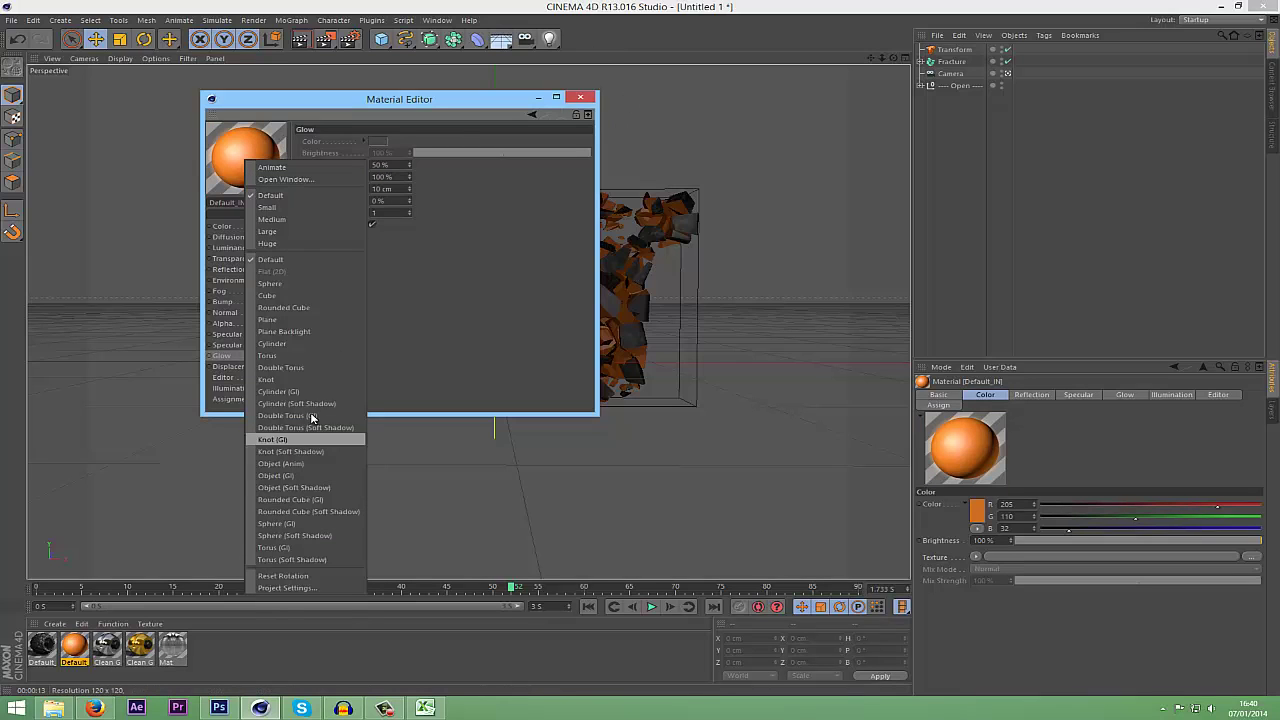
click(335, 486)
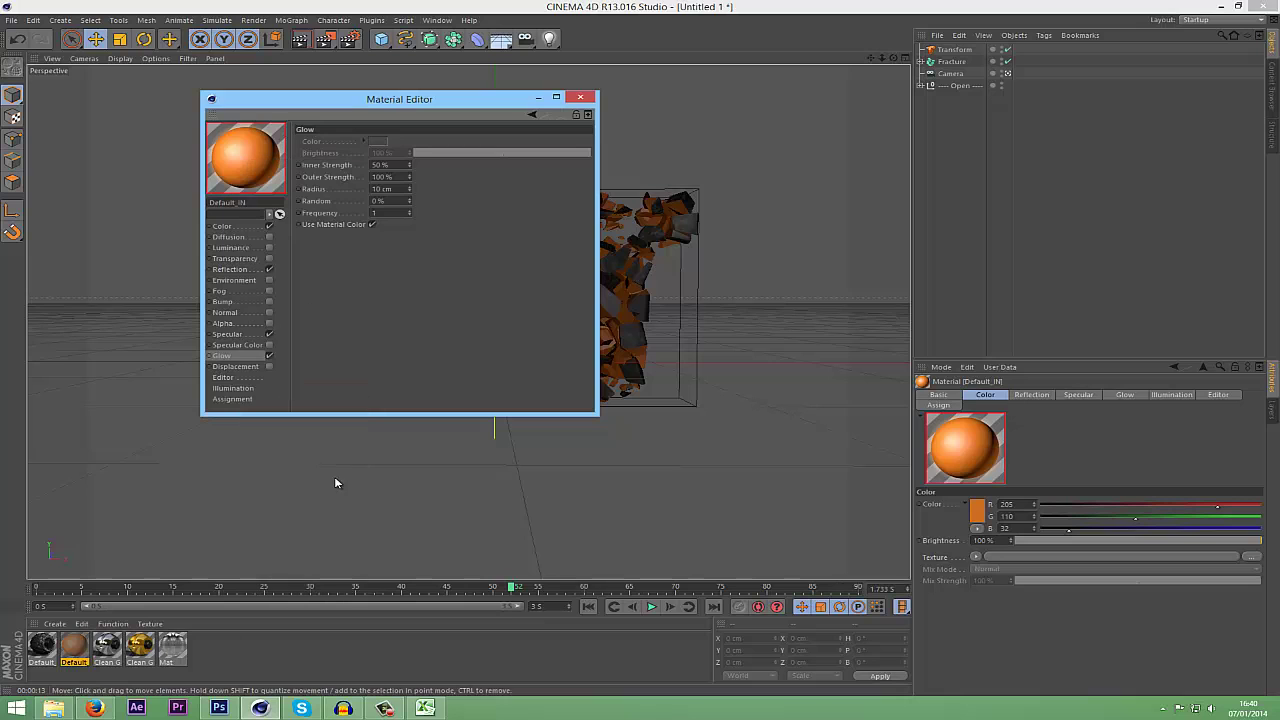
click(580, 97)
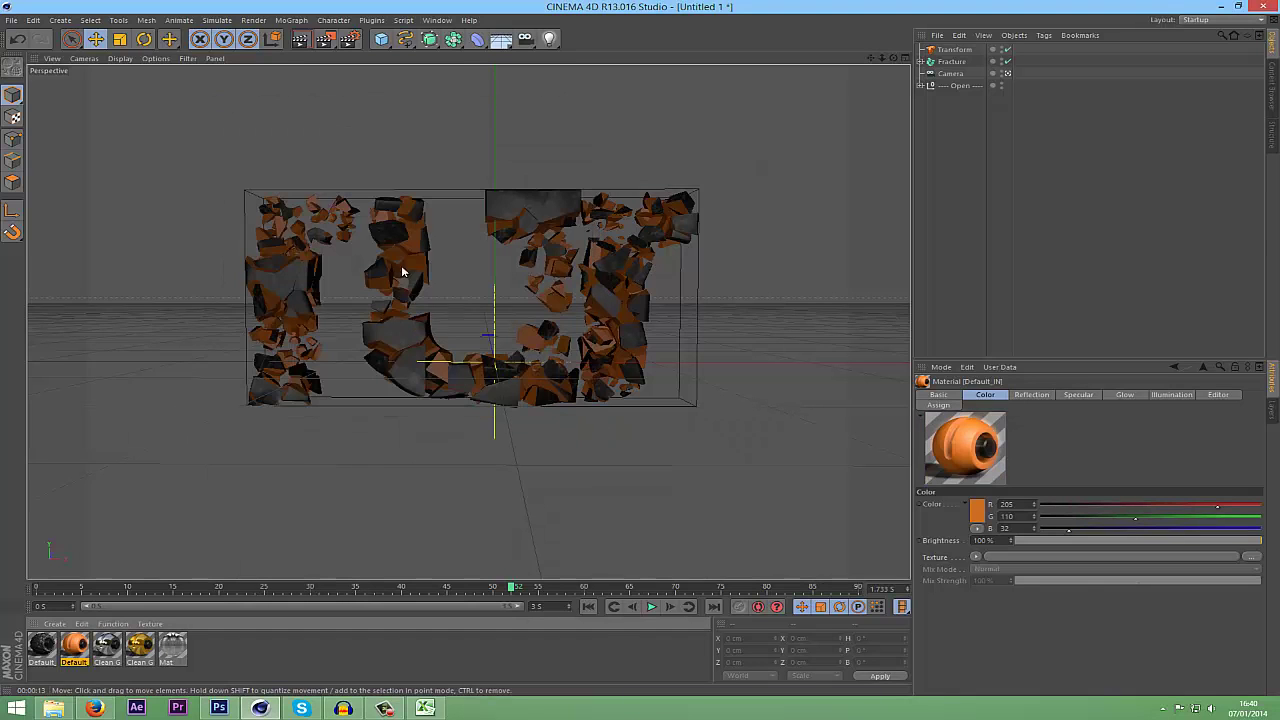
click(299, 38)
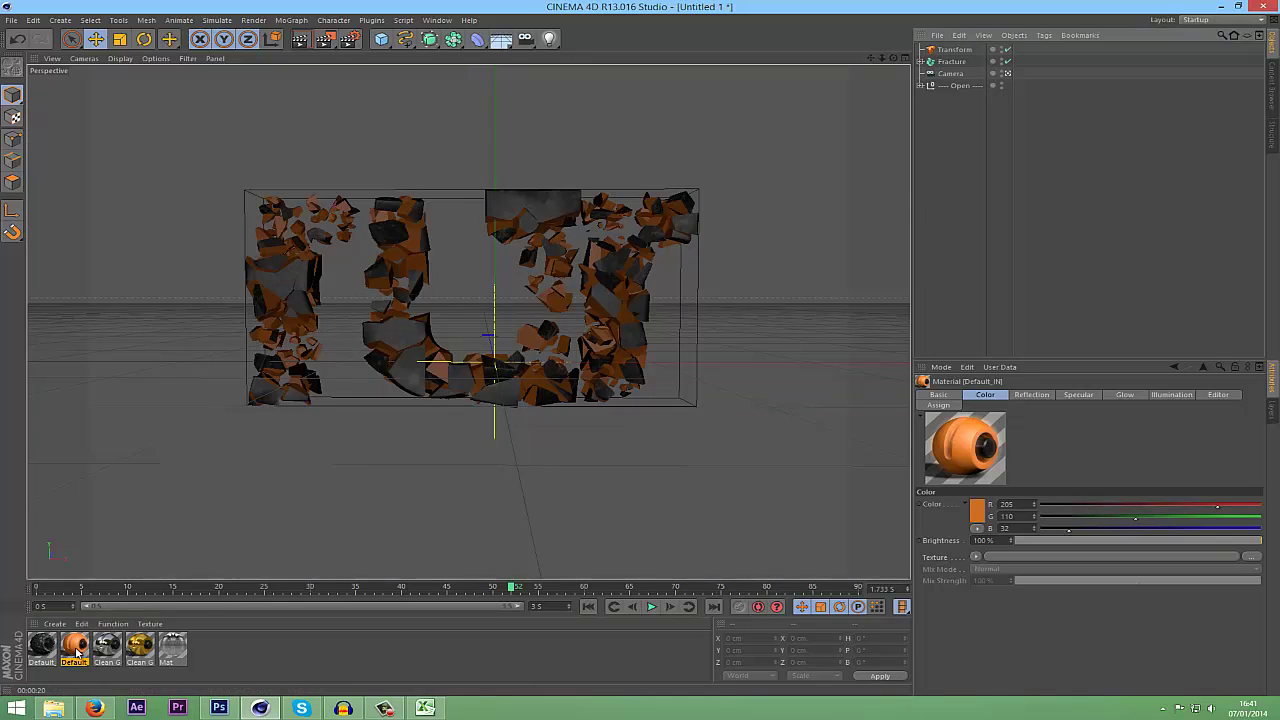
Set the Default_IN material's glow to 25% inner and 50% outer strength, and scrub the timeline to frame 66.
double_click(75, 645)
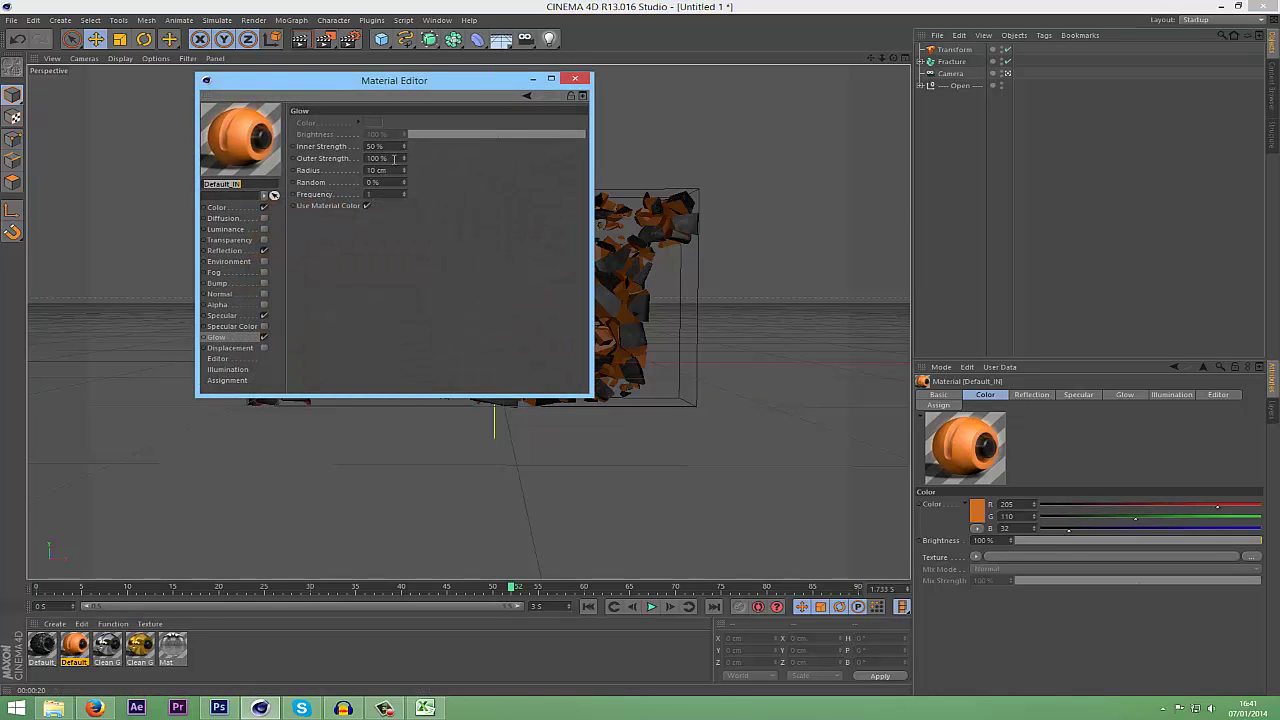
click(394, 158)
text(50)
key(Return)
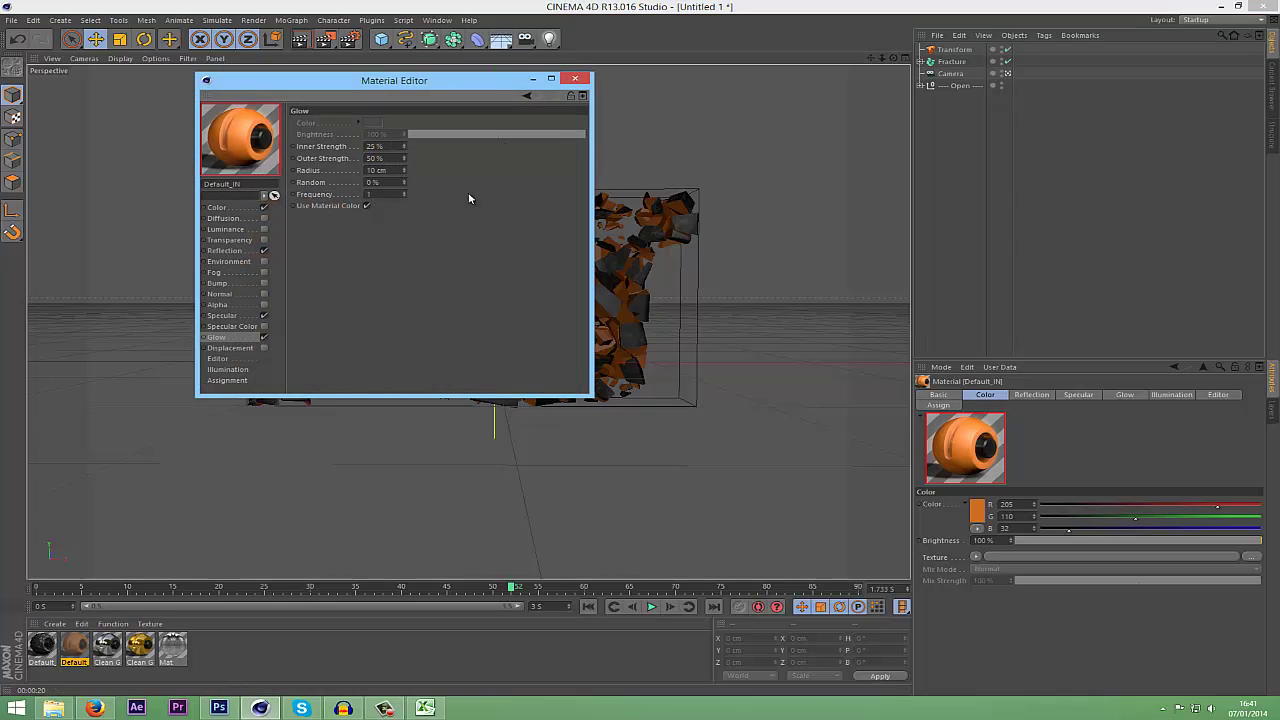
click(575, 78)
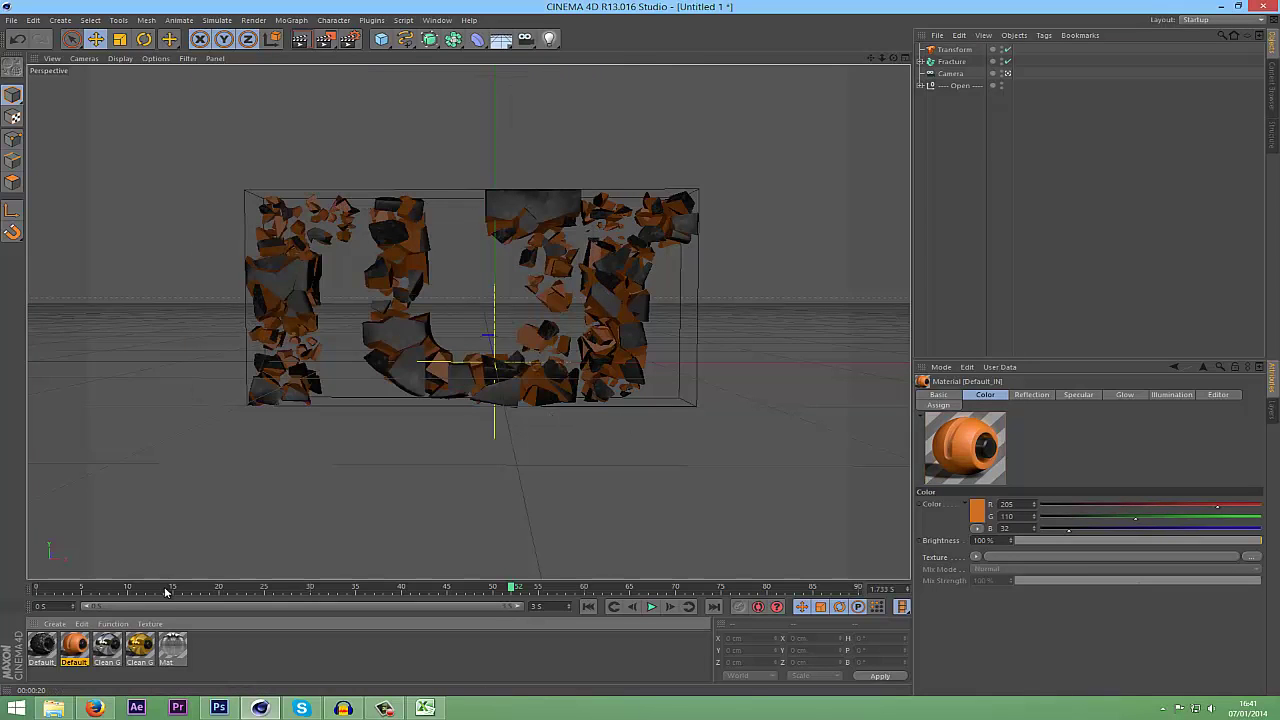
drag(152, 588, 229, 586)
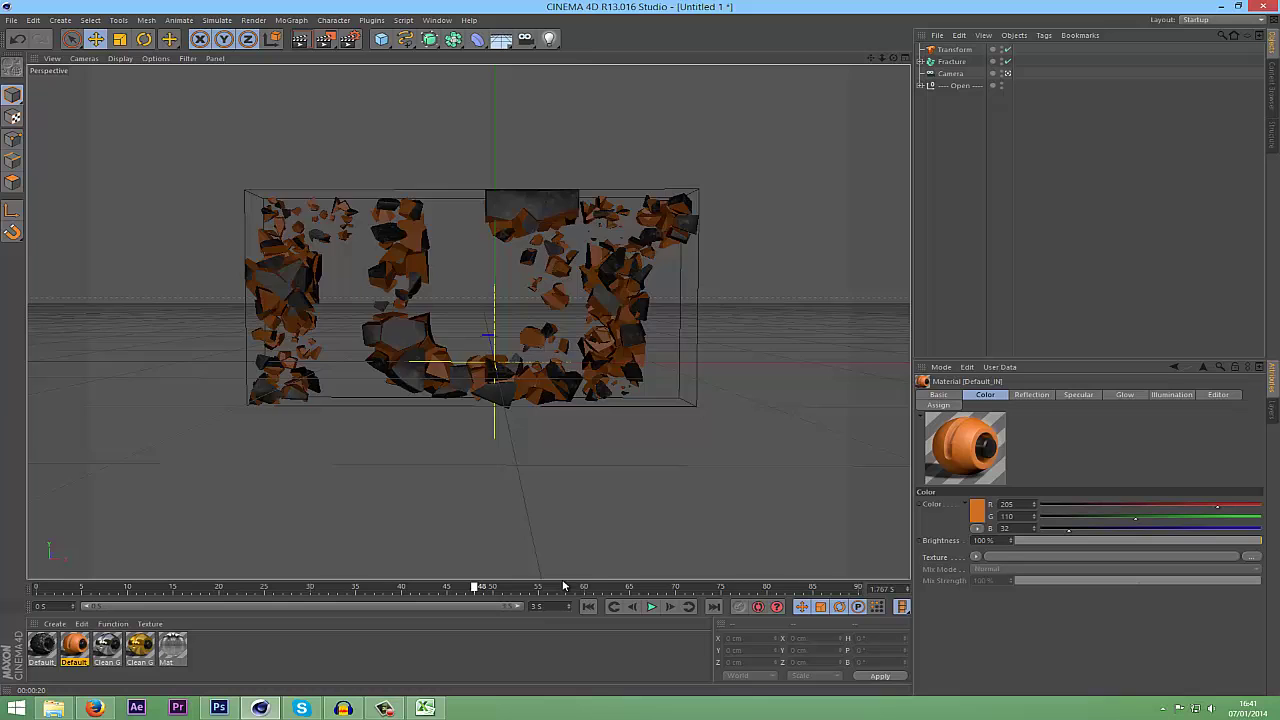
drag(563, 585, 640, 585)
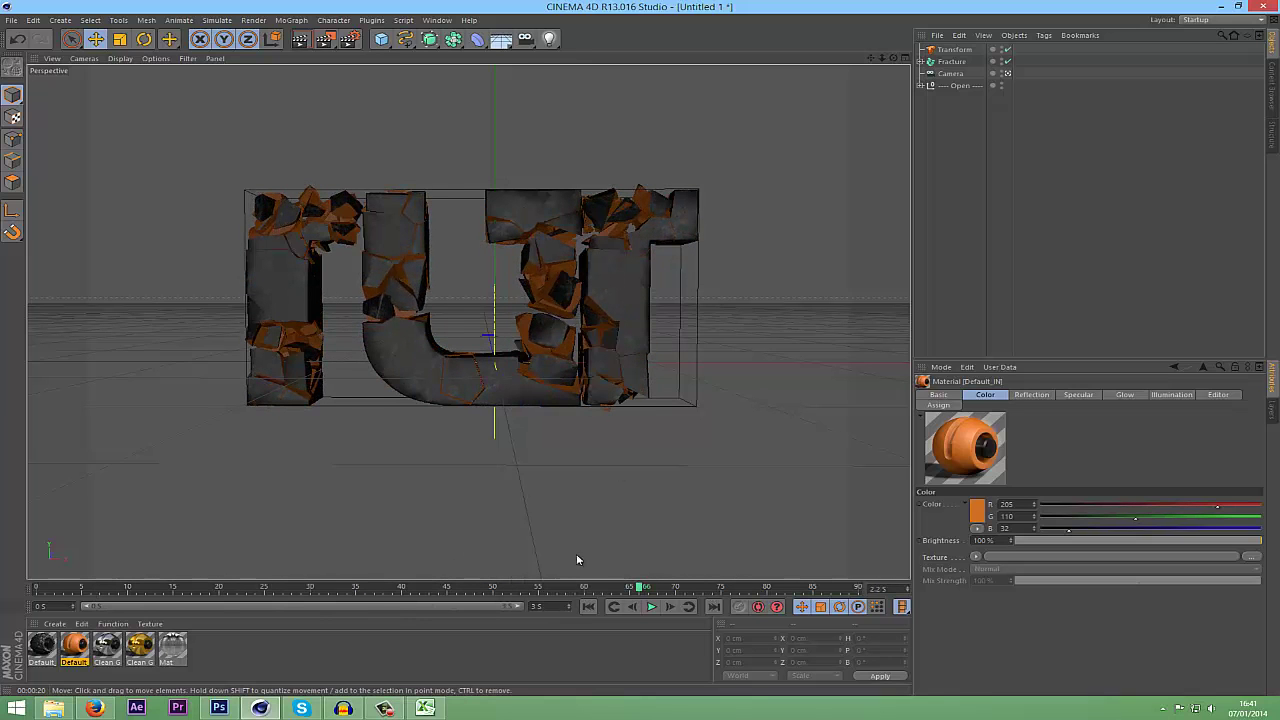
Set the render's save format to PNG and enable the alpha channel.
click(349, 38)
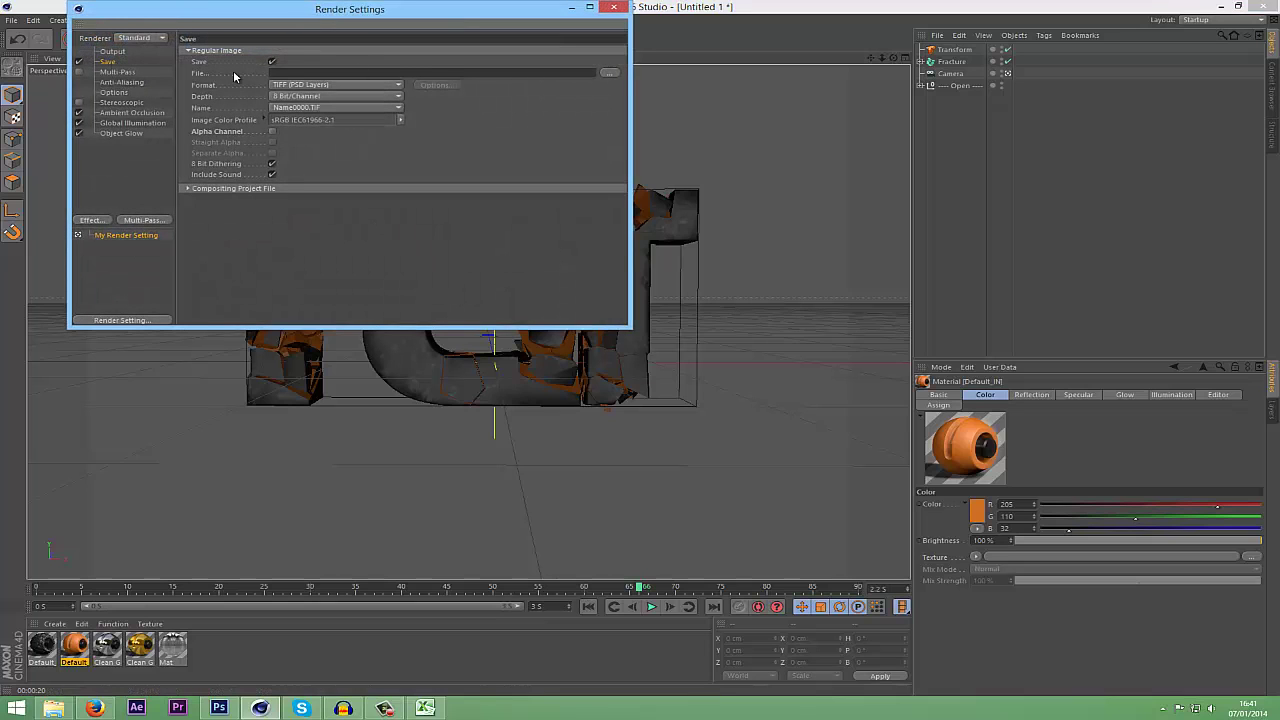
click(338, 85)
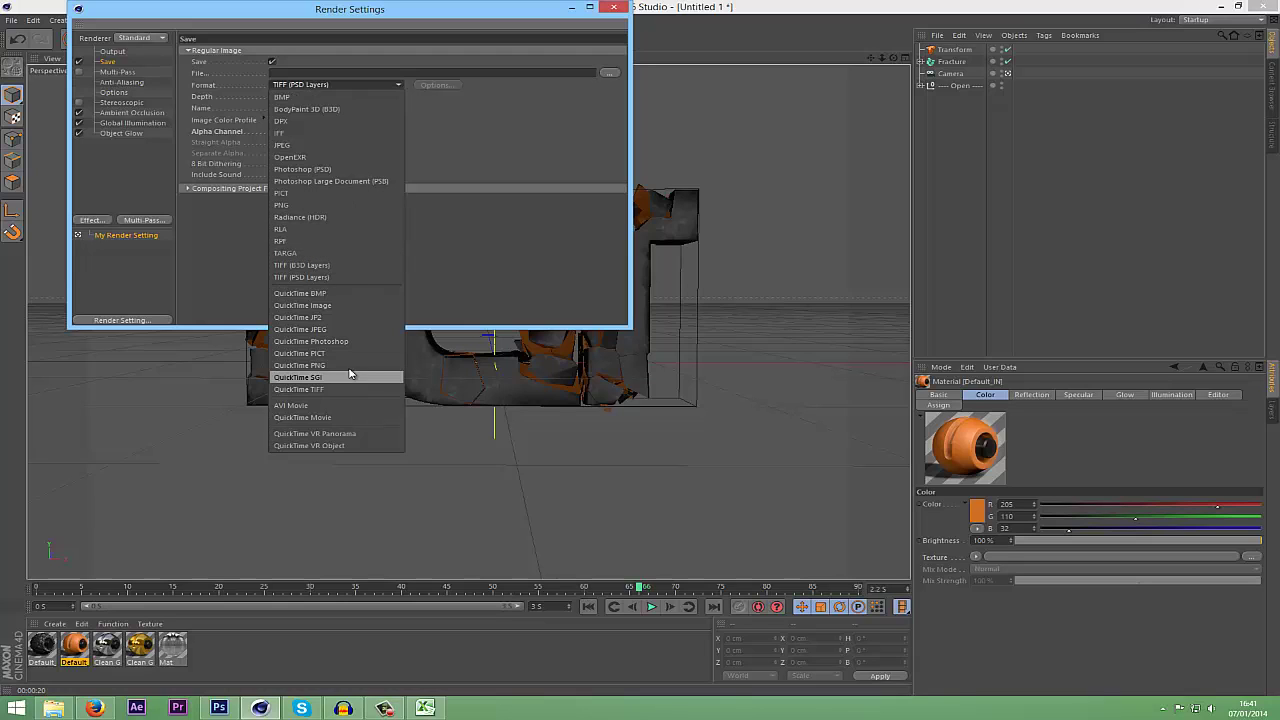
click(311, 204)
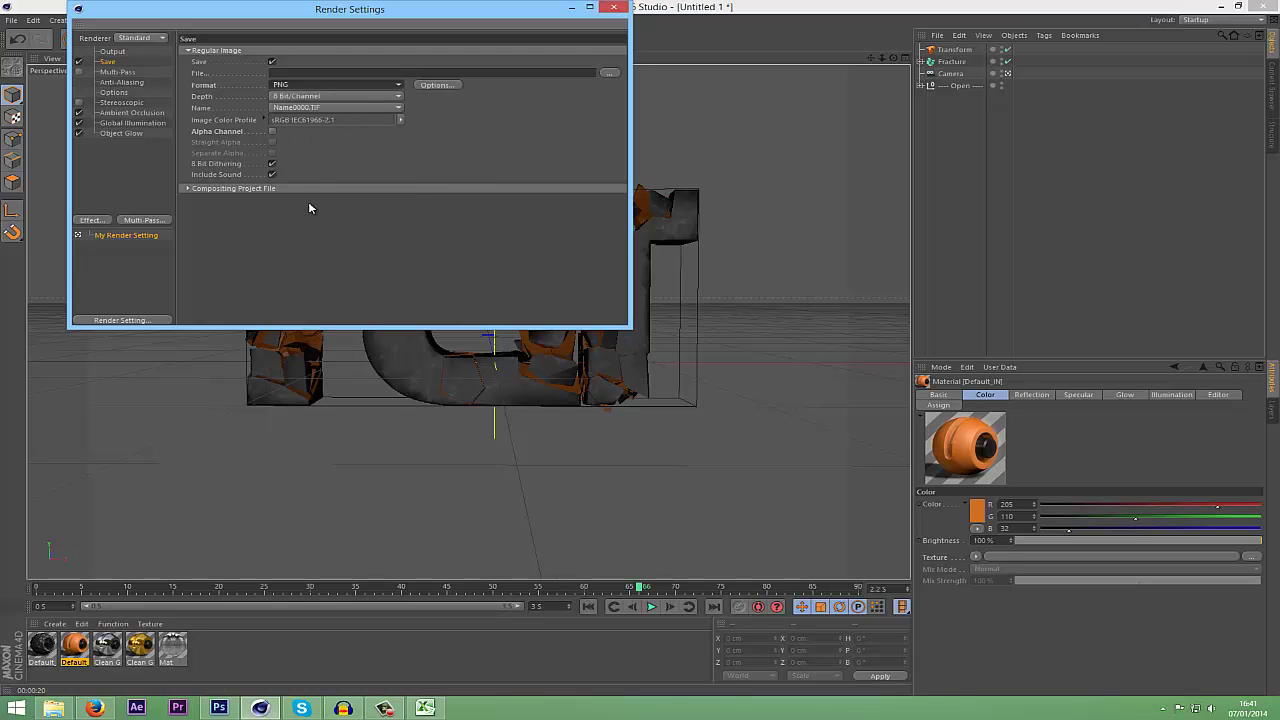
click(272, 131)
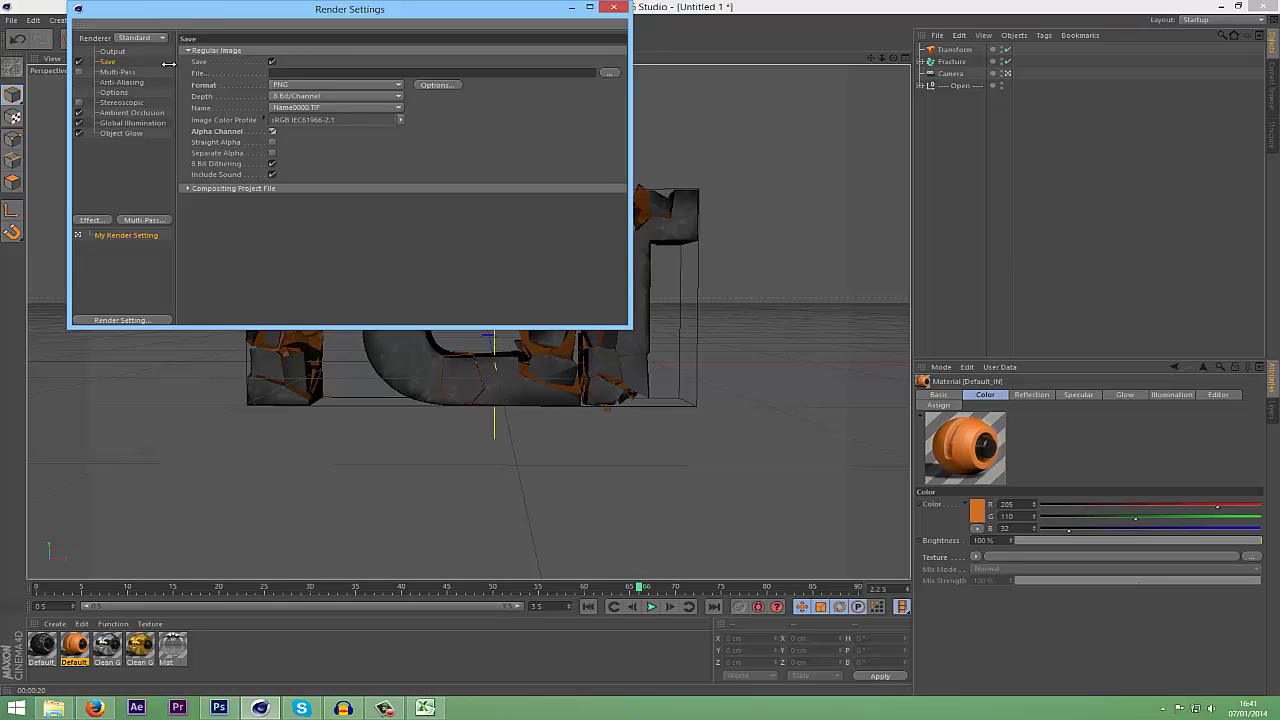
Set the render output size to 1280 x 720 pixels and the frame rate to 25.
click(109, 54)
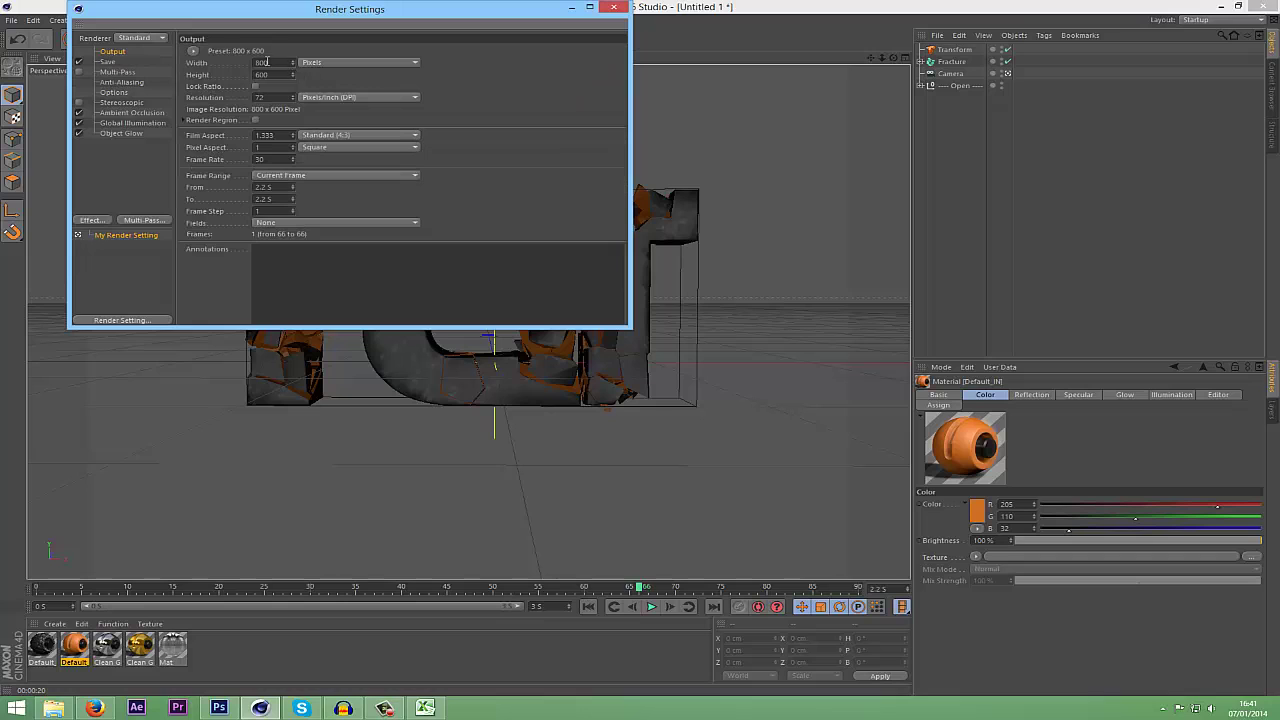
double_click(266, 62)
text(1280)
key(Tab)
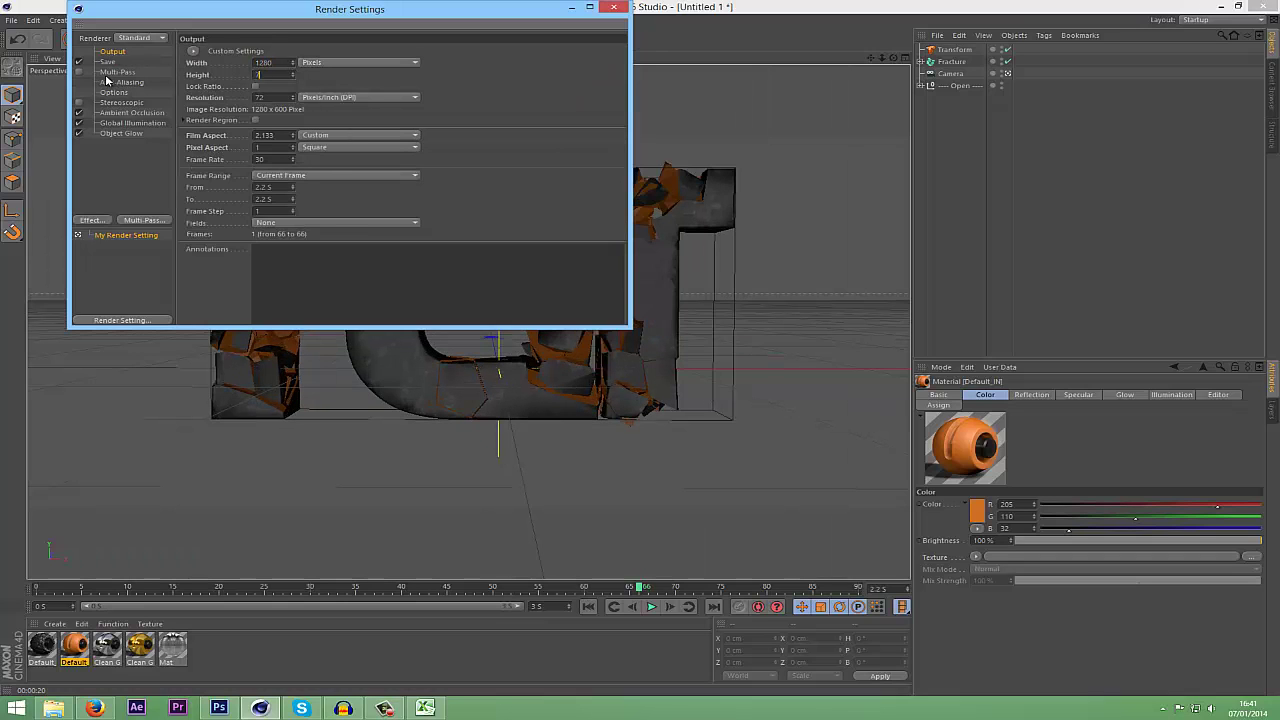
key(Return)
double_click(284, 159)
key(Return)
Set the render's frame range manually from 0 to 3 seconds, close the render settings, and scrub the timeline to frame 90.
click(300, 176)
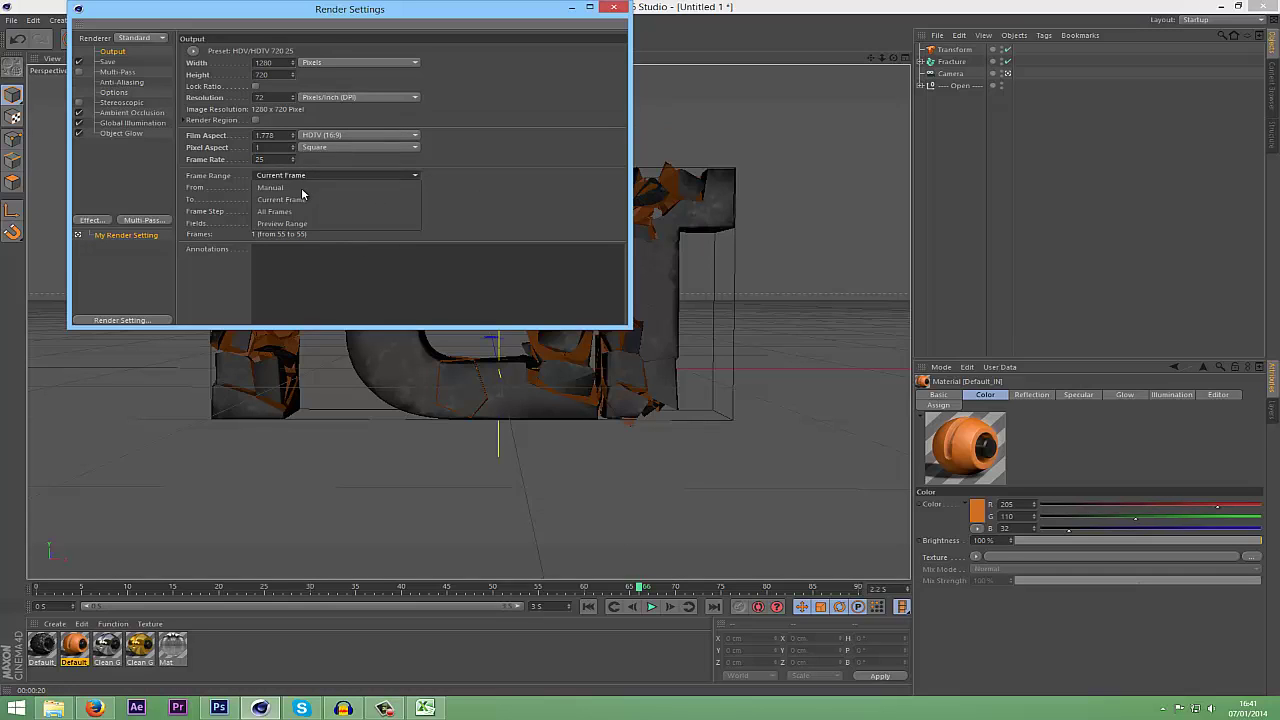
click(299, 188)
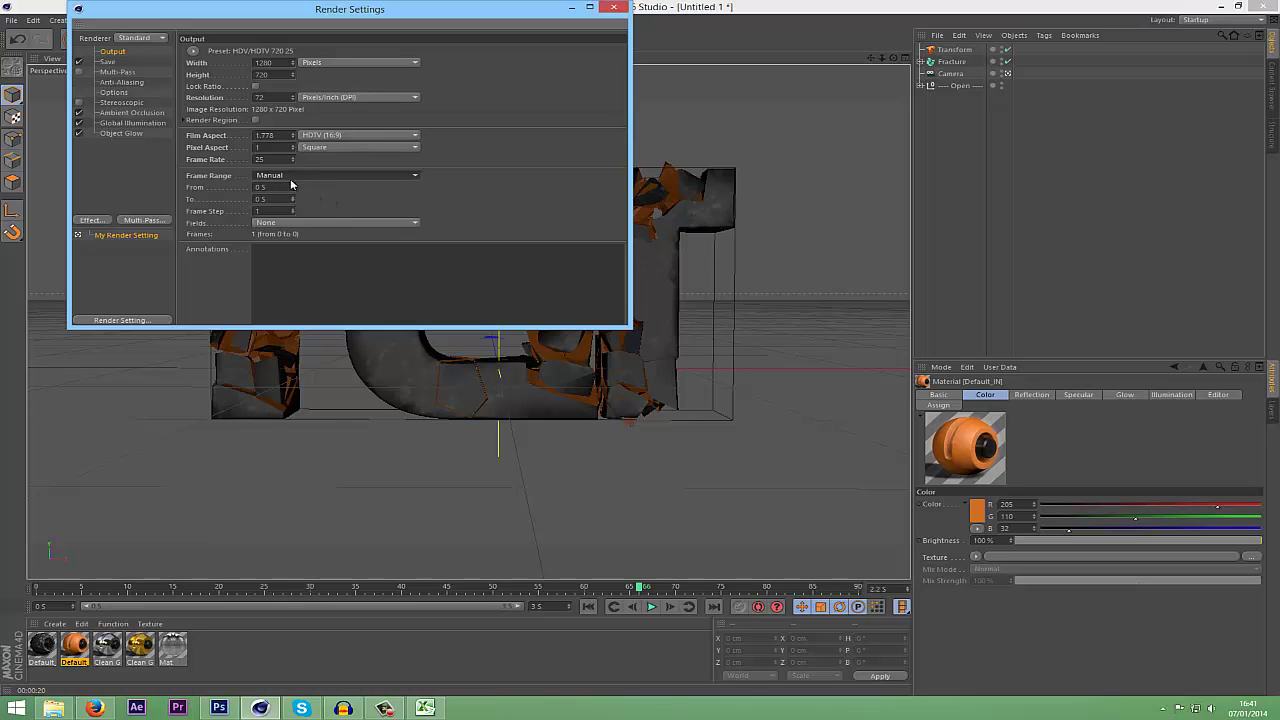
click(325, 176)
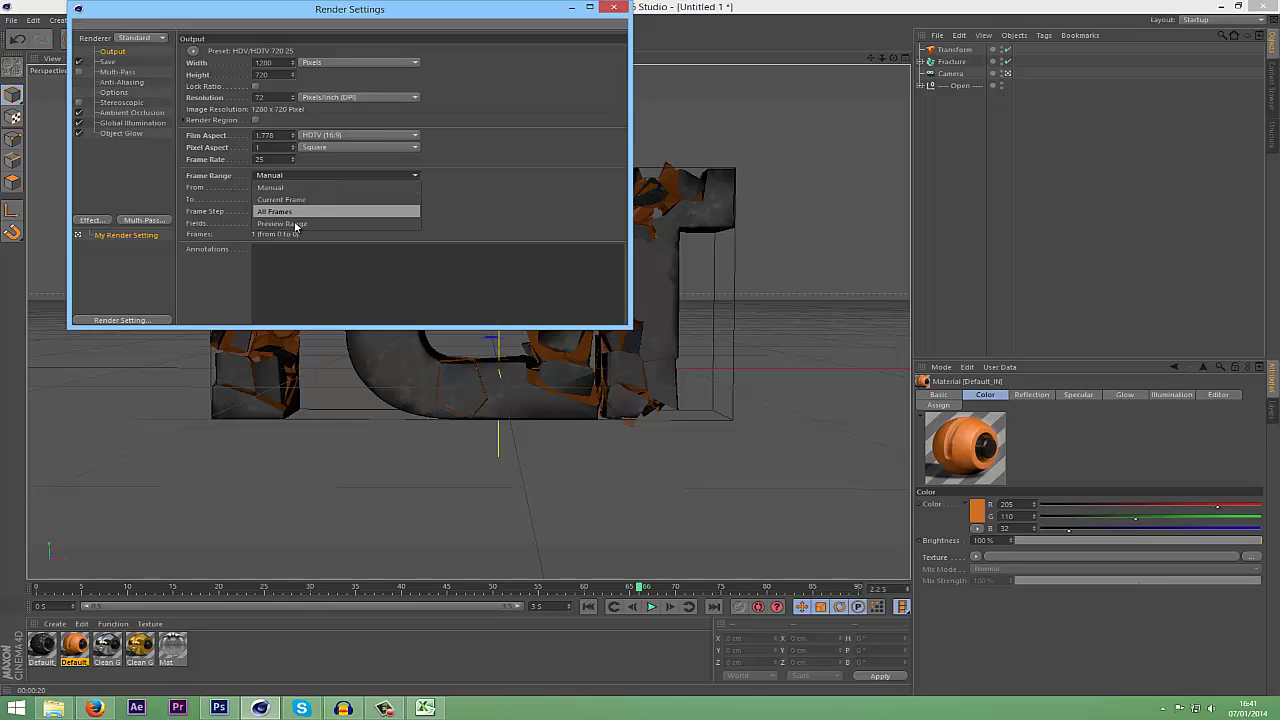
click(414, 176)
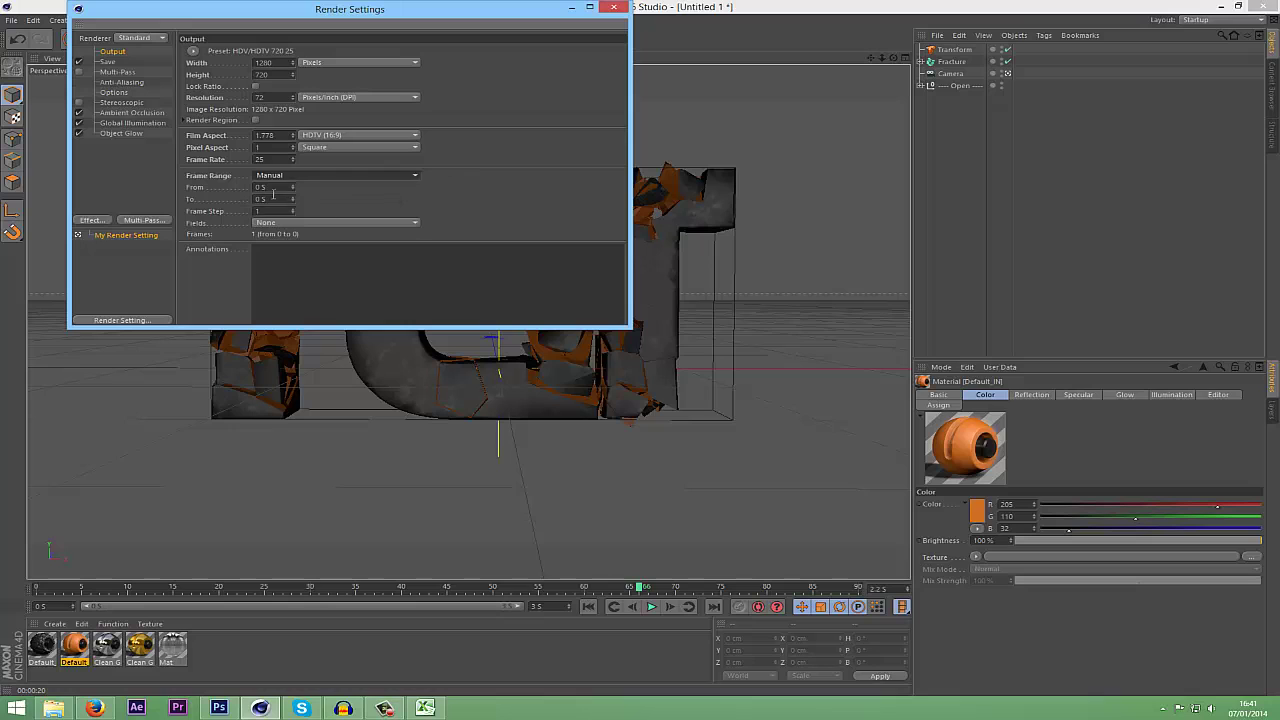
click(266, 199)
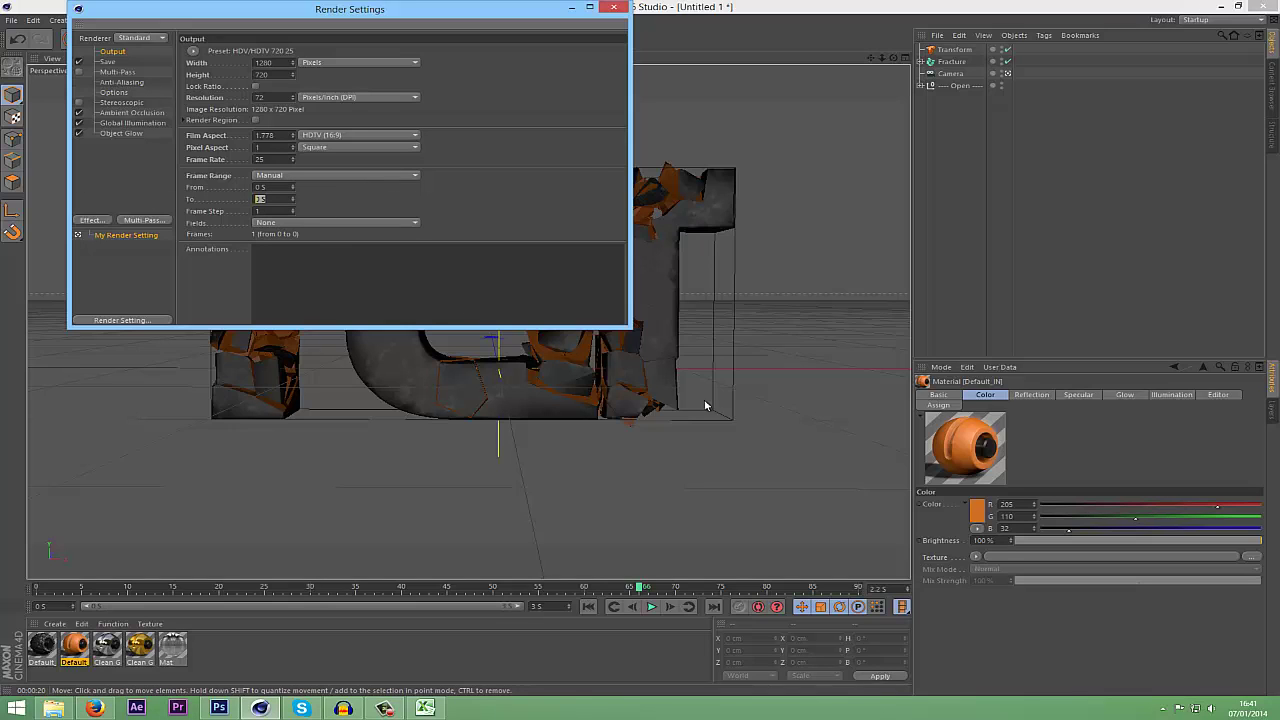
click(512, 210)
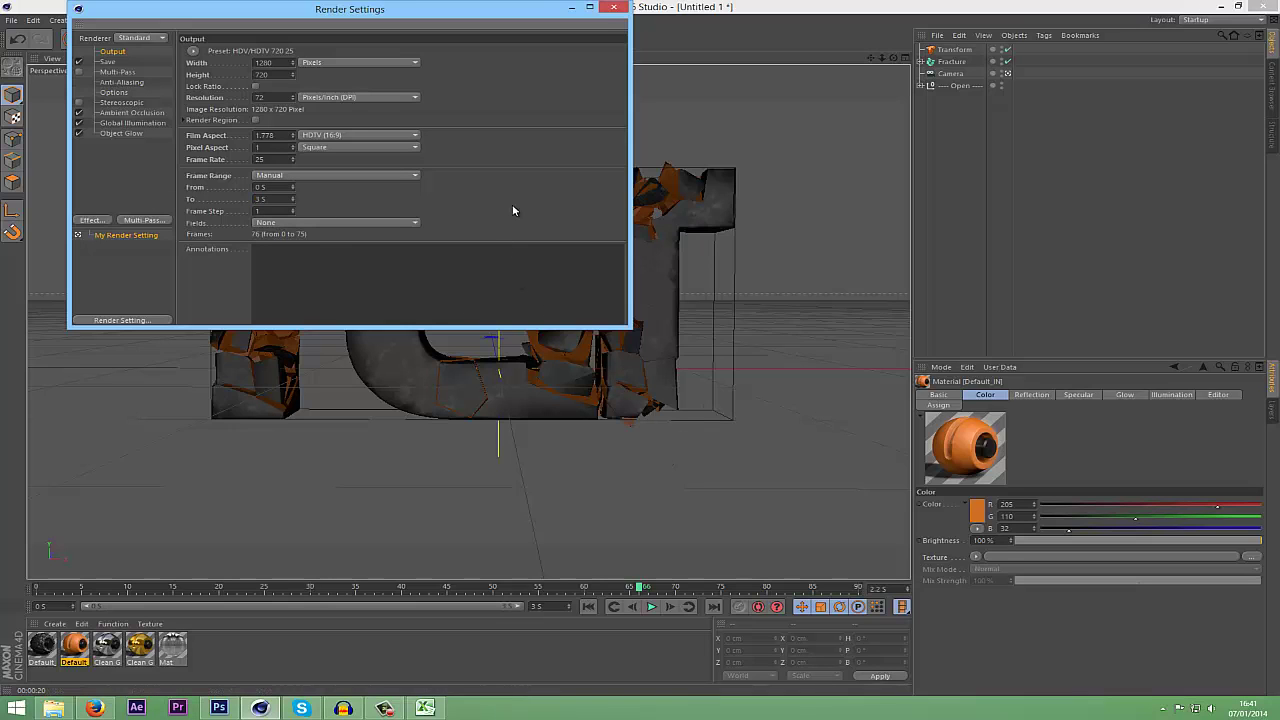
click(612, 8)
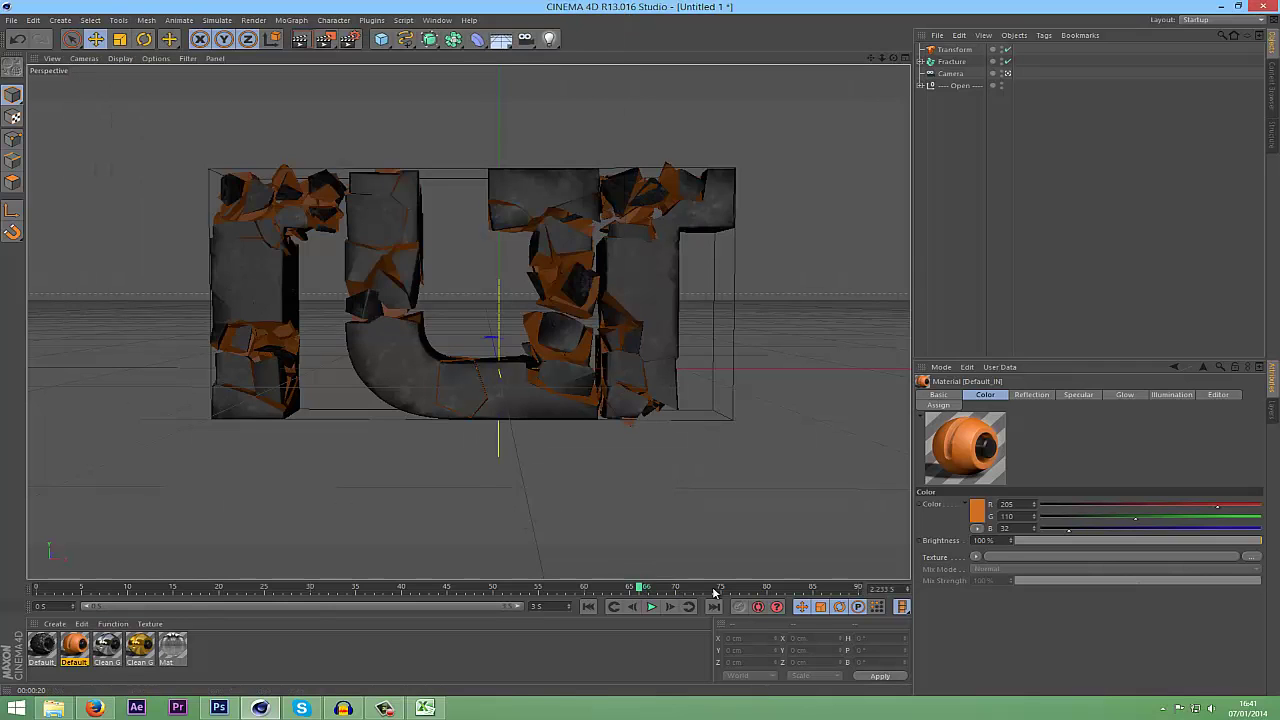
drag(713, 590, 858, 588)
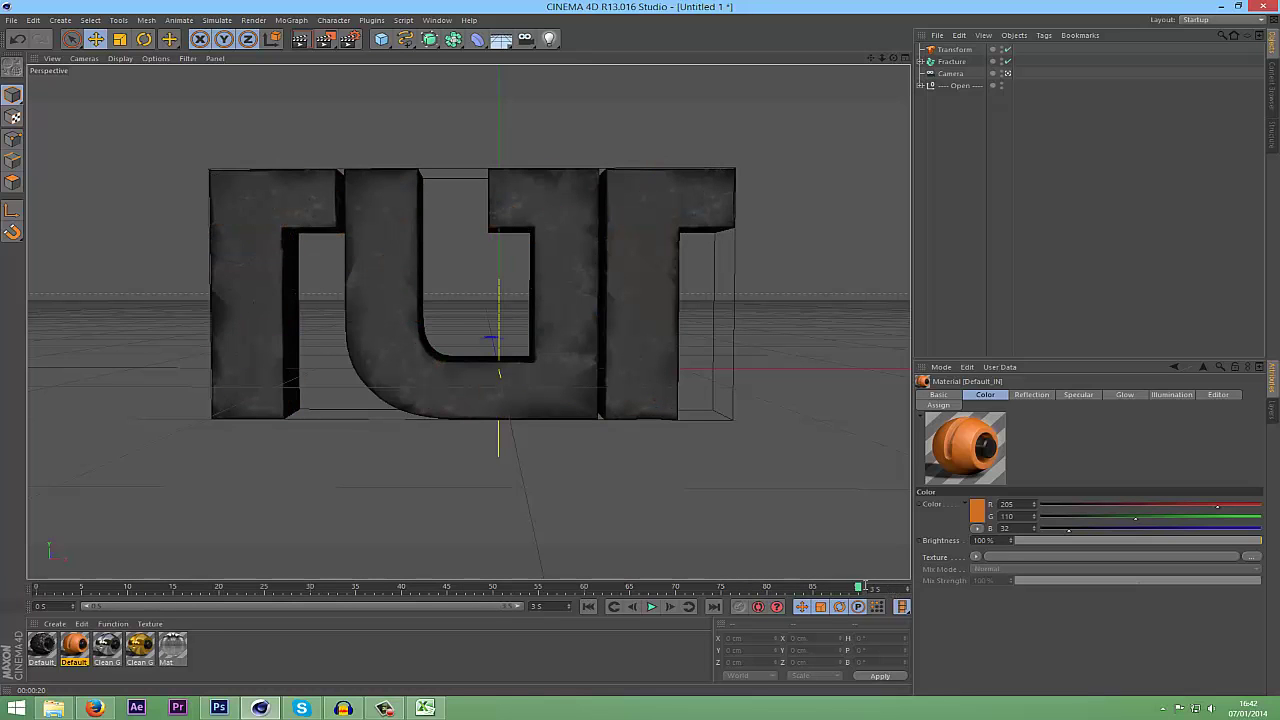